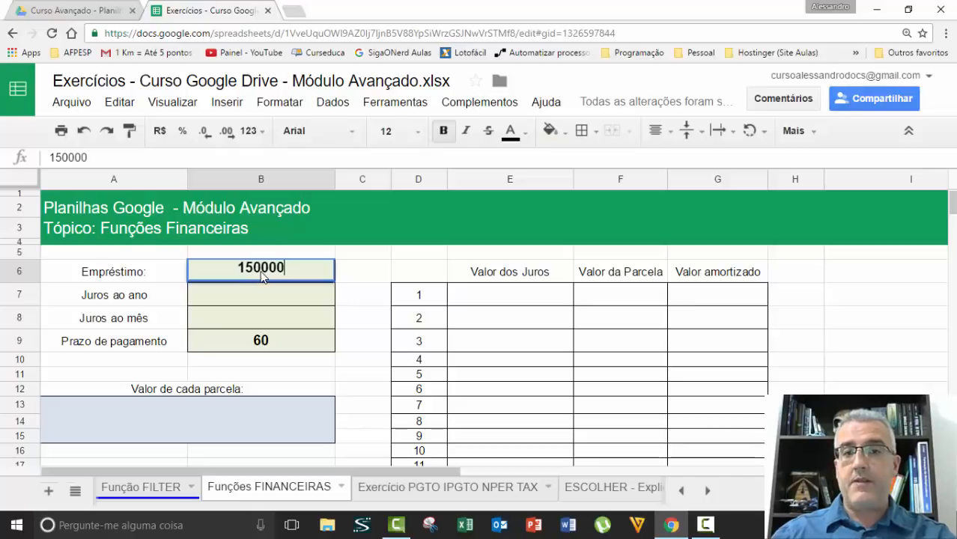
# - Confirm the loan amount of 150000 in B6 and enter 14,5% as the annual interest in B7
pyautogui.press('Return')
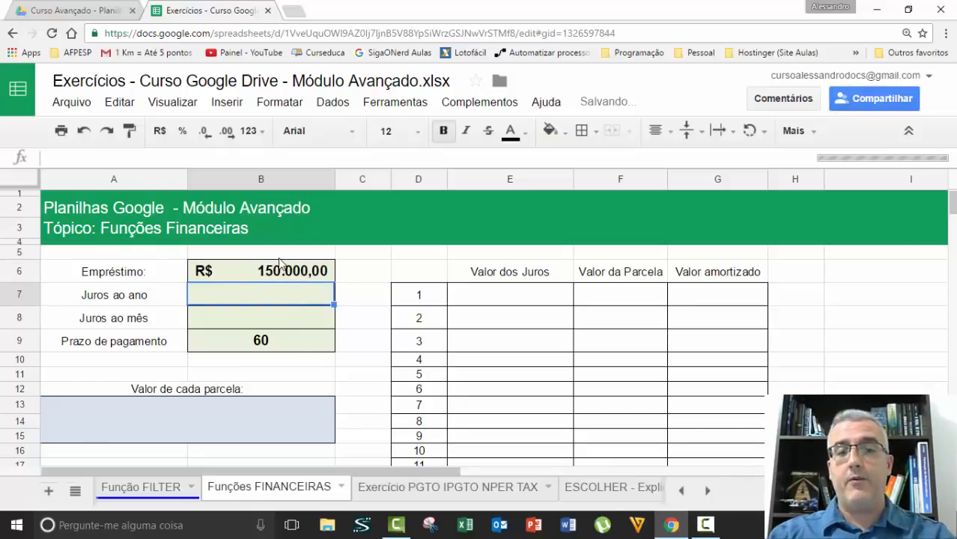
pyautogui.click(274, 253)
pyautogui.click(270, 297)
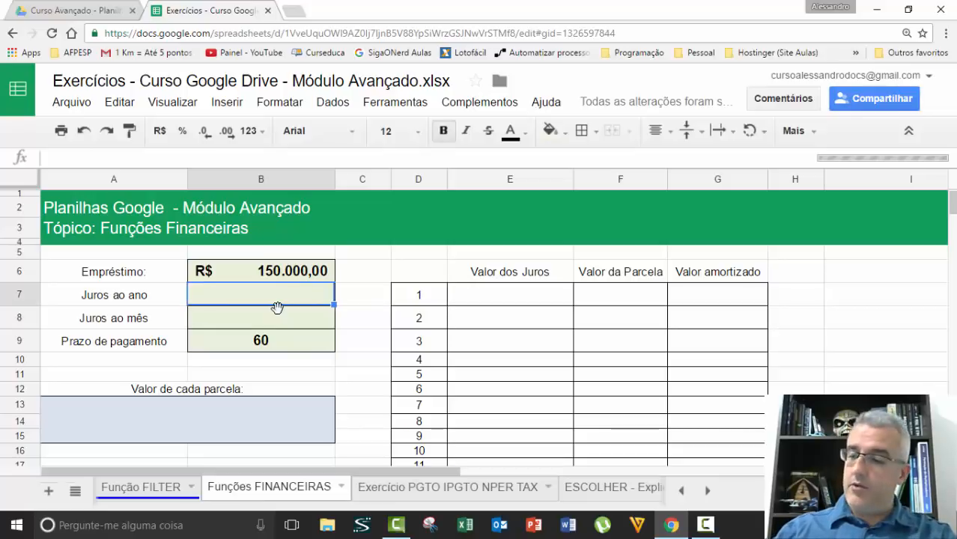
pyautogui.write('14,5%%')
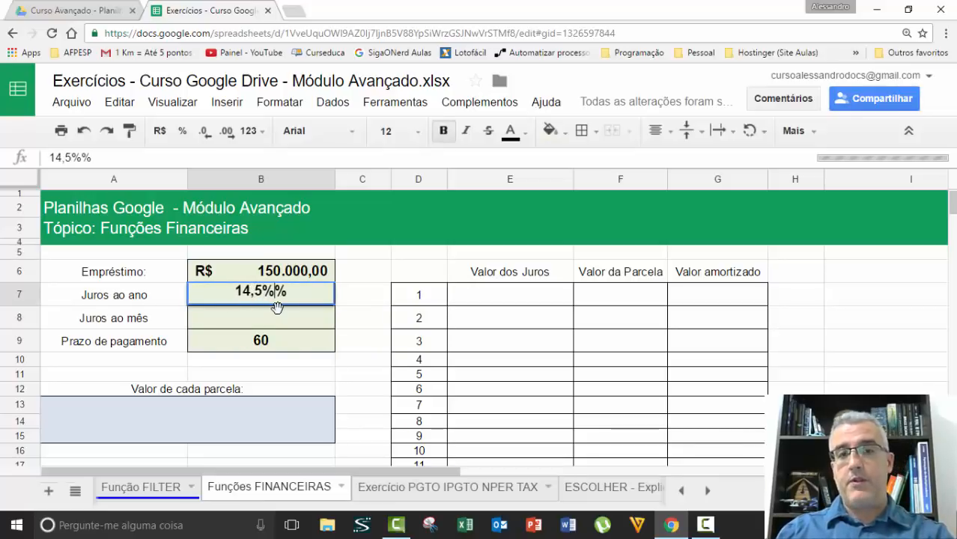
pyautogui.press('Return')
pyautogui.doubleClick(276, 302)
pyautogui.press('BackSpace')
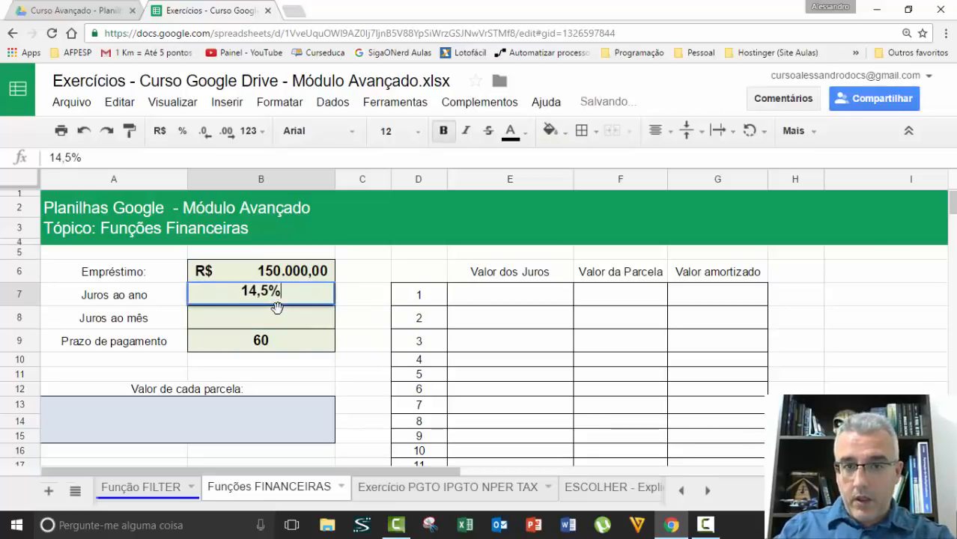
pyautogui.press('Return')
# - Calculate the monthly interest in B8 with the formula =B7/12
pyautogui.click(257, 318)
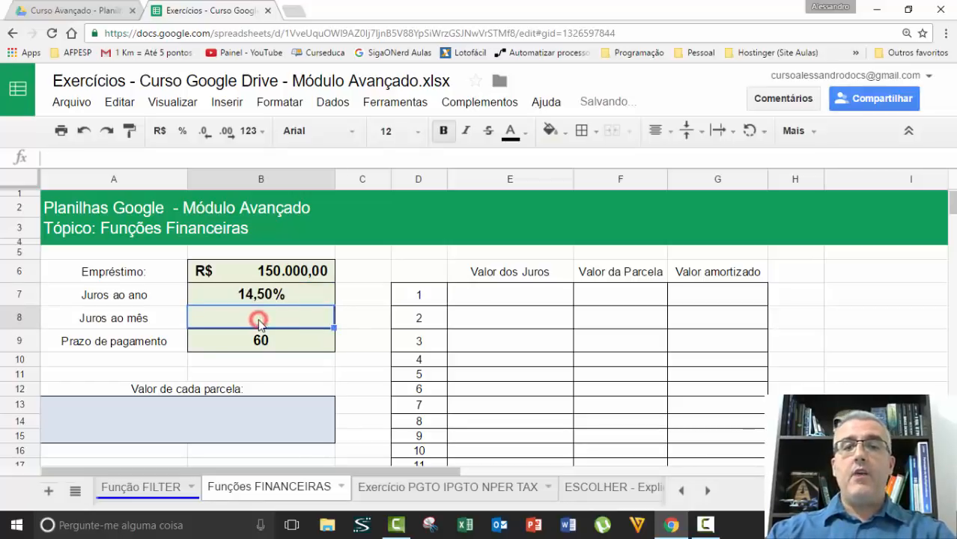
pyautogui.write('=B7')
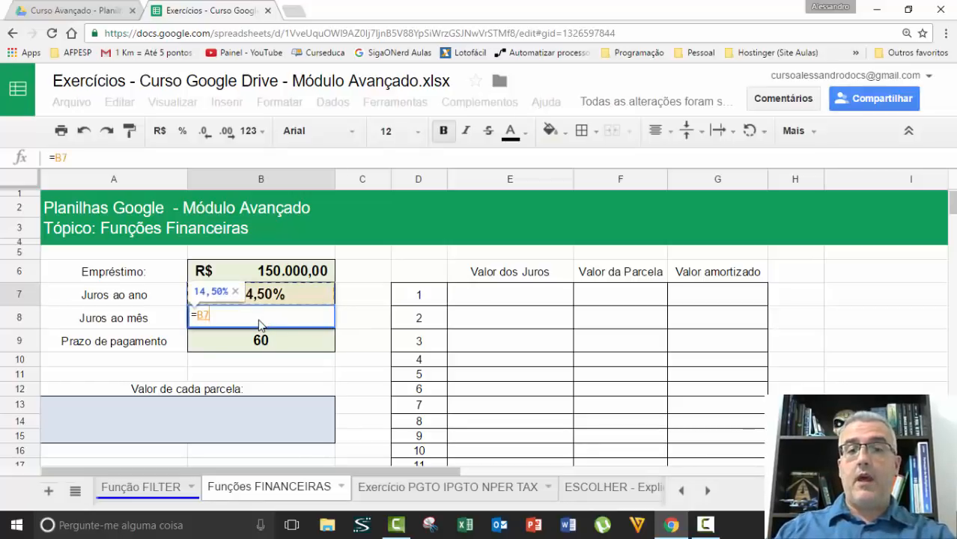
pyautogui.write('/12')
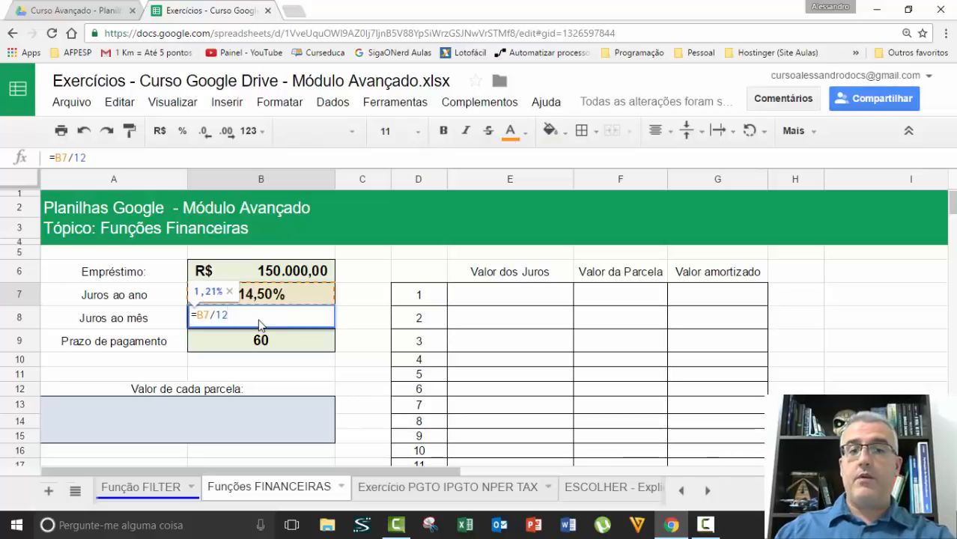
pyautogui.press('Return')
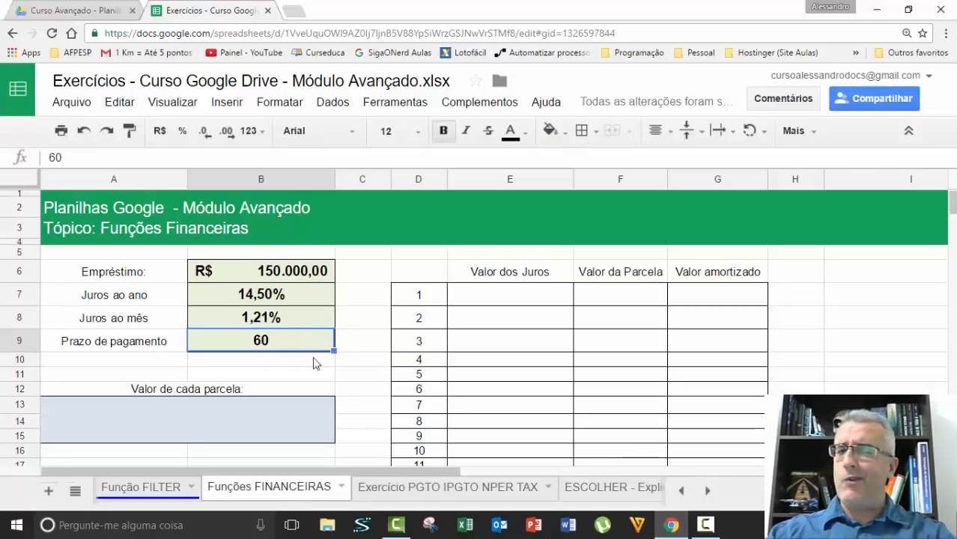
pyautogui.click(251, 298)
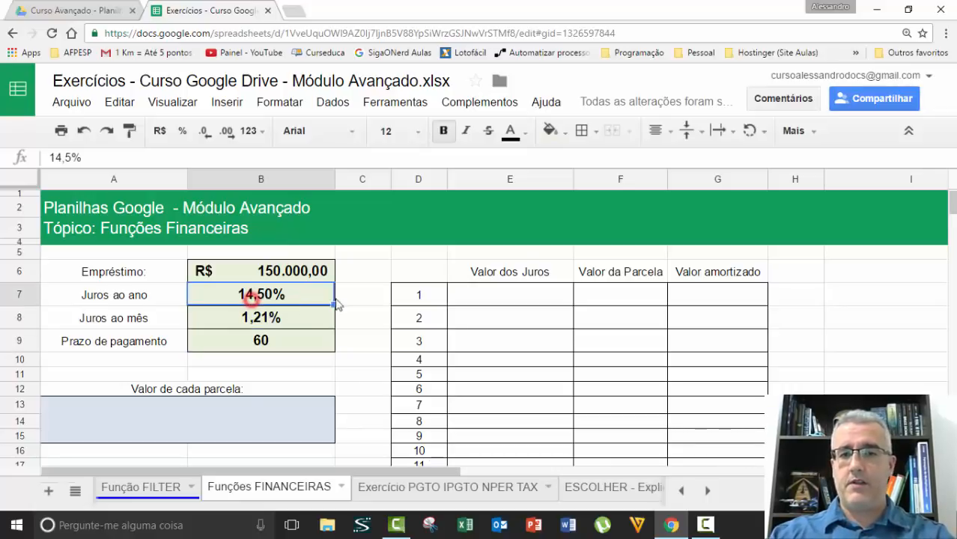
pyautogui.click(305, 340)
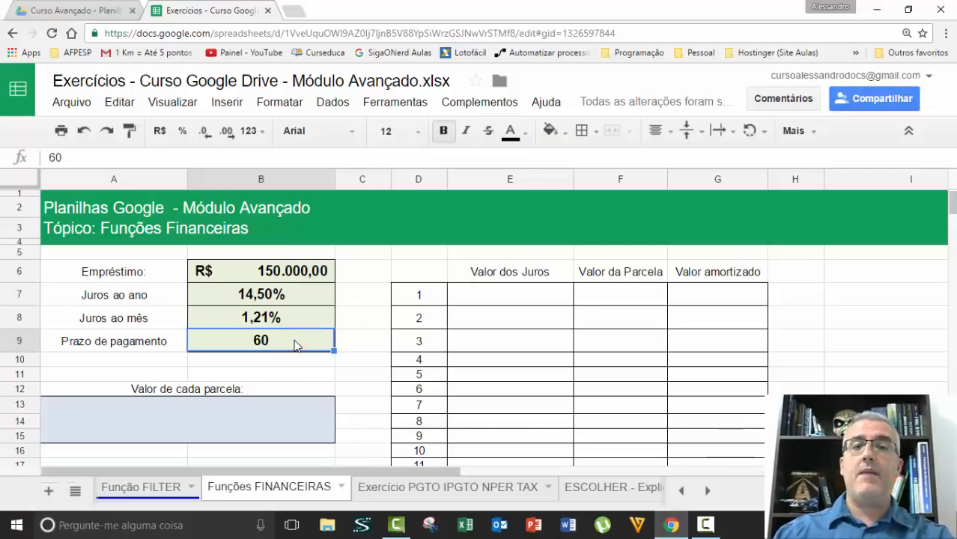
pyautogui.press('Up')
pyautogui.press('Down')
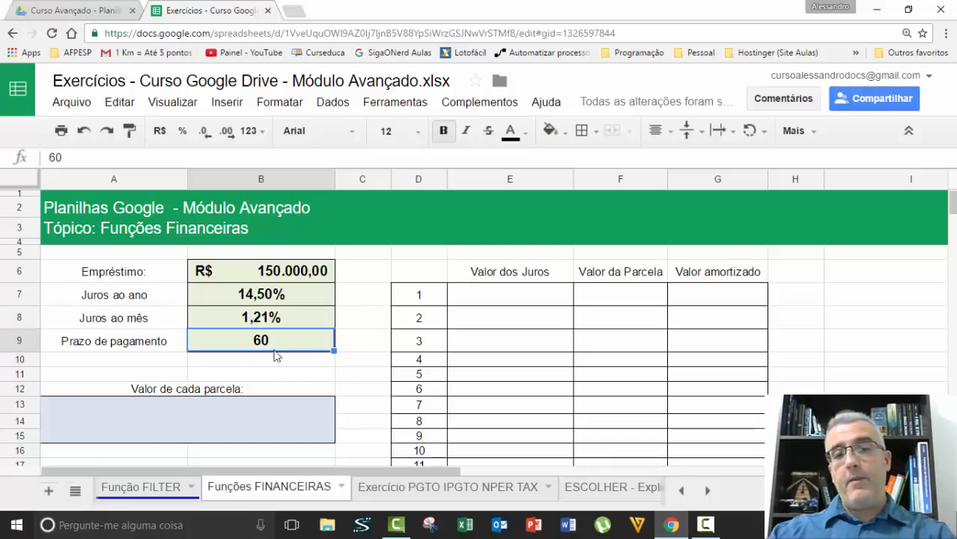
pyautogui.click(250, 424)
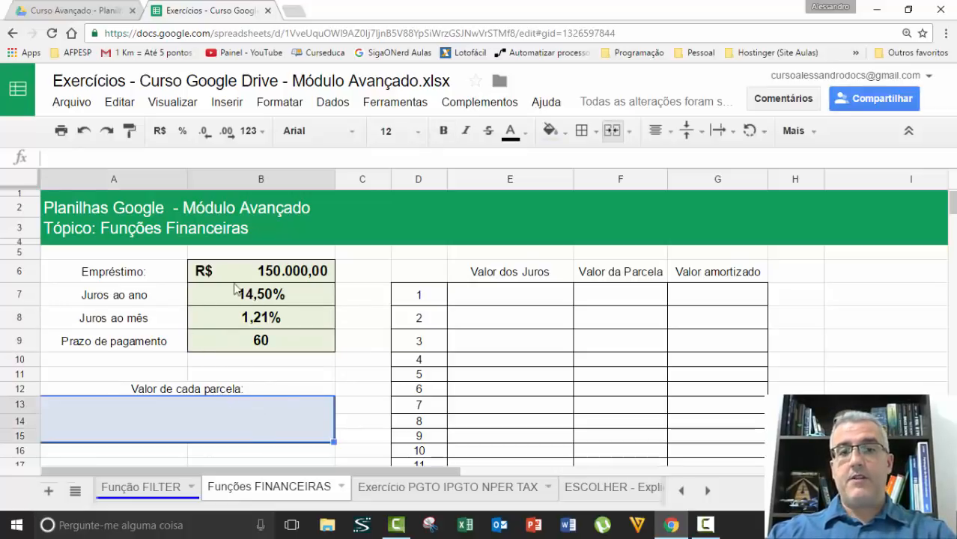
pyautogui.click(271, 266)
pyautogui.moveTo(272, 337); pyautogui.dragTo(277, 275)
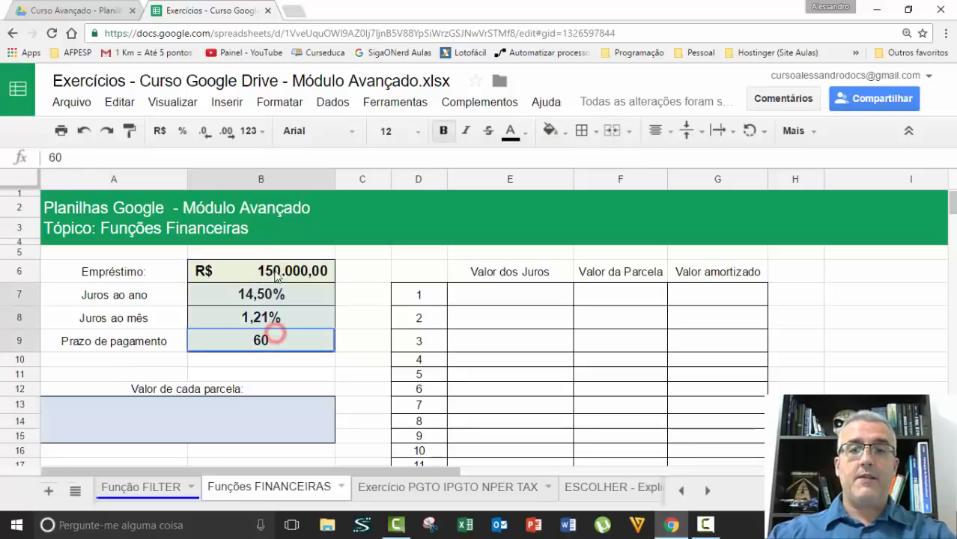
# - Start a PGTO formula in the merged installment cell A13, using the monthly interest in B8 as the rate
pyautogui.click(171, 416)
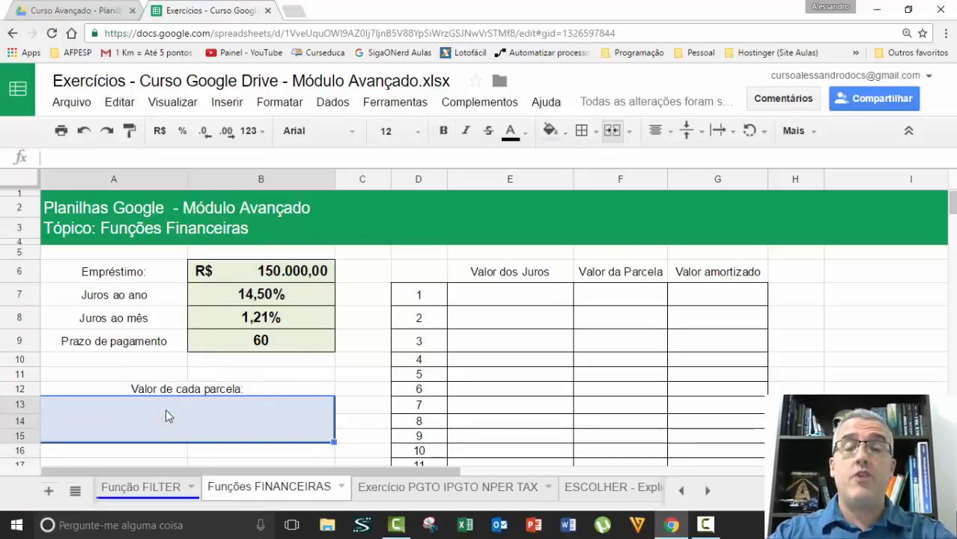
pyautogui.write('=')
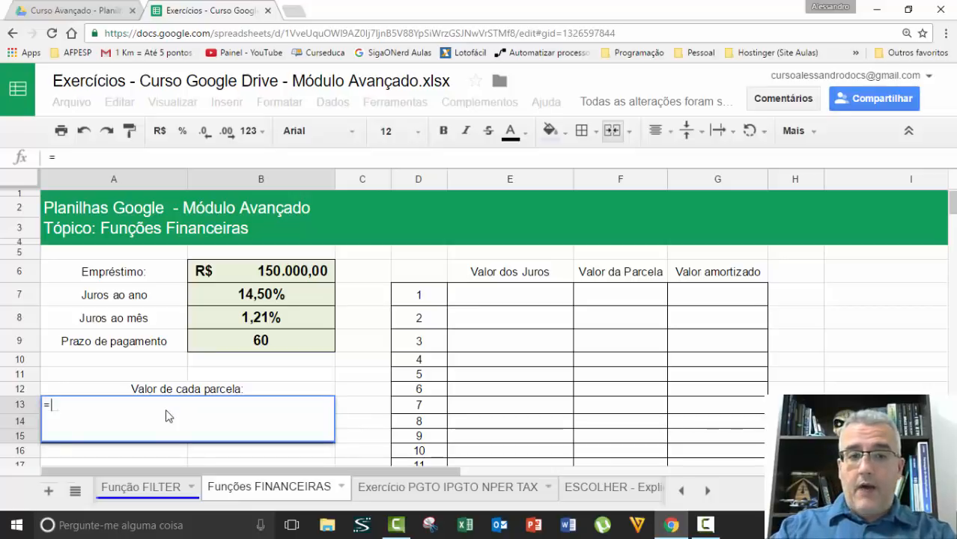
pyautogui.write('PGTO')
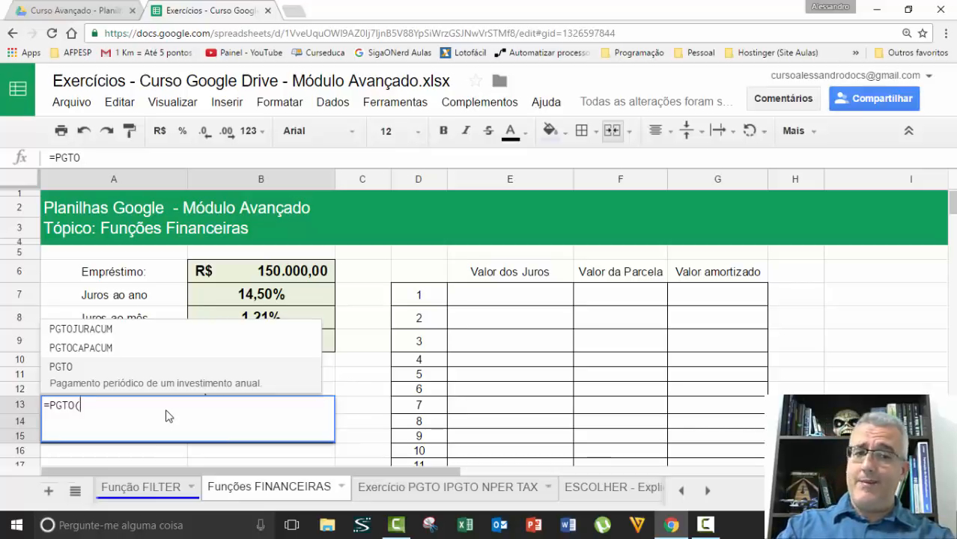
pyautogui.write('(')
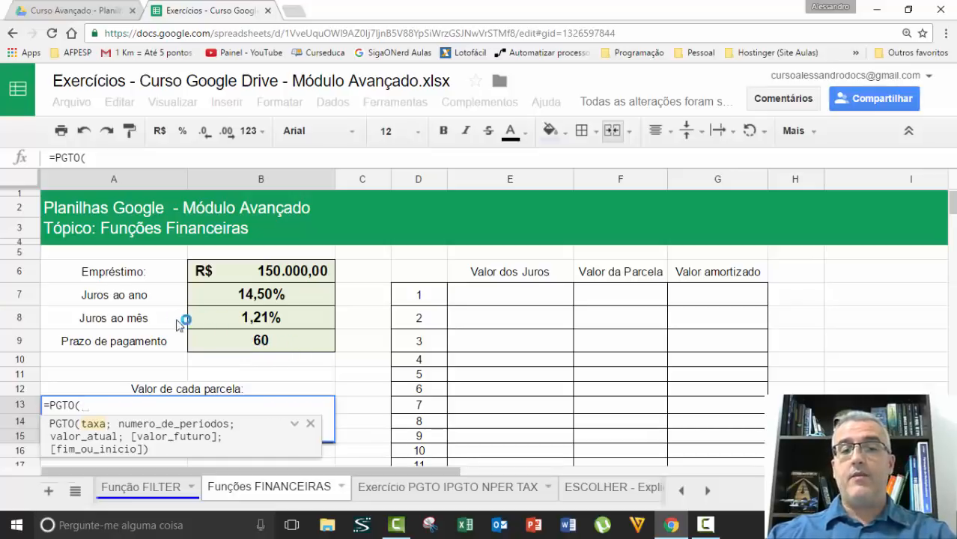
pyautogui.click(271, 317)
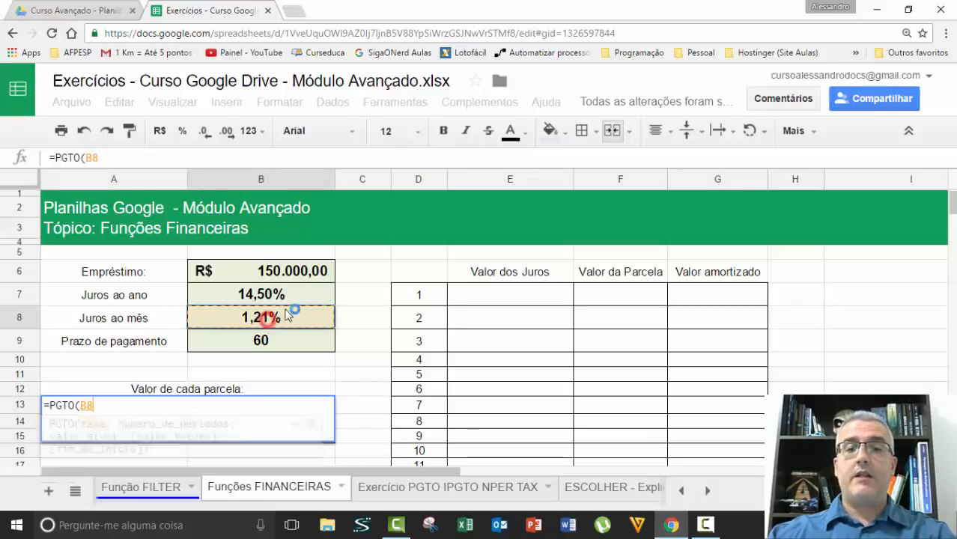
pyautogui.click(223, 342)
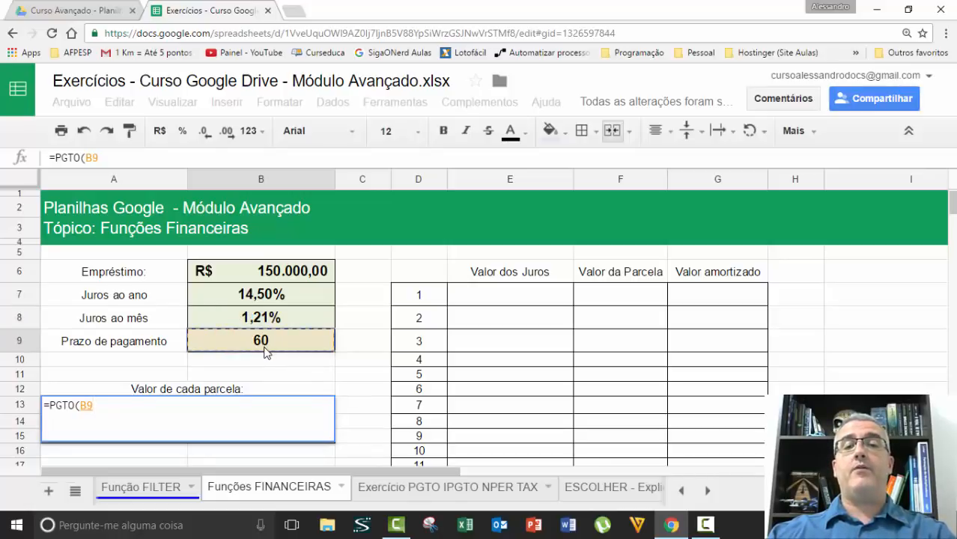
pyautogui.click(253, 298)
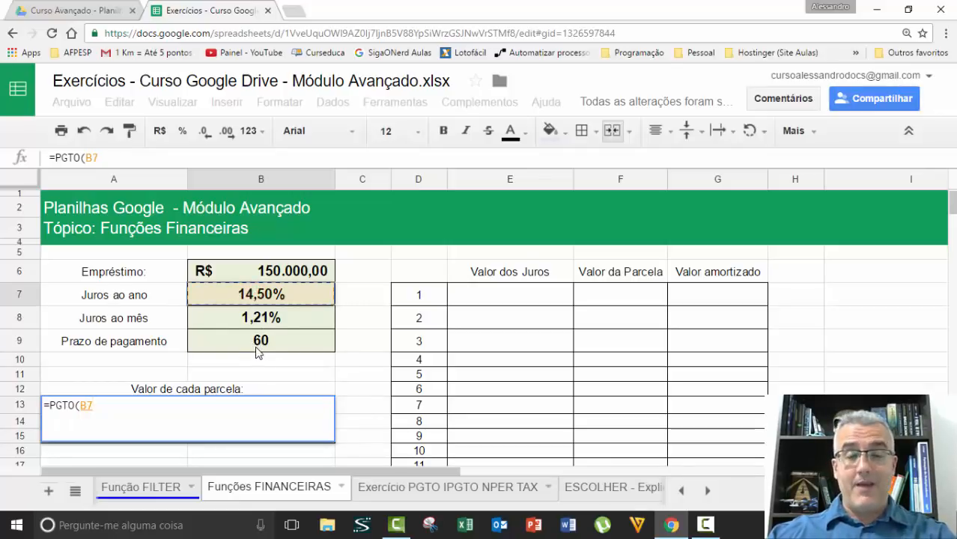
pyautogui.click(260, 319)
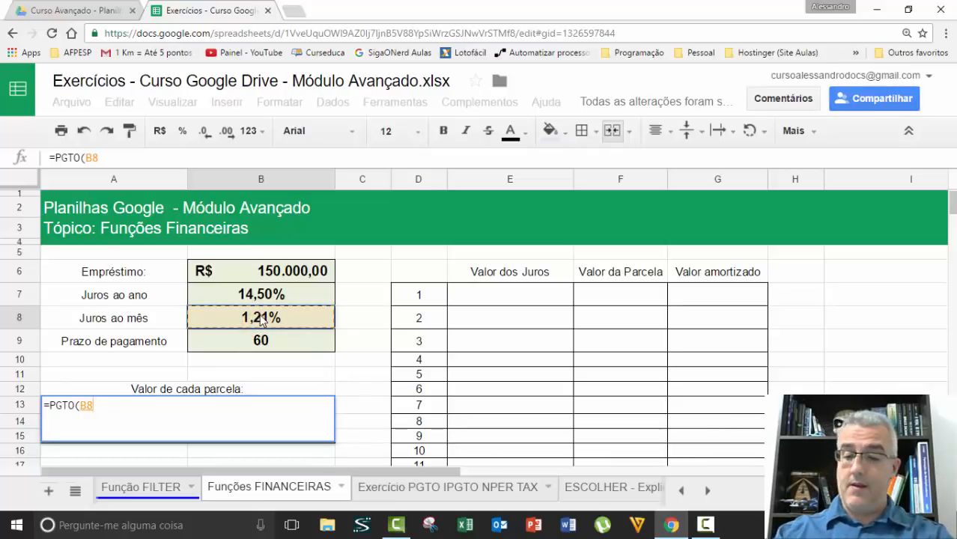
# - Add the payment term in B9 as the number of periods and the loan in B6 as the present value
pyautogui.write(';')
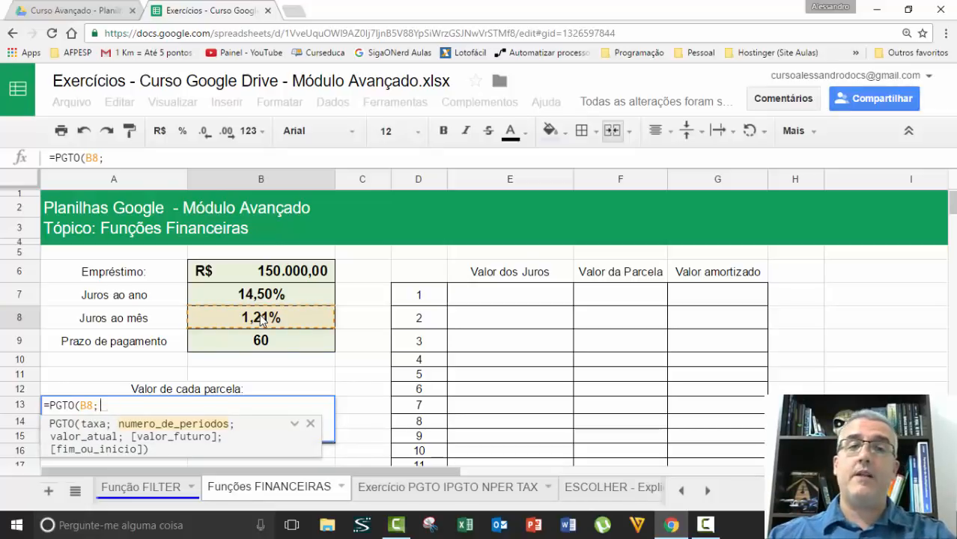
pyautogui.click(306, 351)
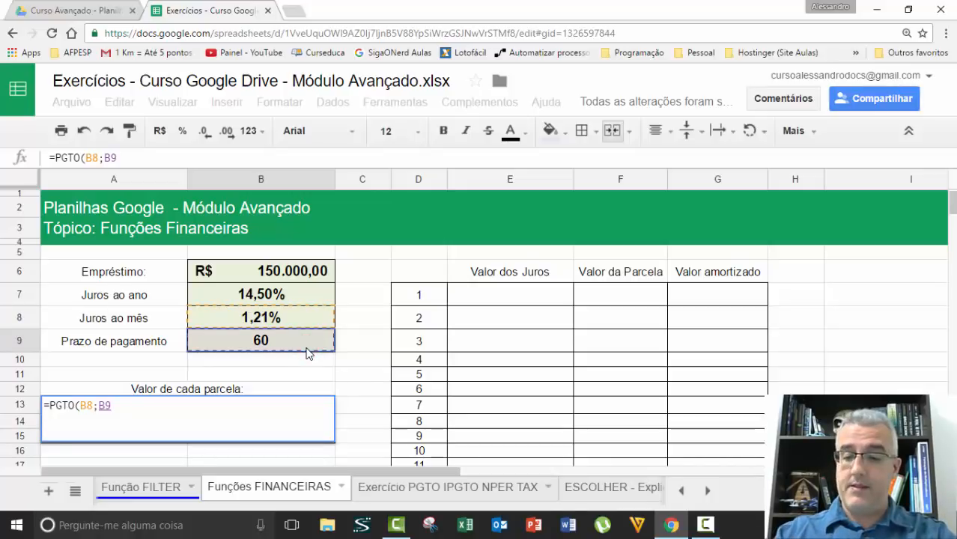
pyautogui.write(';')
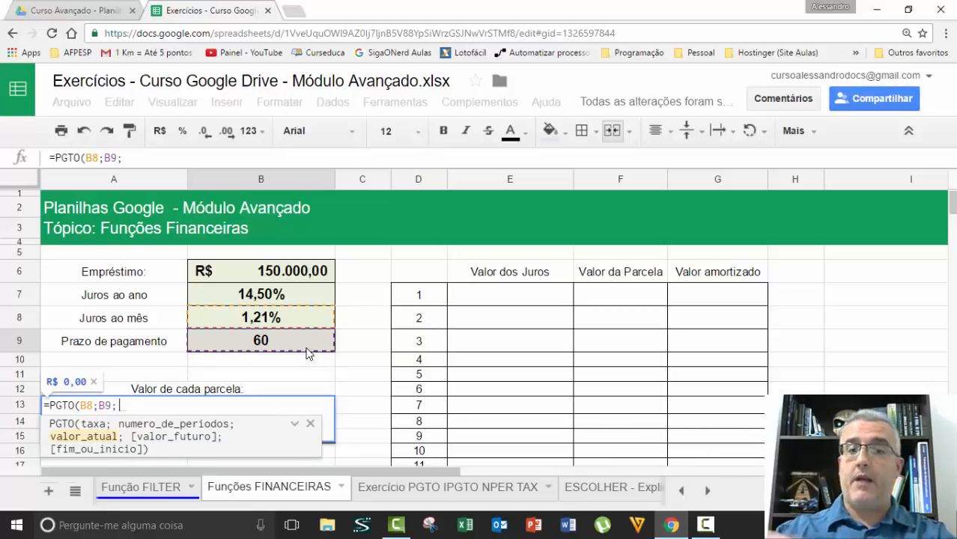
pyautogui.click(309, 278)
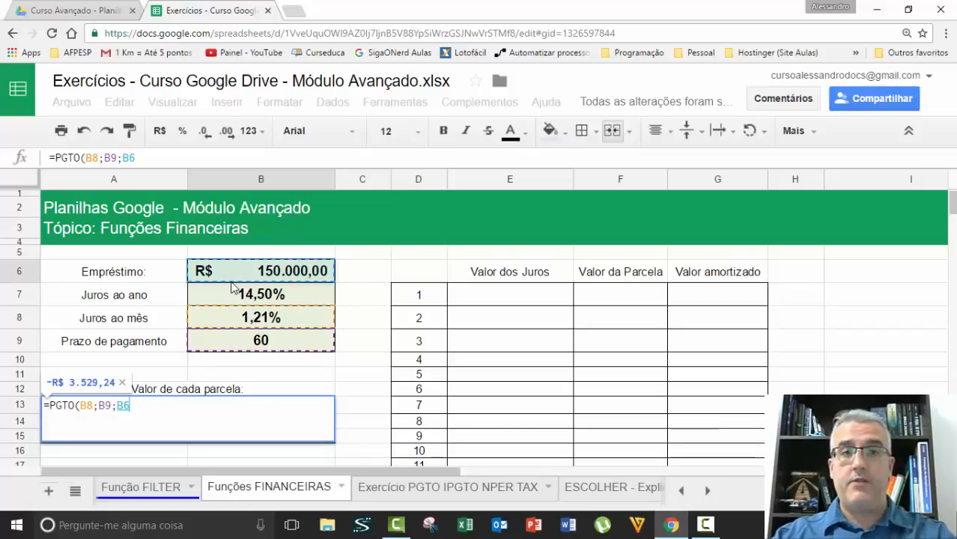
# - Try 30 as the optional future value, remove it, and complete the installment formula as =PGTO(B8;B9;B6)
pyautogui.write(';')
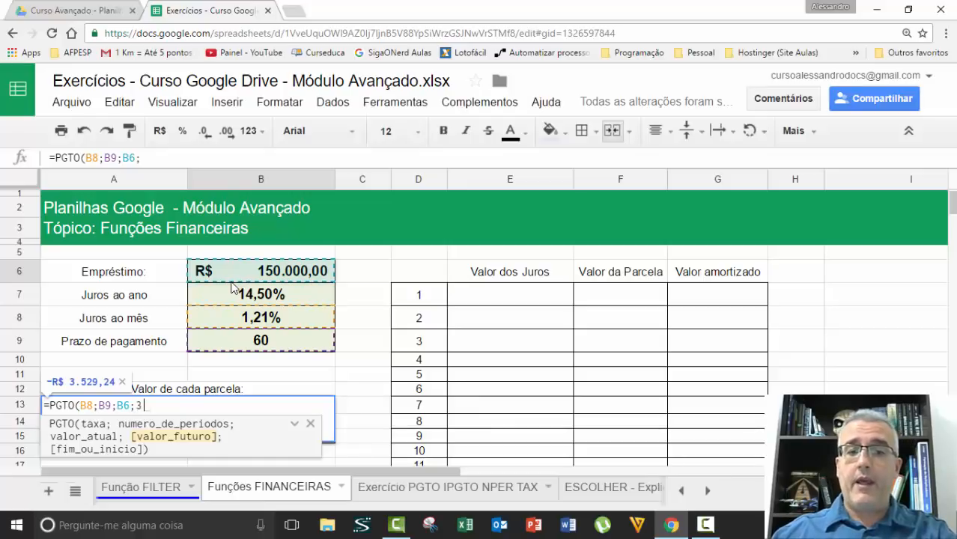
pyautogui.write('30')
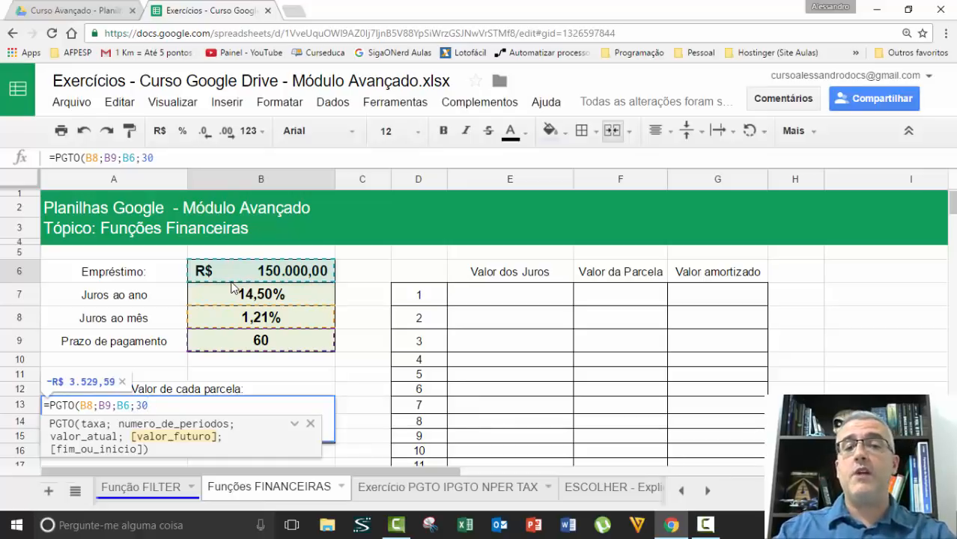
pyautogui.press('BackSpace')
pyautogui.press('BackSpace')
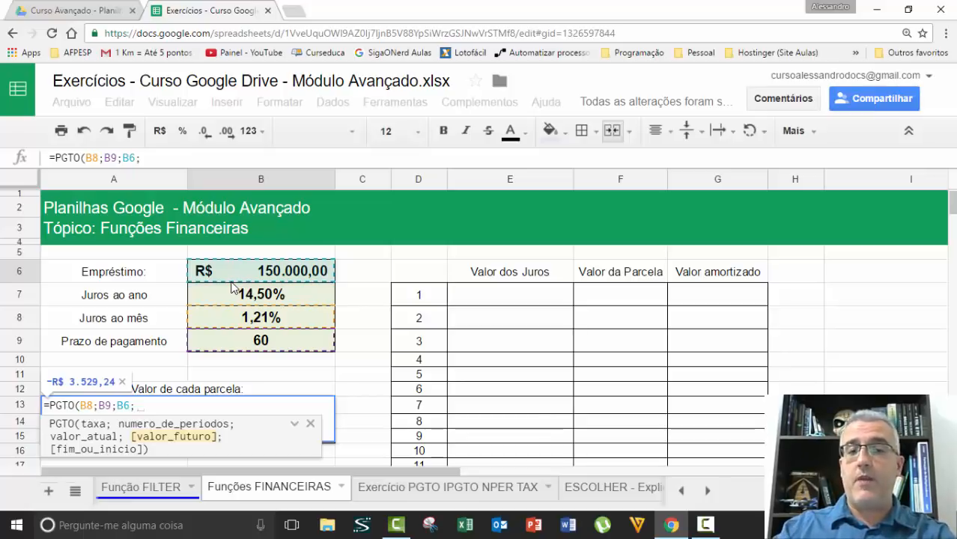
pyautogui.press('BackSpace')
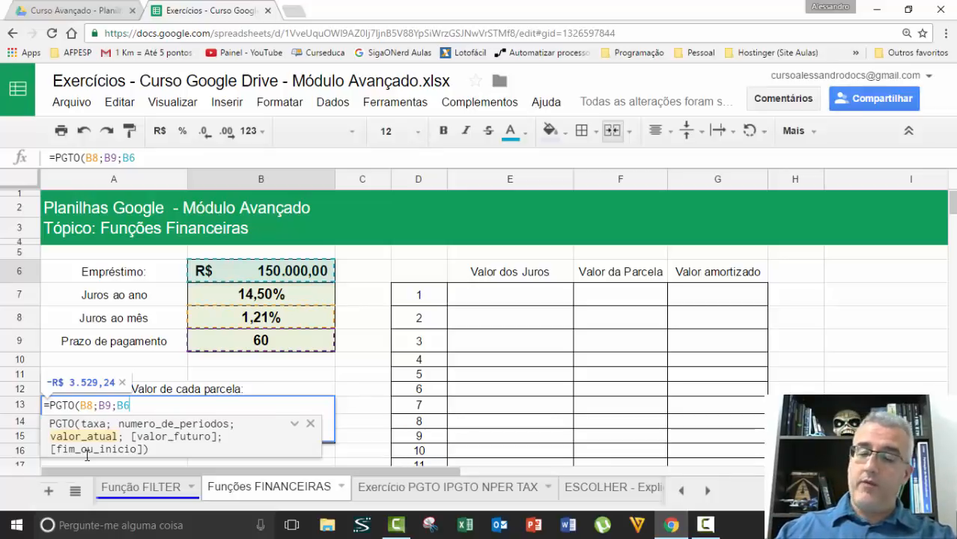
pyautogui.press('Return')
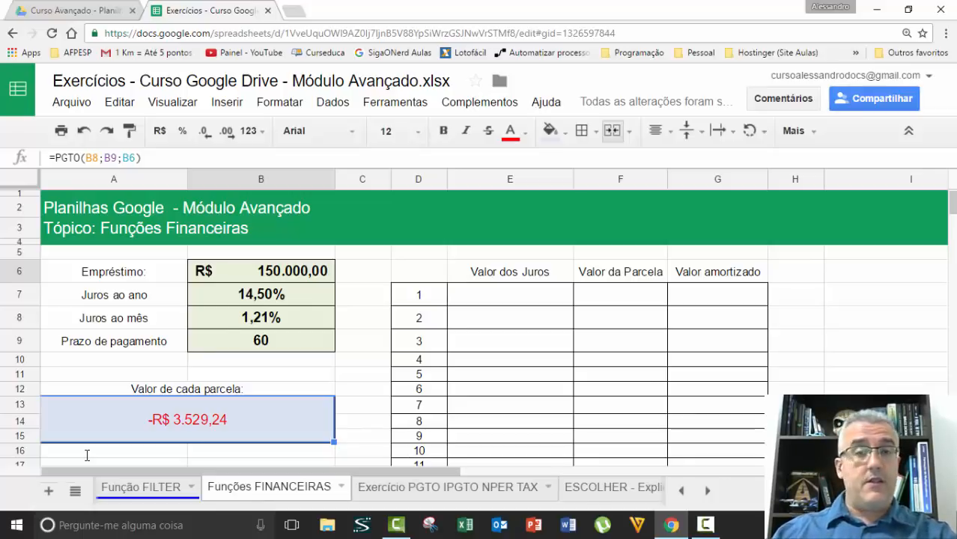
# - Try negating the installment formula in A13 with a minus sign in front of PGTO
pyautogui.press('F2')
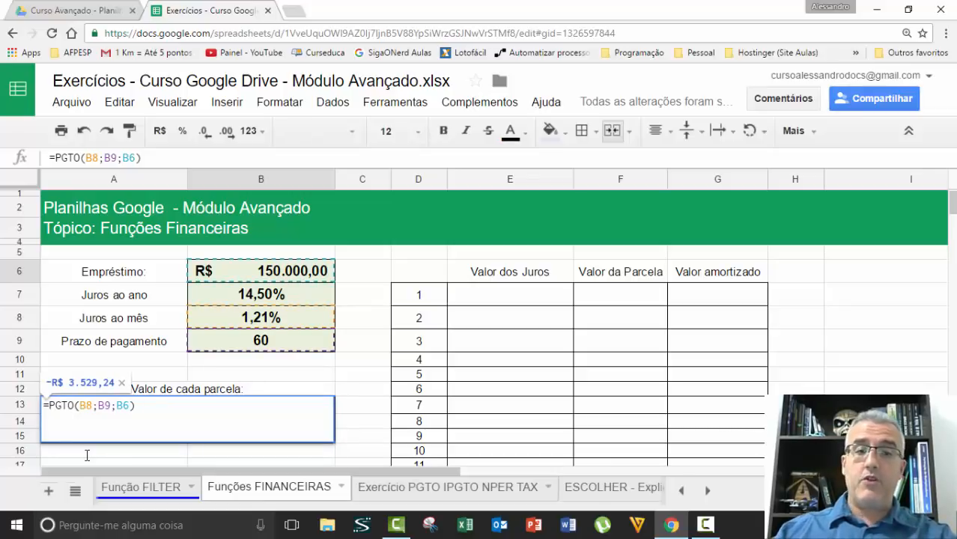
pyautogui.write('-')
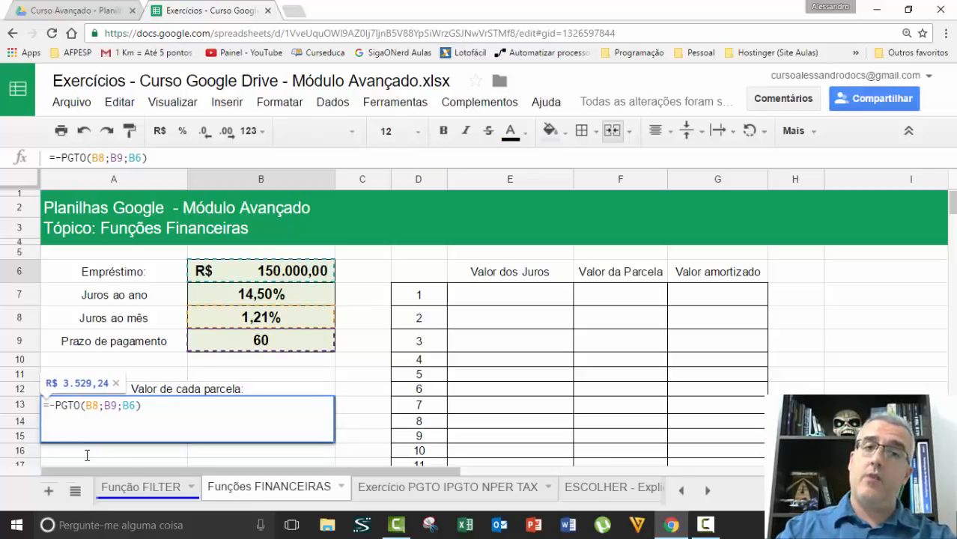
pyautogui.press('BackSpace')
# - Put the minus sign before the present value instead, making the installment formula in A13 =PGTO(B8;B9;-B6)
pyautogui.press('Right')
pyautogui.press('Right')
pyautogui.press('Right')
pyautogui.press('Right')
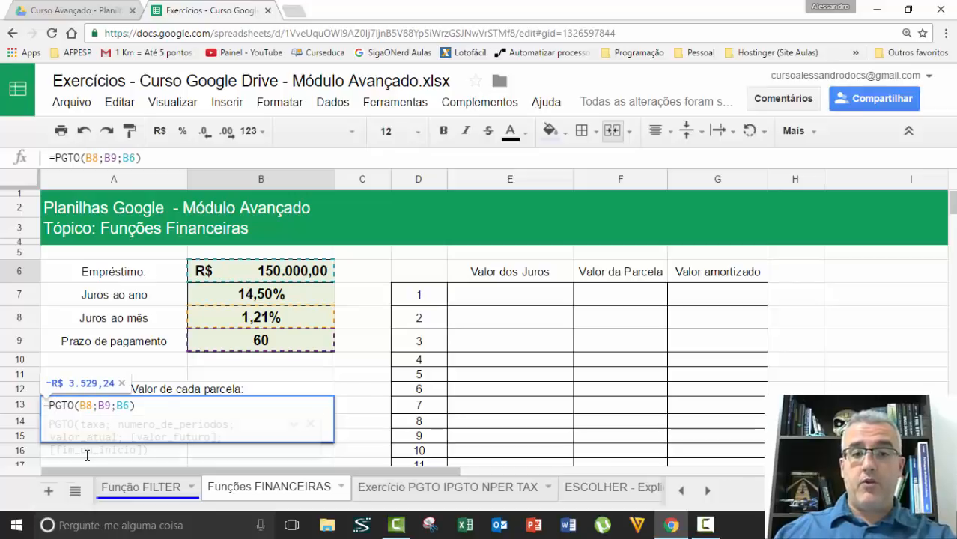
pyautogui.press('Right')
pyautogui.press('Right')
pyautogui.press('Right')
pyautogui.press('Right')
pyautogui.press('Right')
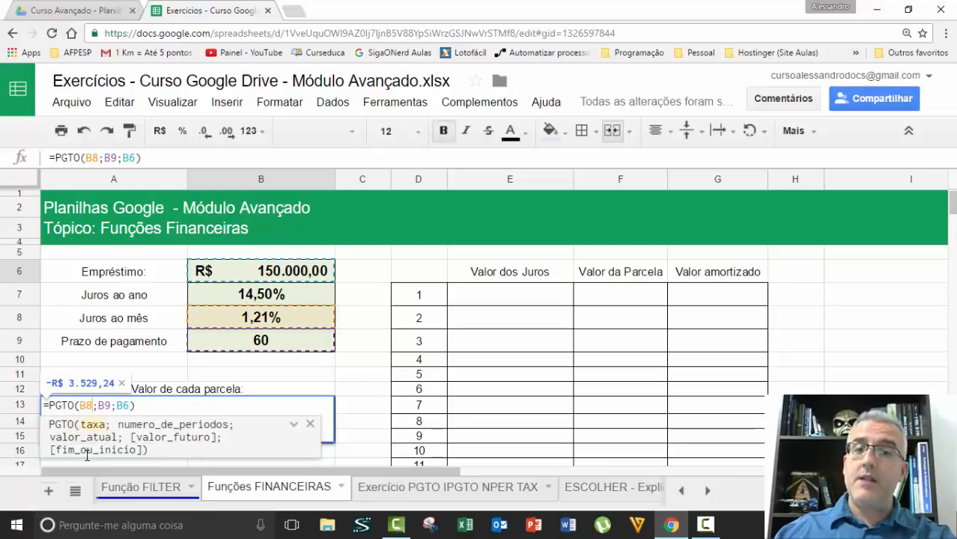
pyautogui.press('Right')
pyautogui.press('Right')
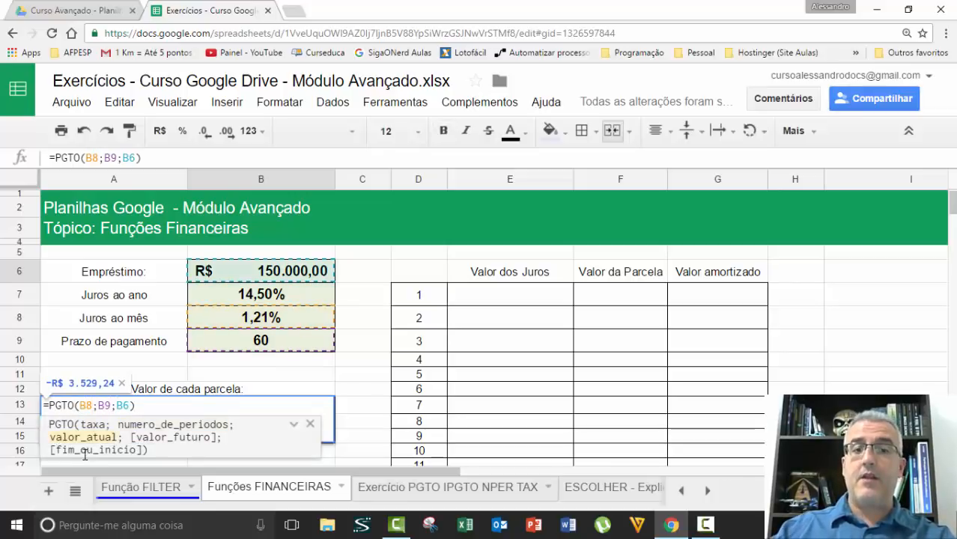
pyautogui.write('-')
pyautogui.press('Return')
pyautogui.press('Up')
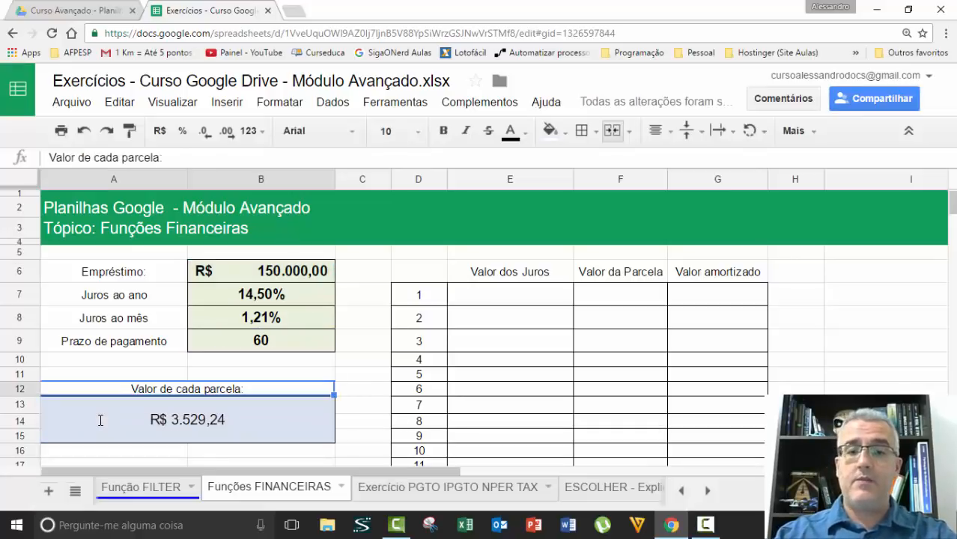
# - Examine the total installments formula in A19 against the payment term in B9 and the installment value in A13
pyautogui.scroll(-2, 101, 414)
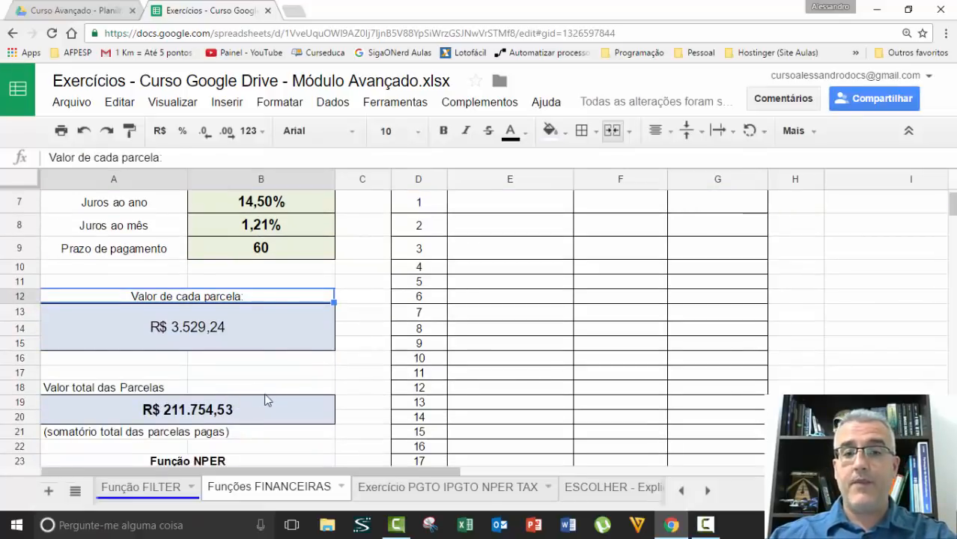
pyautogui.click(266, 401)
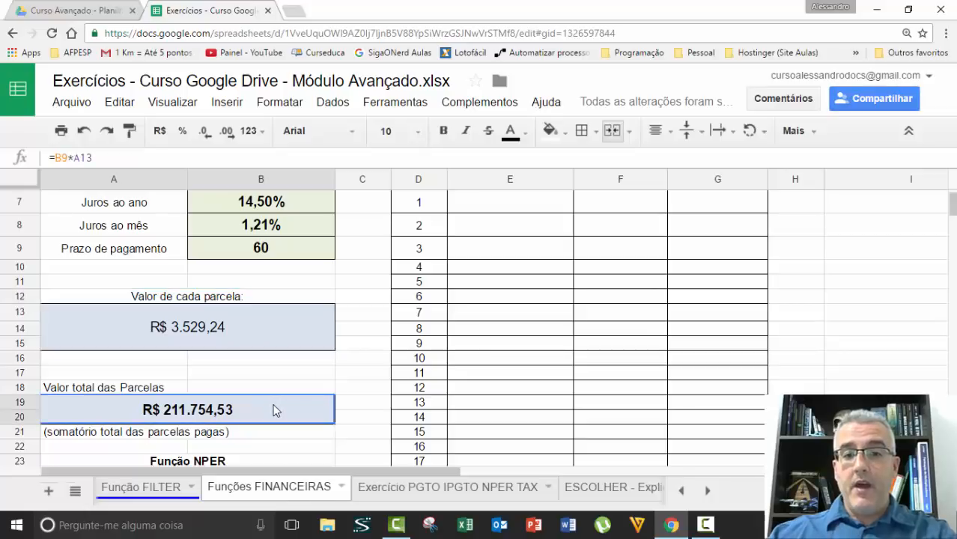
pyautogui.doubleClick(243, 408)
pyautogui.press('Escape')
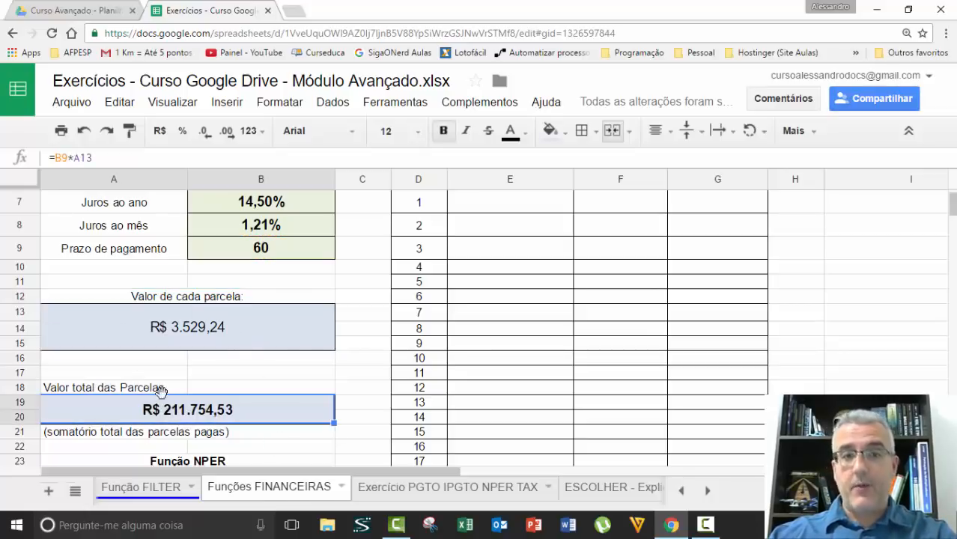
pyautogui.click(211, 332)
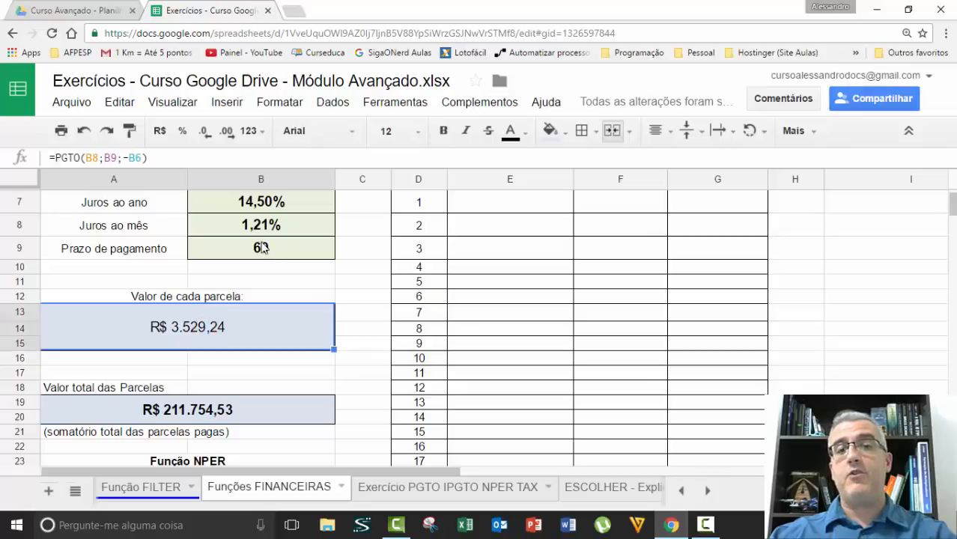
pyautogui.click(226, 416)
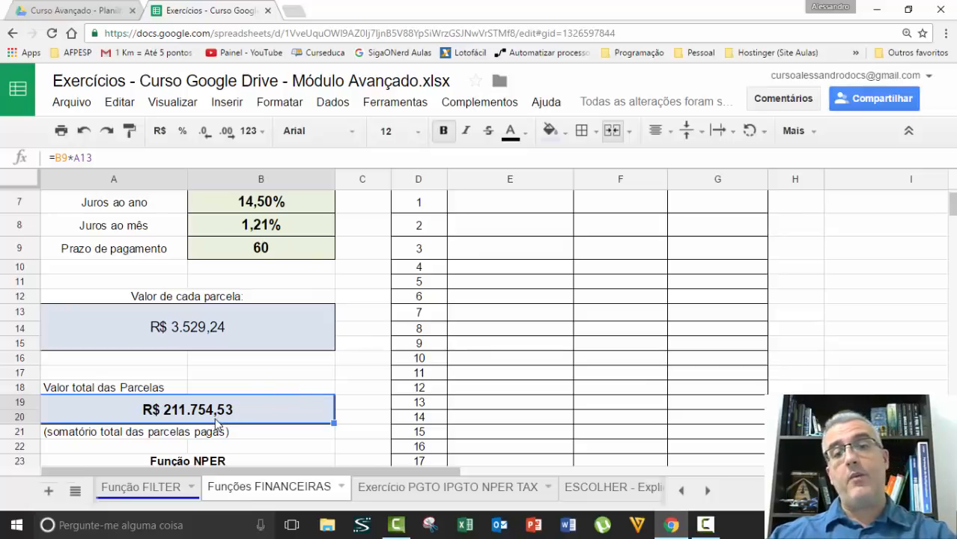
pyautogui.click(274, 250)
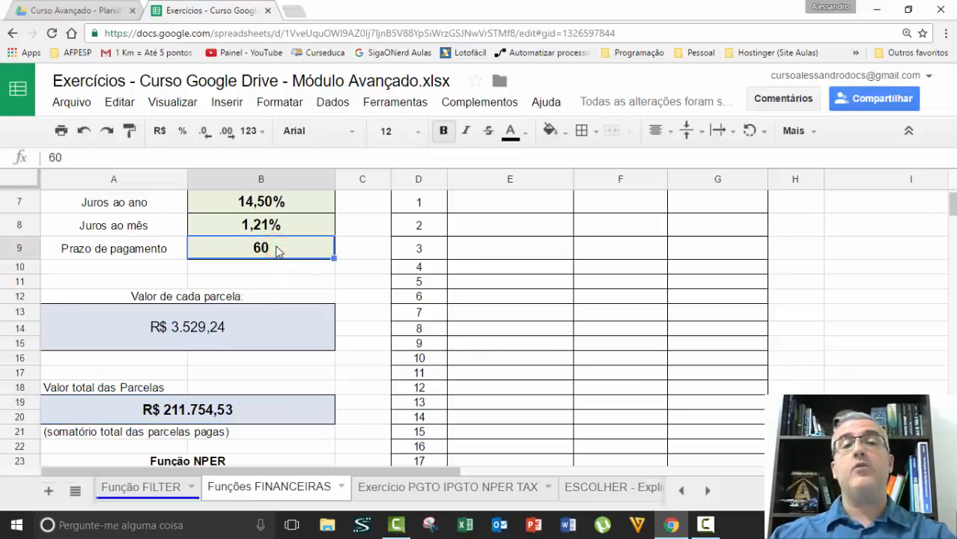
pyautogui.click(243, 322)
pyautogui.scroll(-1, 244, 325)
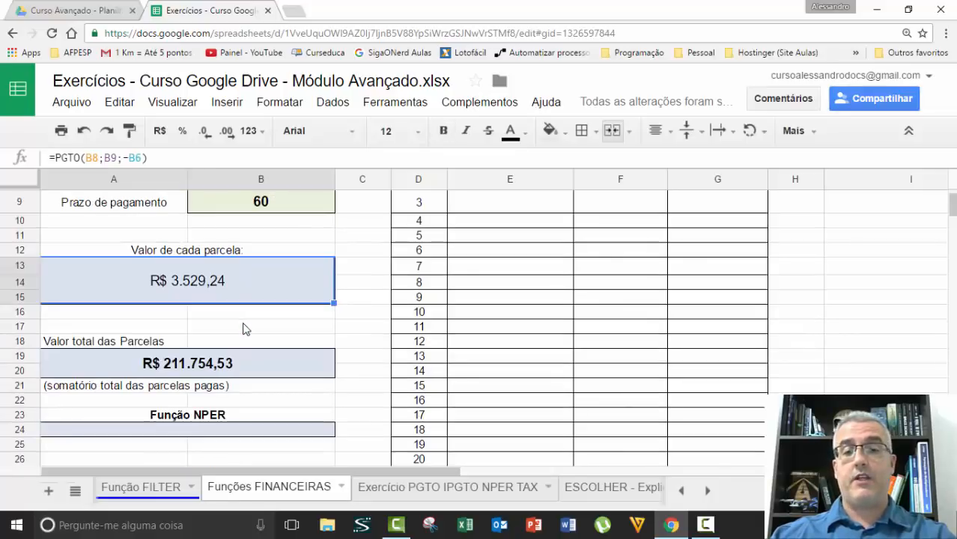
pyautogui.scroll(-1, 244, 327)
pyautogui.scroll(3, 244, 328)
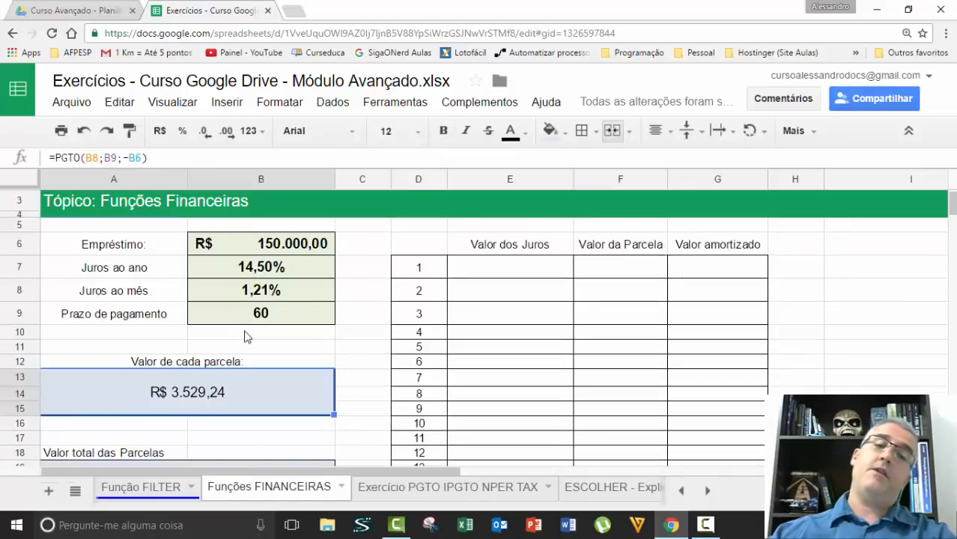
pyautogui.scroll(-1, 245, 333)
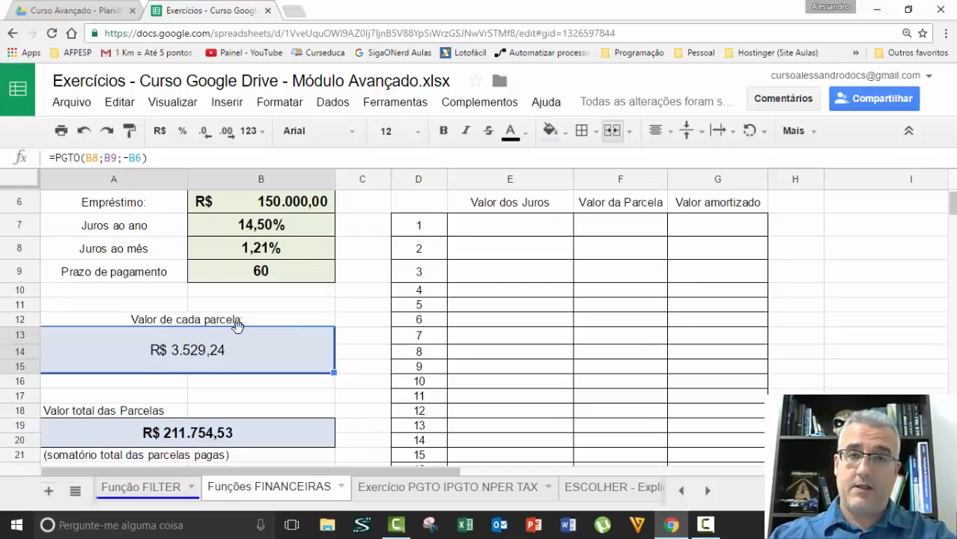
# - Try annual interest rates of 20% and 17% in B7 to compare the resulting installments
pyautogui.click(223, 234)
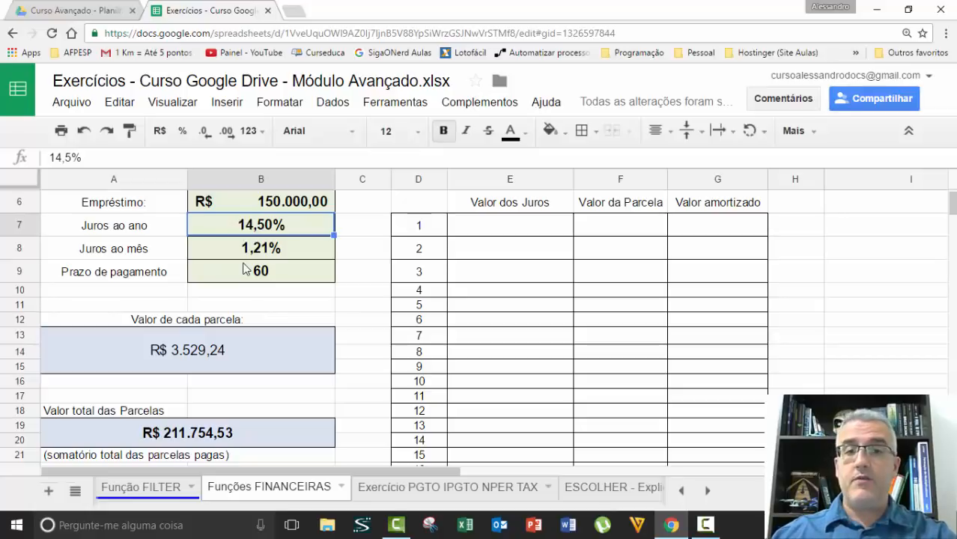
pyautogui.write('20')
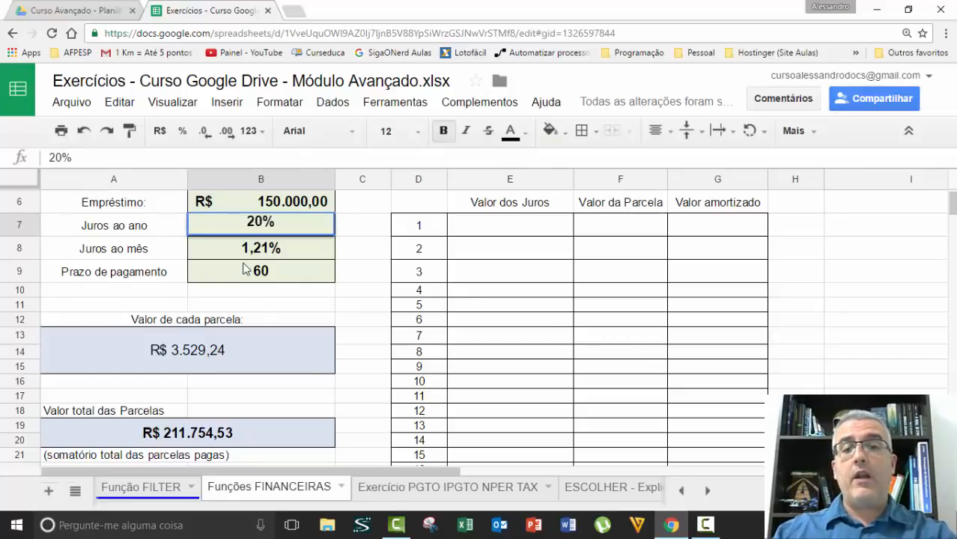
pyautogui.press('Return')
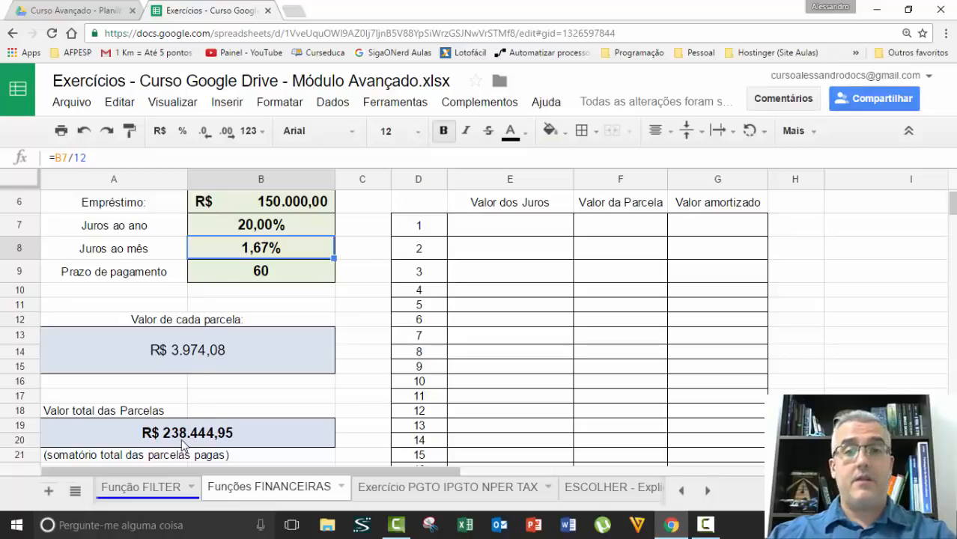
pyautogui.click(293, 224)
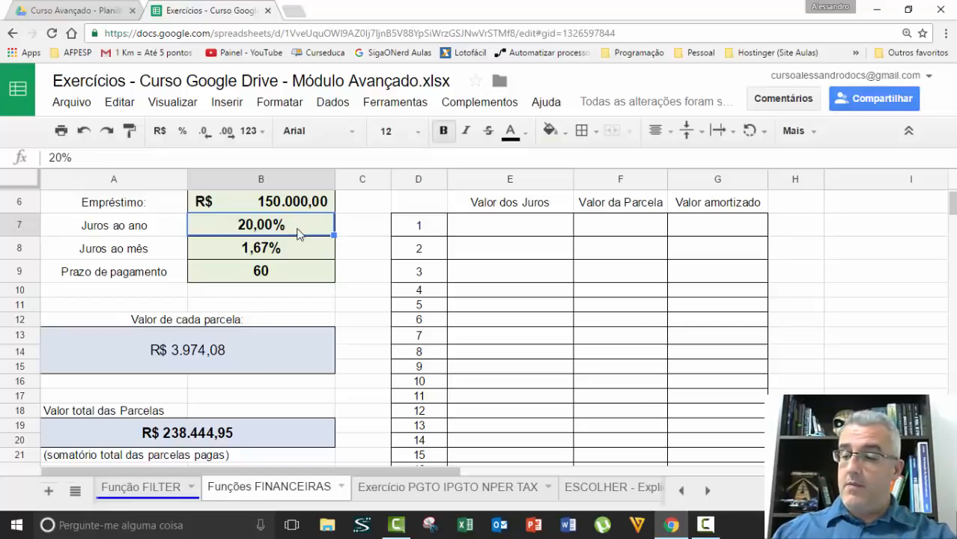
pyautogui.write('17')
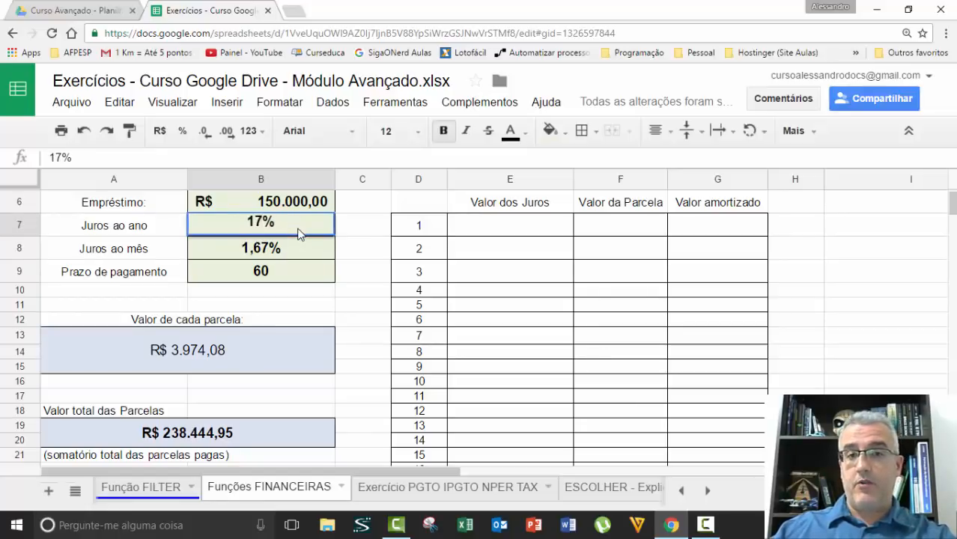
pyautogui.press('Return')
# - Try a loan amount of 5000 in B6 and review the annual and monthly interest cells
pyautogui.press('Up')
pyautogui.press('Up')
pyautogui.write('5000')
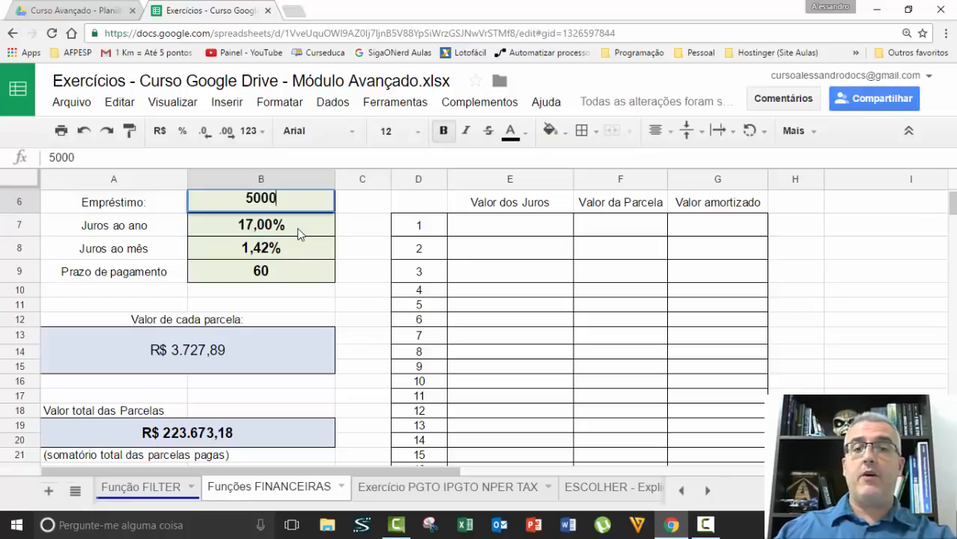
pyautogui.press('Return')
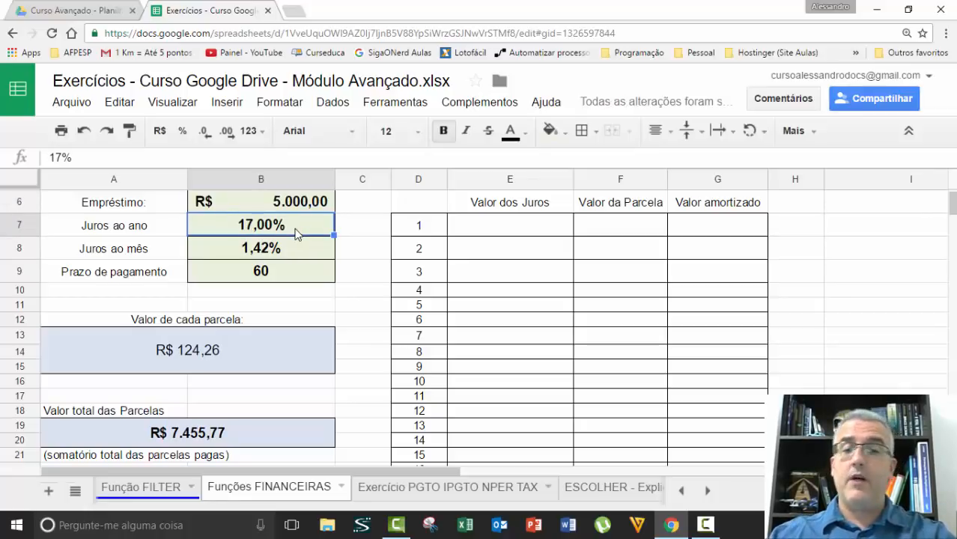
pyautogui.click(298, 201)
pyautogui.click(283, 230)
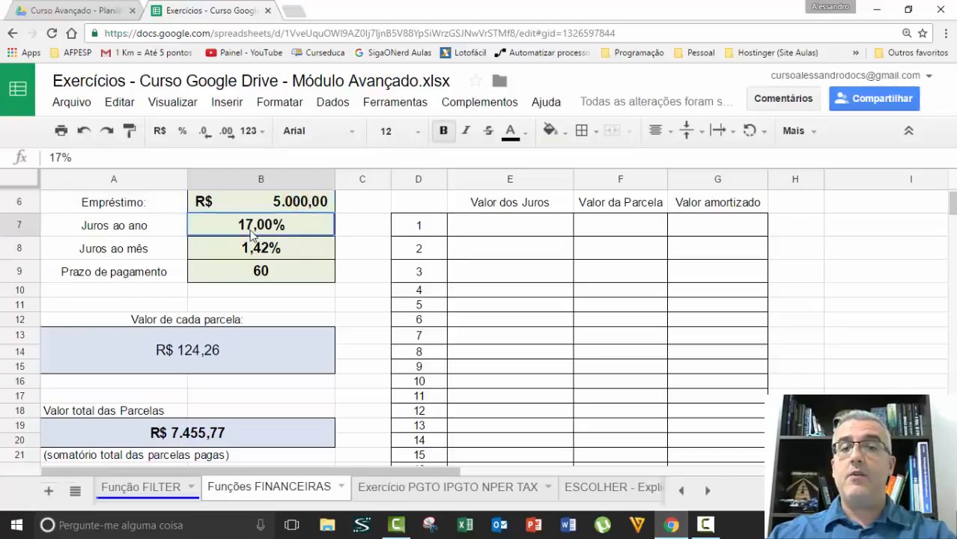
pyautogui.click(253, 255)
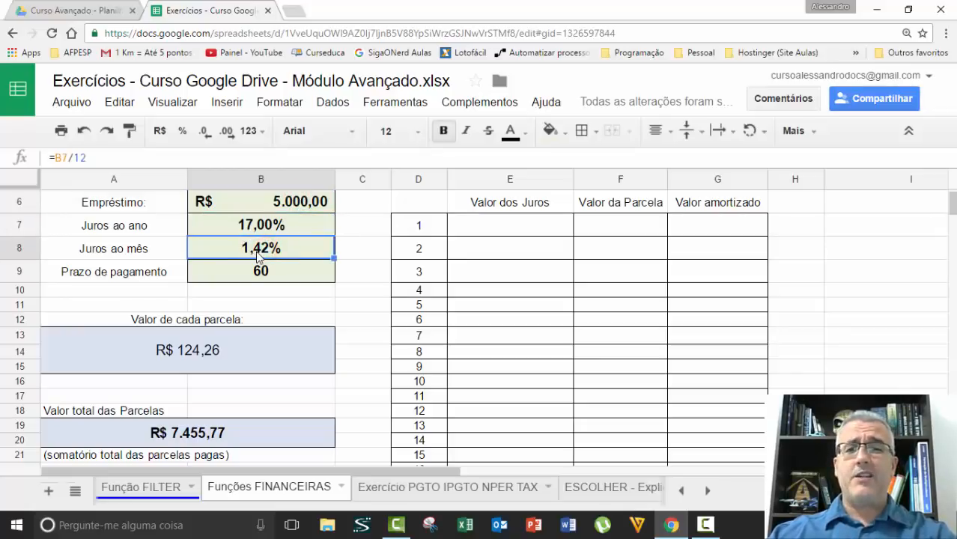
# - Try the annual interest in B7 as =9%*12 and check the monthly rate, loan, term and total installments
pyautogui.click(276, 229)
pyautogui.write('=9')
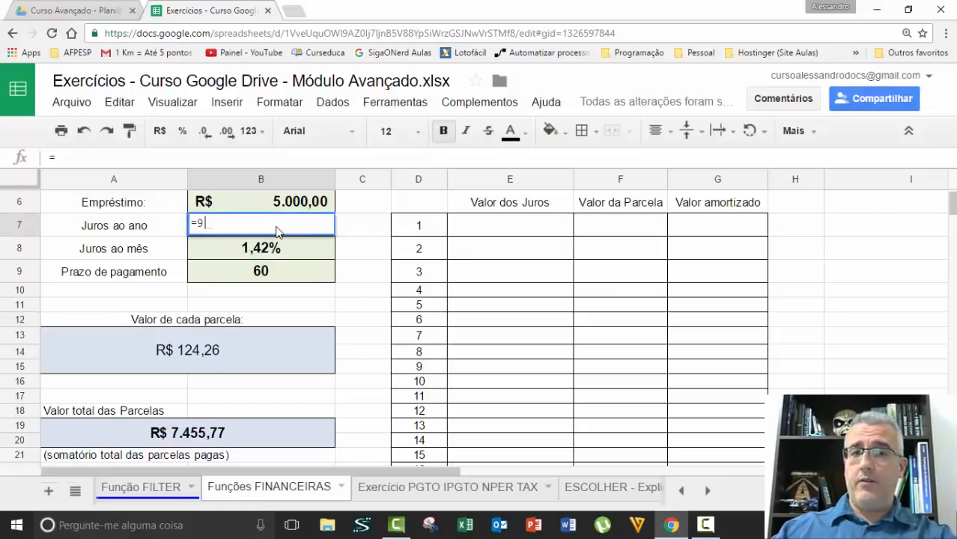
pyautogui.write('%*12')
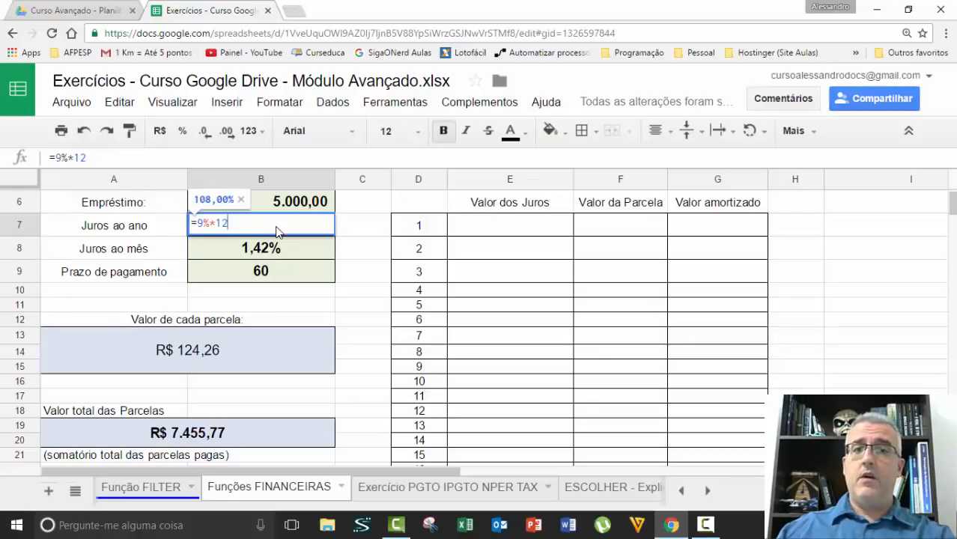
pyautogui.press('Return')
pyautogui.click(277, 232)
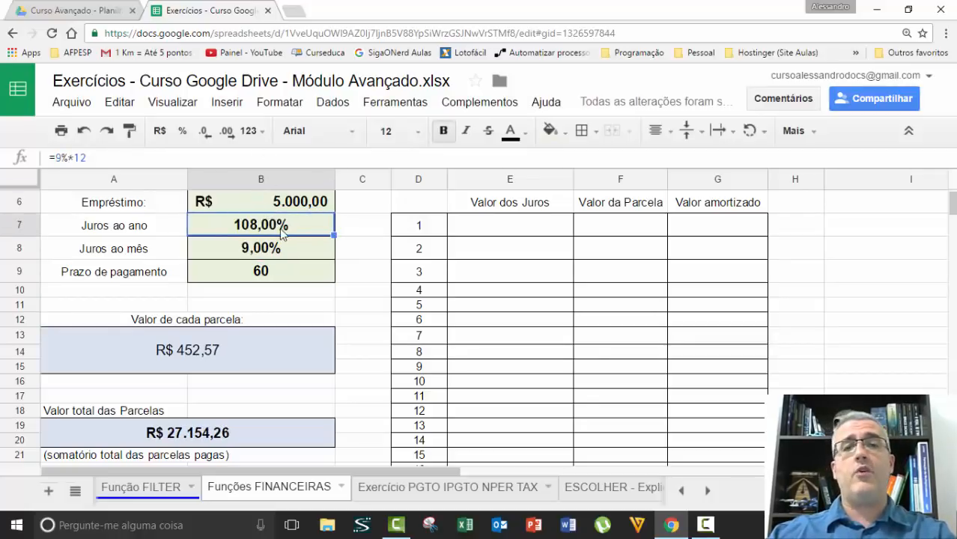
pyautogui.click(281, 253)
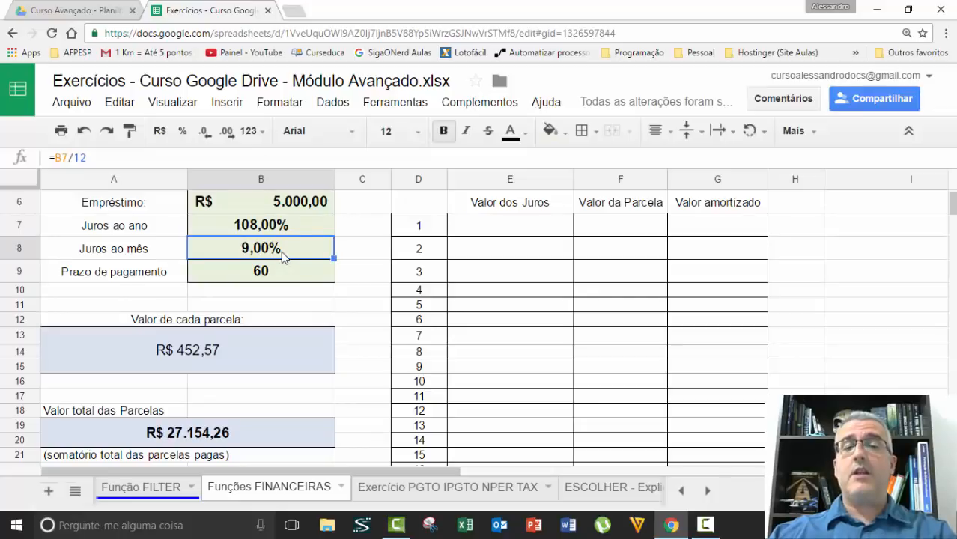
pyautogui.click(291, 209)
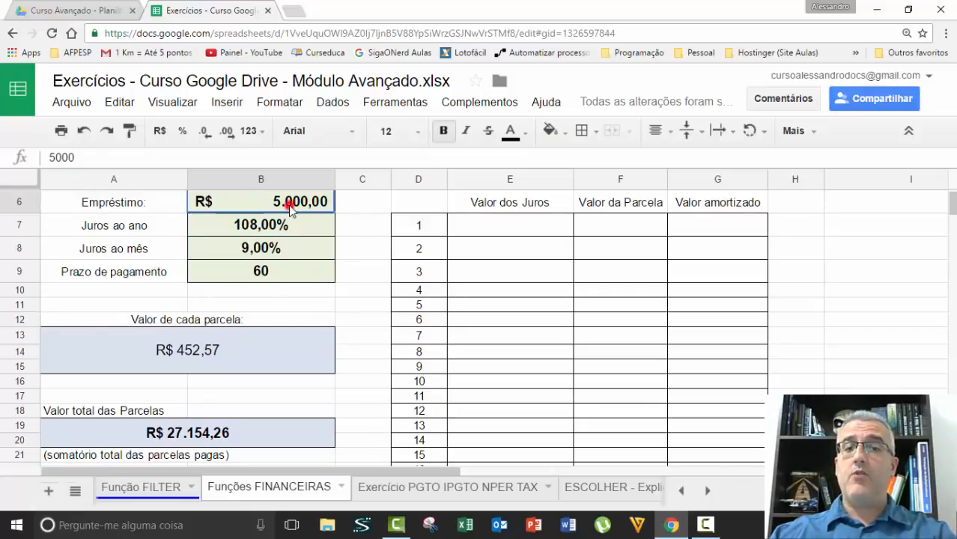
pyautogui.click(274, 277)
pyautogui.click(222, 432)
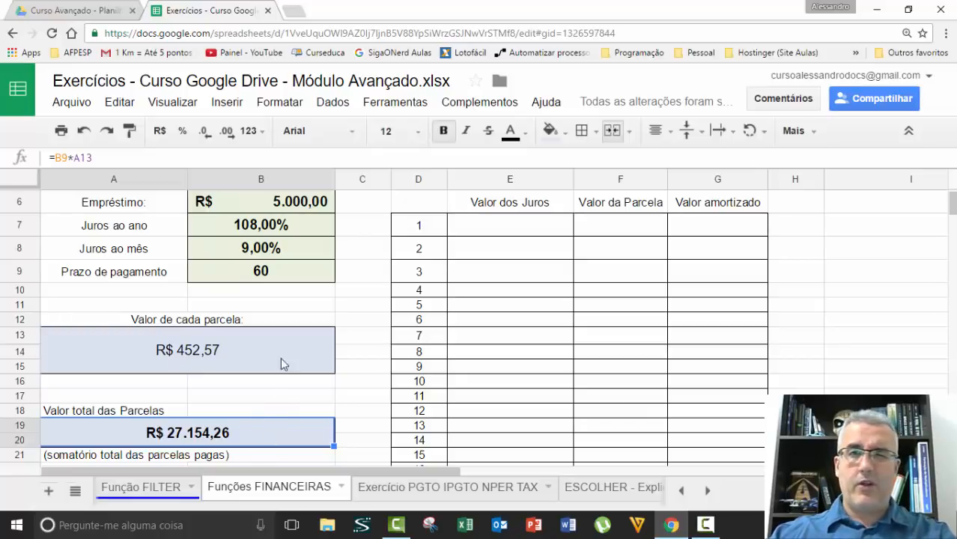
# - Set the loan in B6 back to 150000 and the annual interest in B7 to 14,5%
pyautogui.click(266, 200)
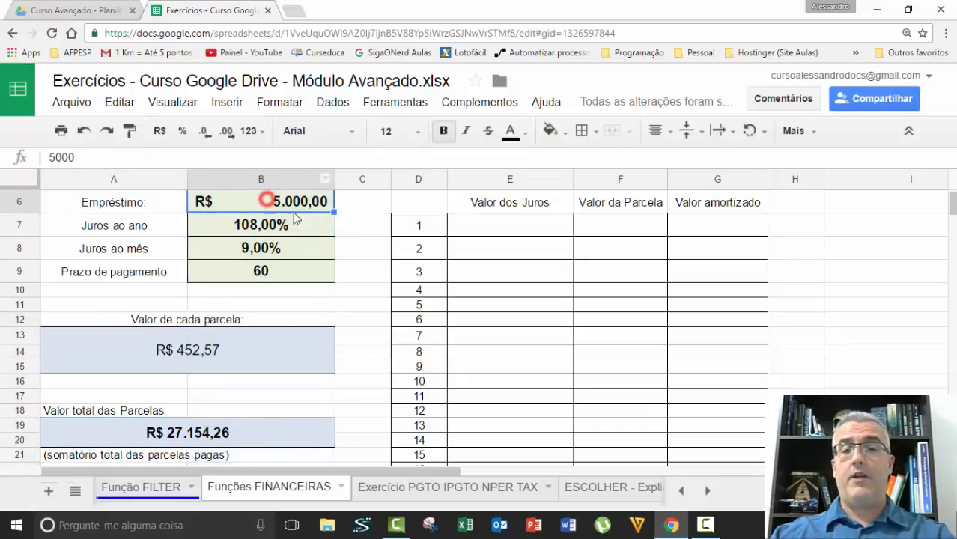
pyautogui.write('150000')
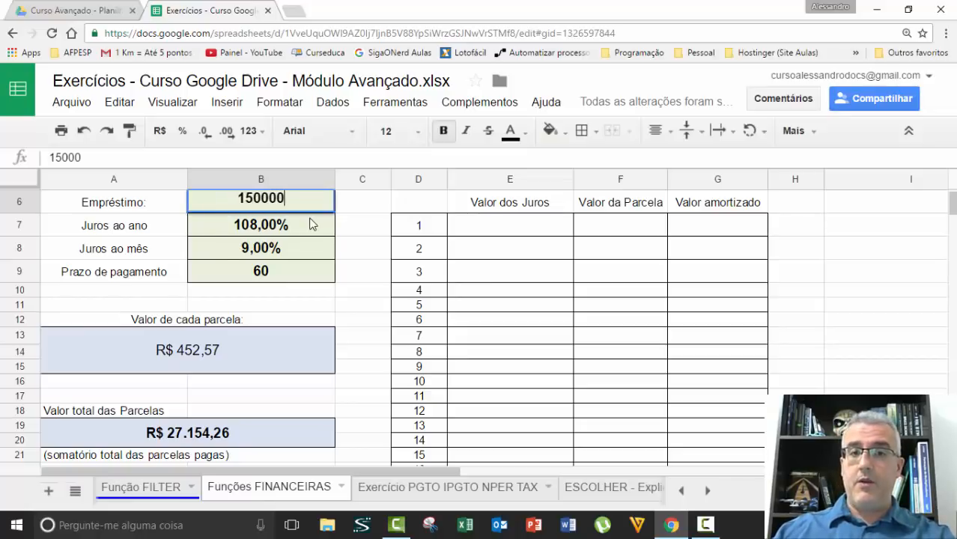
pyautogui.press('Return')
pyautogui.write('14')
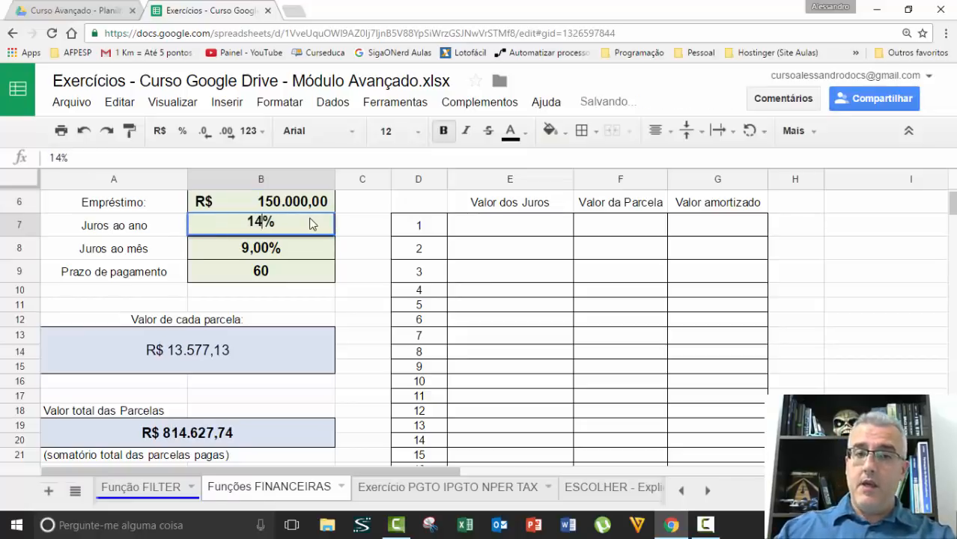
pyautogui.write(',5')
pyautogui.press('Return')
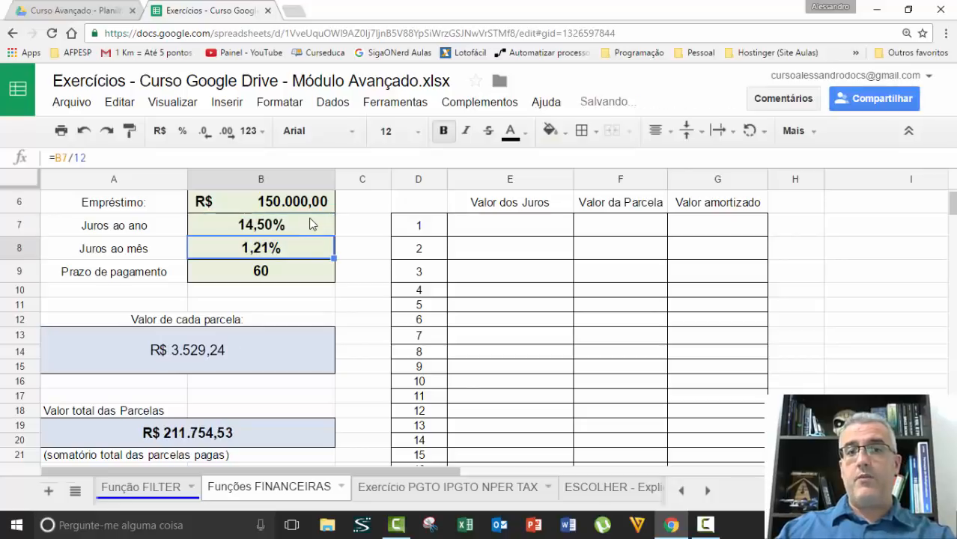
# - Try adding 30000 as the future value in the PGTO formula of the installment cell A13
pyautogui.press('Down')
pyautogui.press('Down')
pyautogui.press('Down')
pyautogui.press('Down')
pyautogui.press('Down')
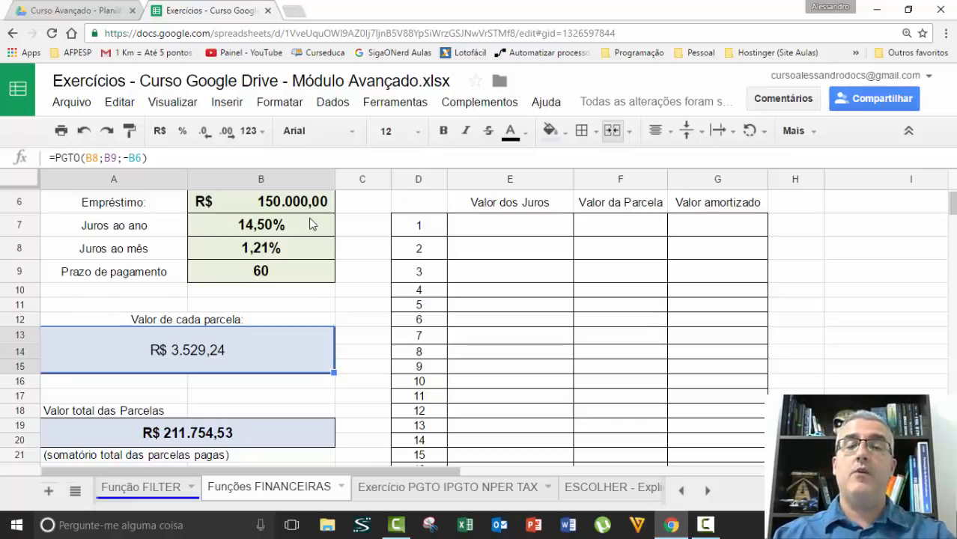
pyautogui.press('F2')
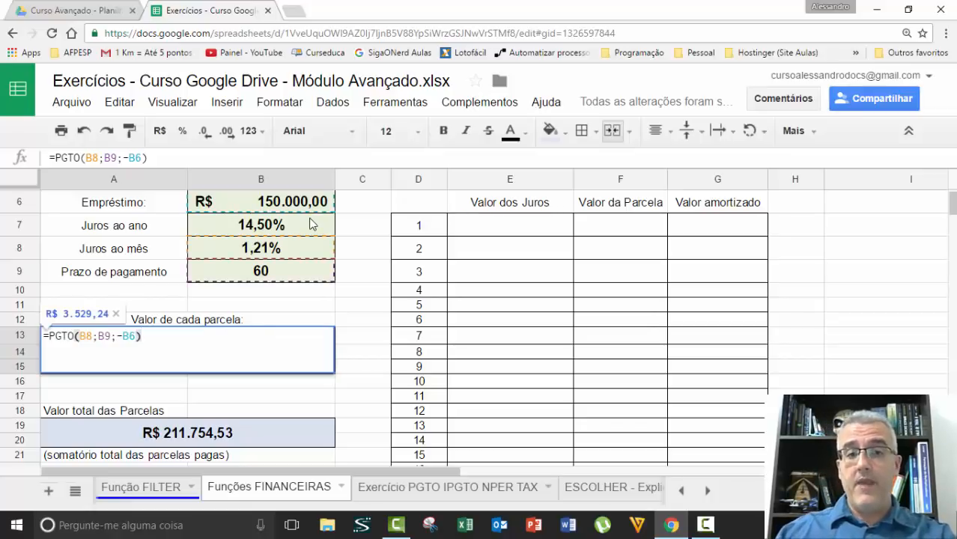
pyautogui.press('BackSpace')
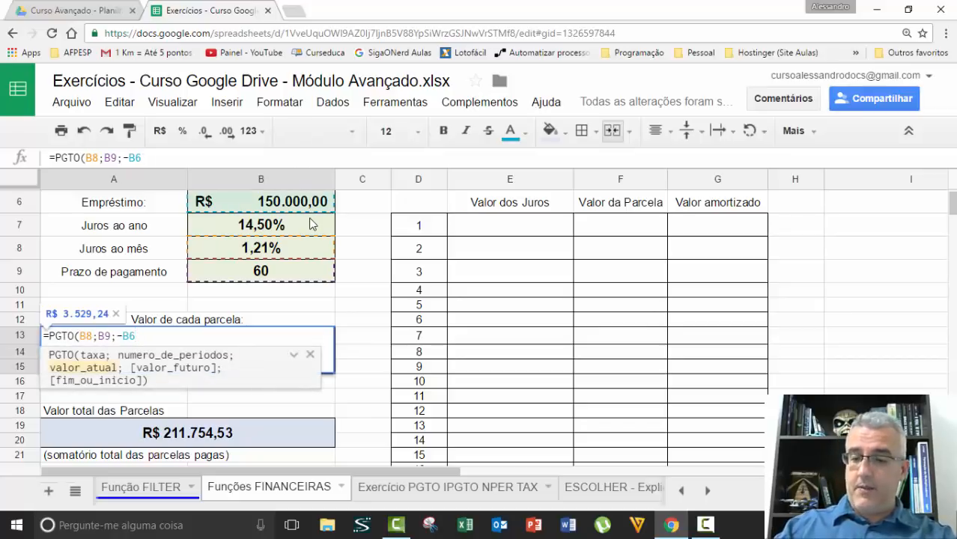
pyautogui.write(';30')
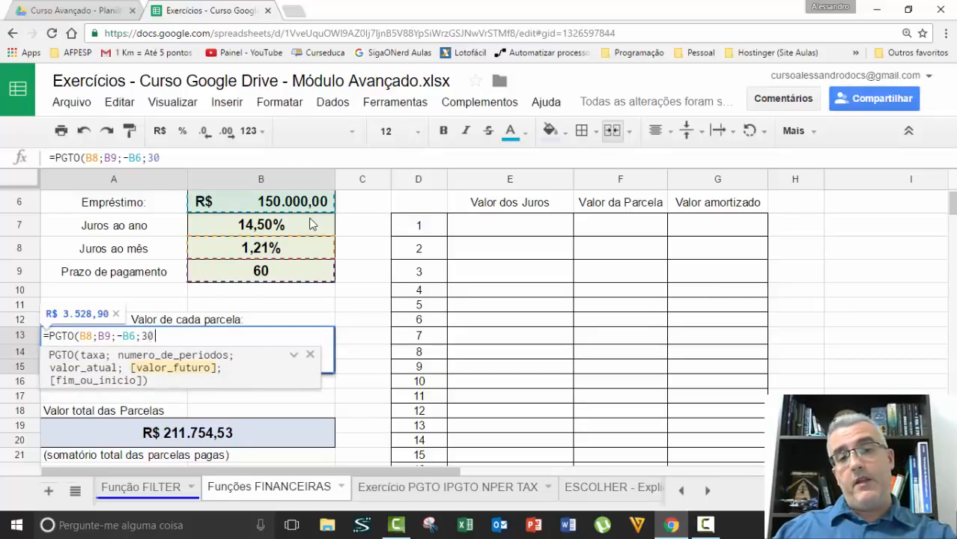
pyautogui.write('000')
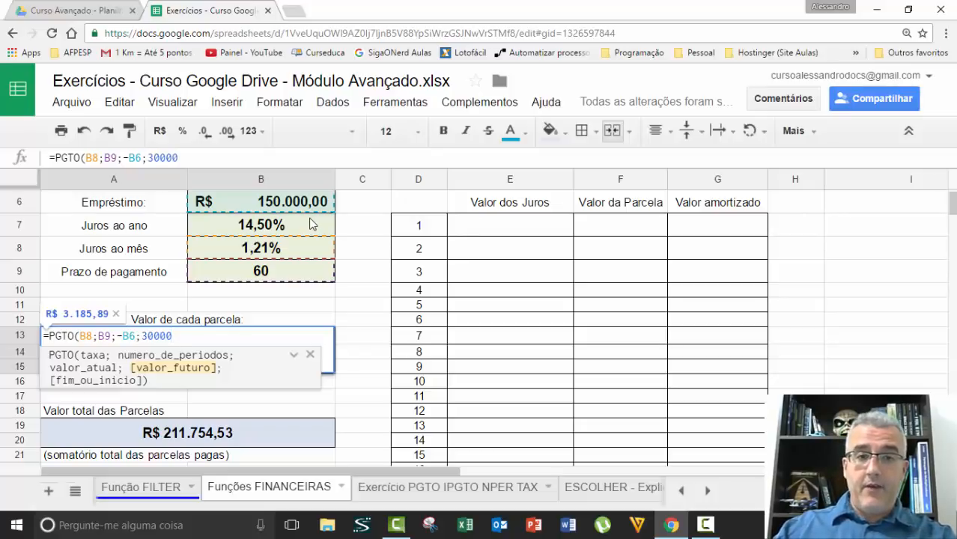
# - Remove the future value from the A13 formula so it reads =PGTO(B8;B9;-B6)
pyautogui.press('BackSpace')
pyautogui.press('BackSpace')
pyautogui.press('BackSpace')
pyautogui.press('BackSpace')
pyautogui.press('BackSpace')
pyautogui.press('BackSpace')
pyautogui.write(')')
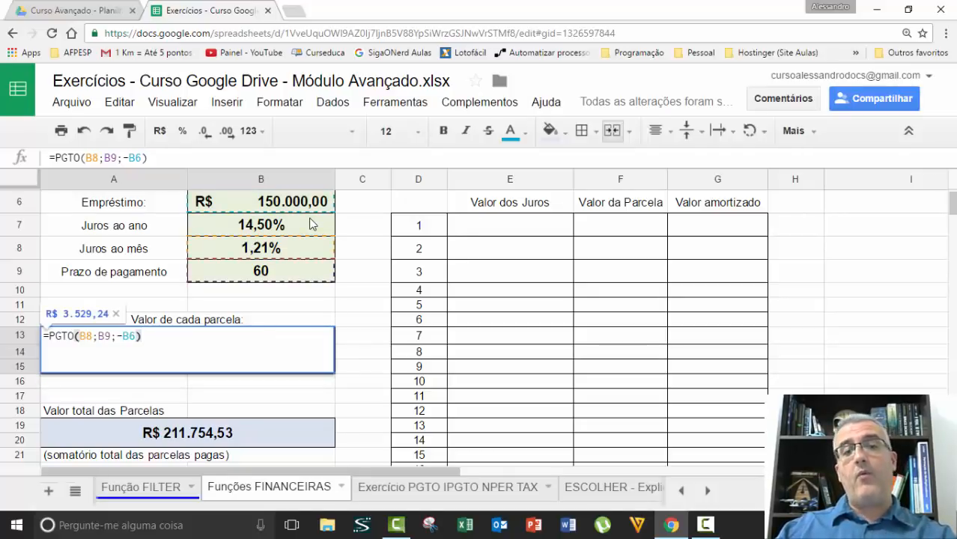
# - Try 180000 as the future value in the A13 installment formula, then discard the edit
pyautogui.press('Left')
pyautogui.write(';')
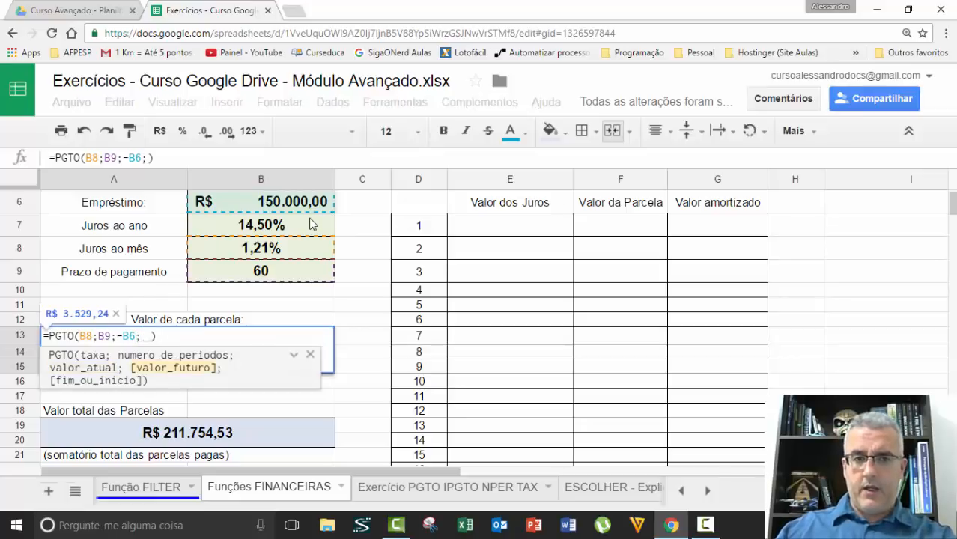
pyautogui.write('180000')
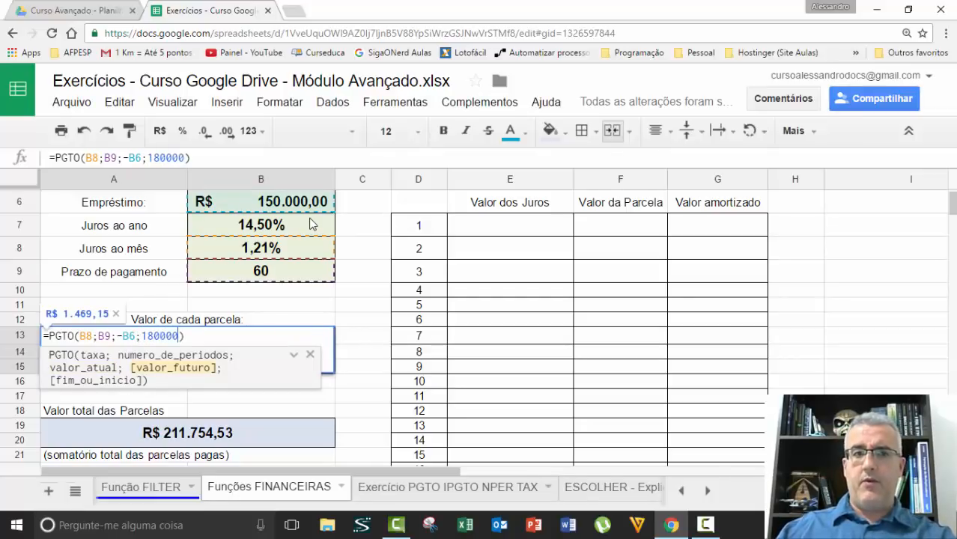
pyautogui.press('BackSpace')
pyautogui.press('BackSpace')
pyautogui.press('BackSpace')
pyautogui.press('BackSpace')
pyautogui.press('BackSpace')
pyautogui.press('BackSpace')
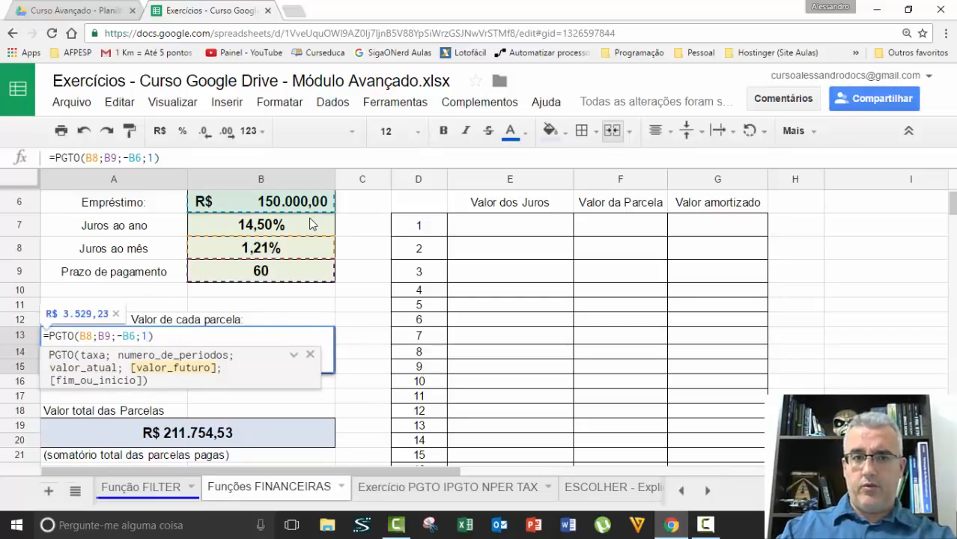
pyautogui.press('Left')
pyautogui.press('Escape')
pyautogui.press('Escape')
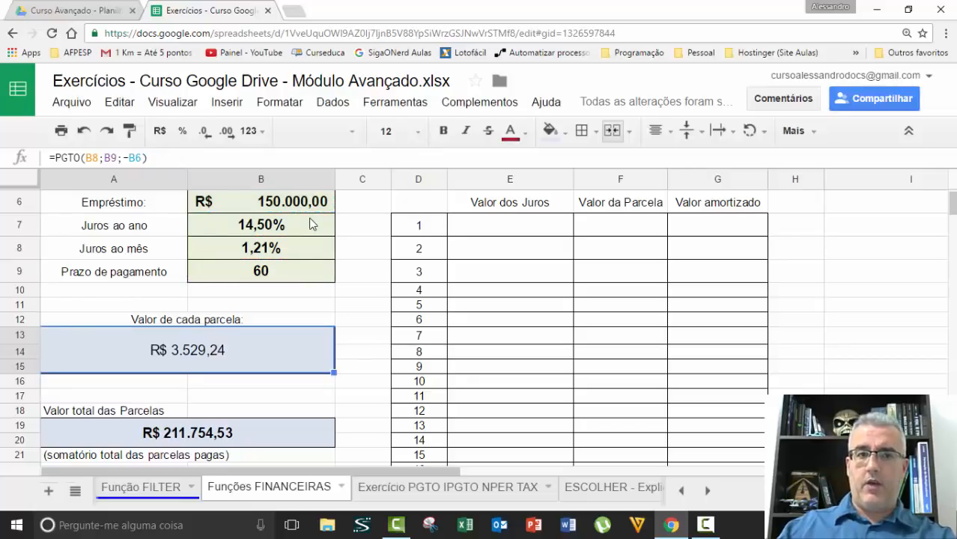
# - Try =PGTO(B8;B9;B6;30000) in A13 with the loan's minus sign removed, then undo the change
pyautogui.press('F2')
pyautogui.press('Left')
pyautogui.press('Left')
pyautogui.press('Left')
pyautogui.press('BackSpace')
pyautogui.press('Right')
pyautogui.press('Right')
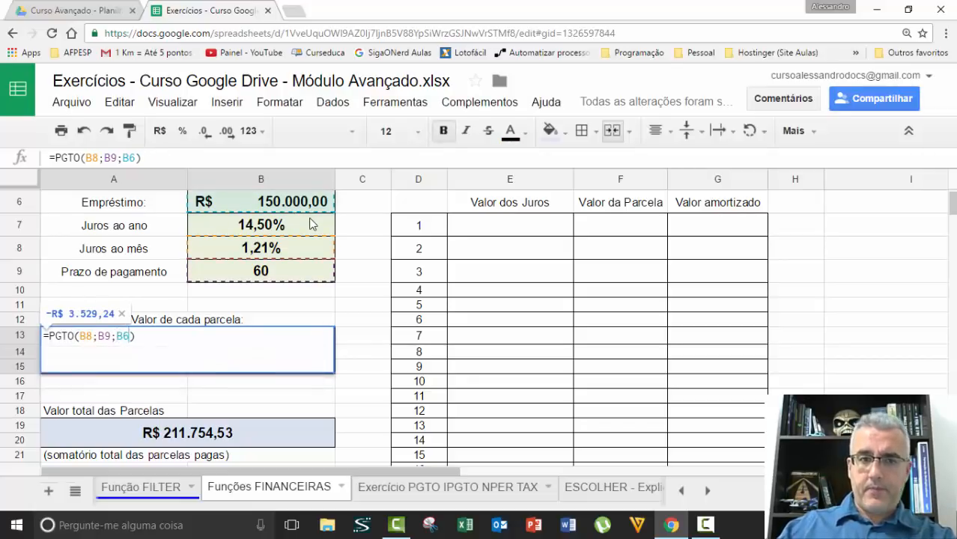
pyautogui.write(';')
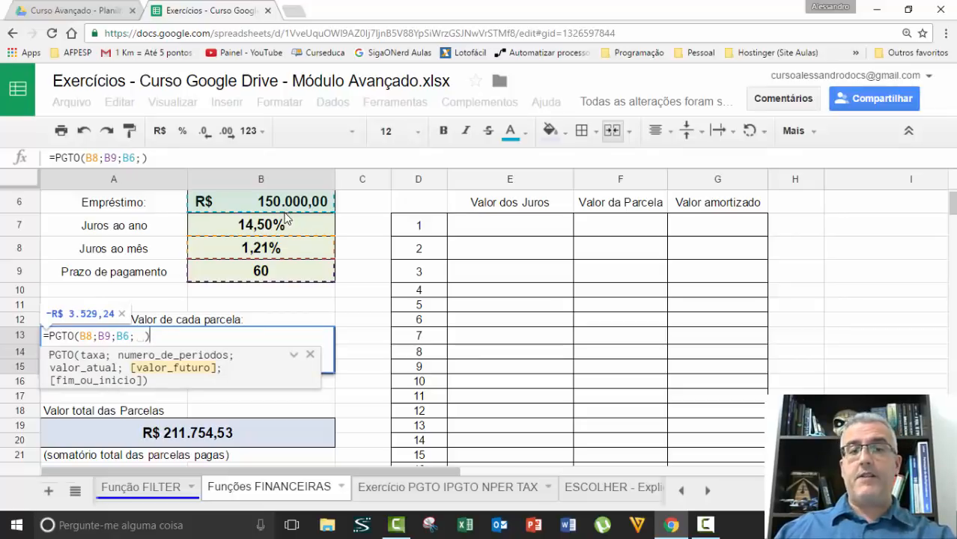
pyautogui.press('Left')
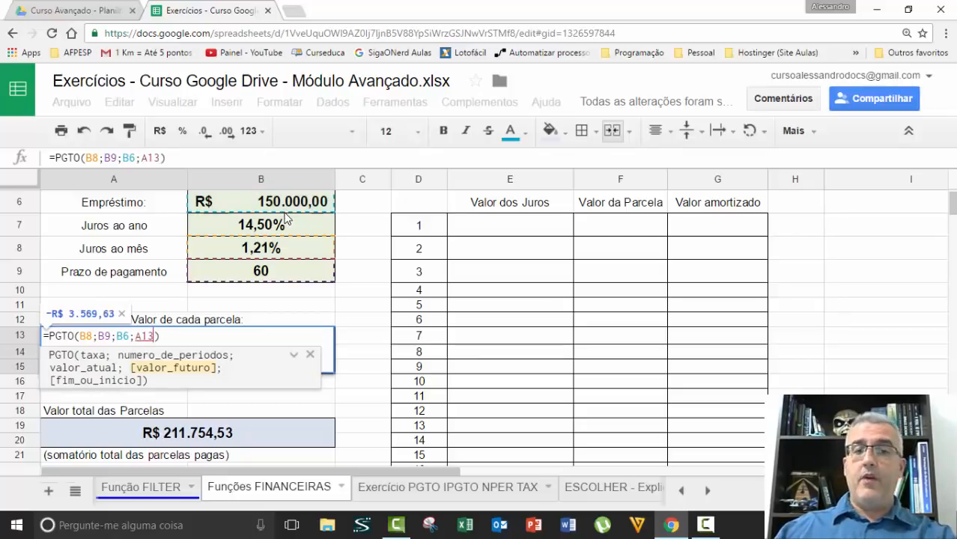
pyautogui.press('Escape')
pyautogui.press('BackSpace')
pyautogui.press('BackSpace')
pyautogui.press('BackSpace')
pyautogui.write('30000')
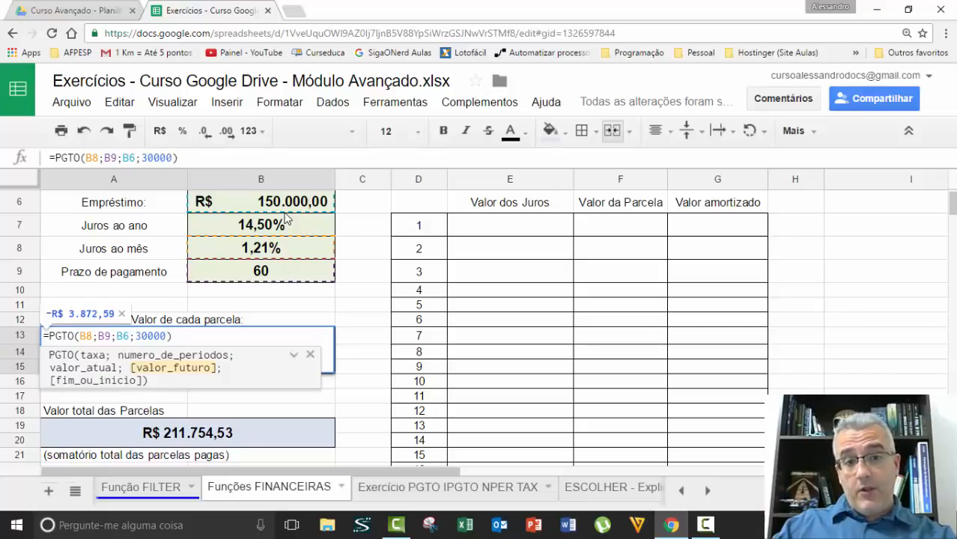
pyautogui.press('Return')
pyautogui.press('Up')
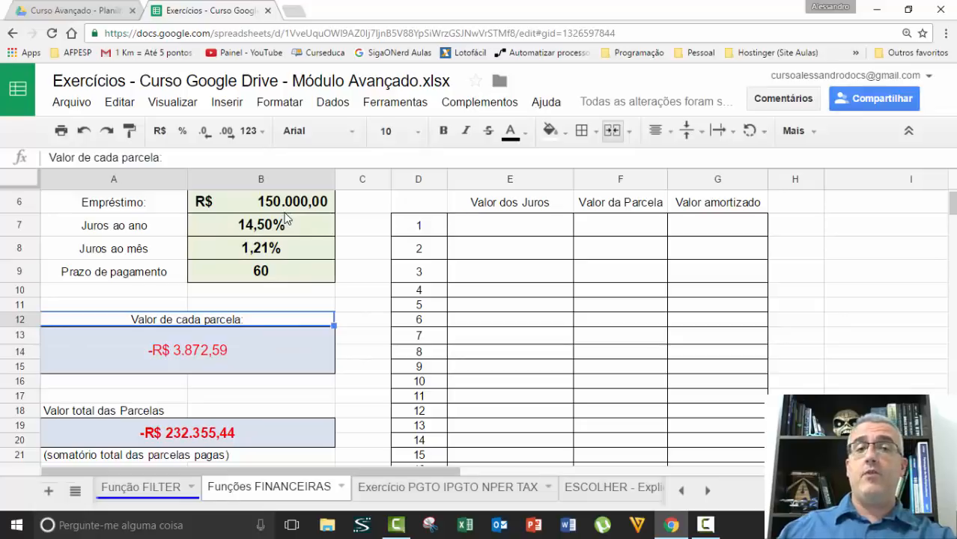
pyautogui.hotkey('ctrl', 'z')
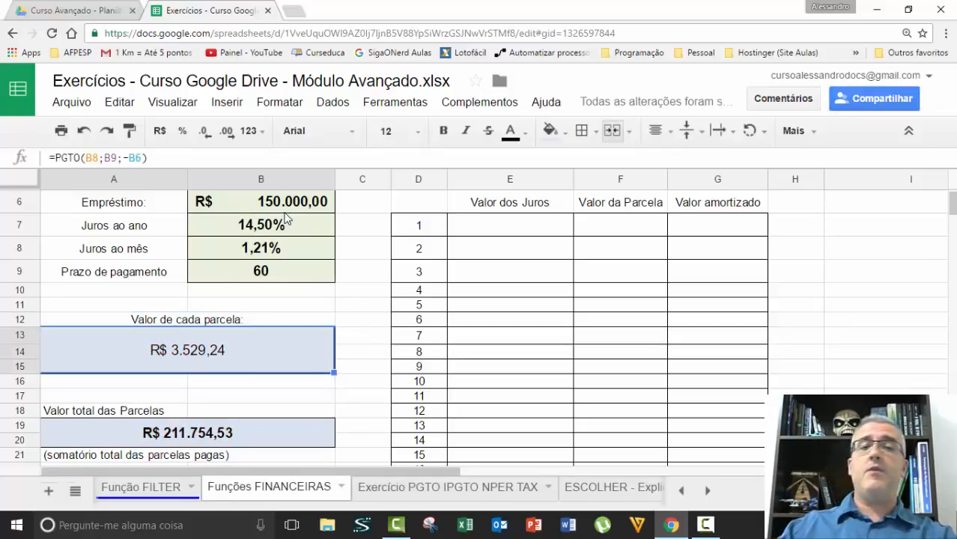
# - Switch to full screen and add -30000 as the future value in A13, giving =PGTO(B8;B9;-B6;-30000)
pyautogui.press('F2')
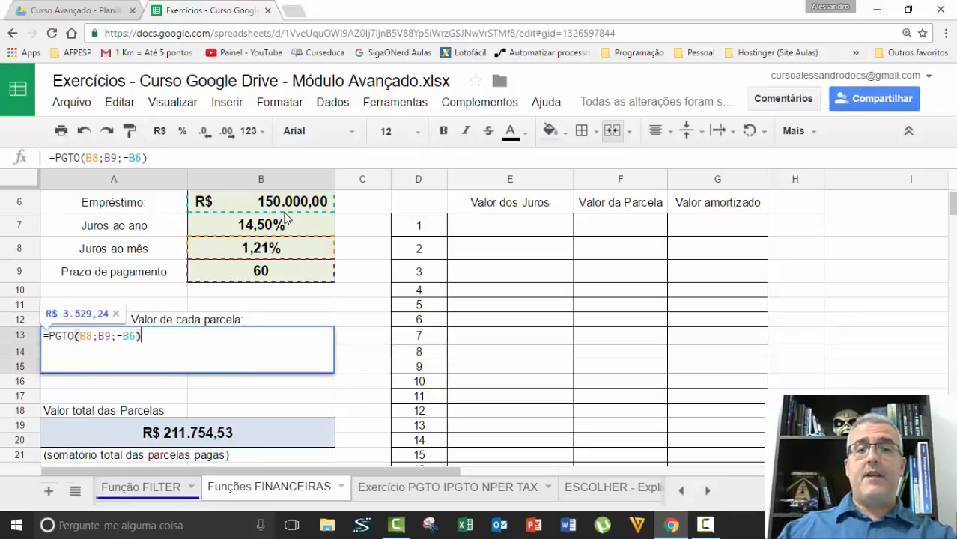
pyautogui.press('F11')
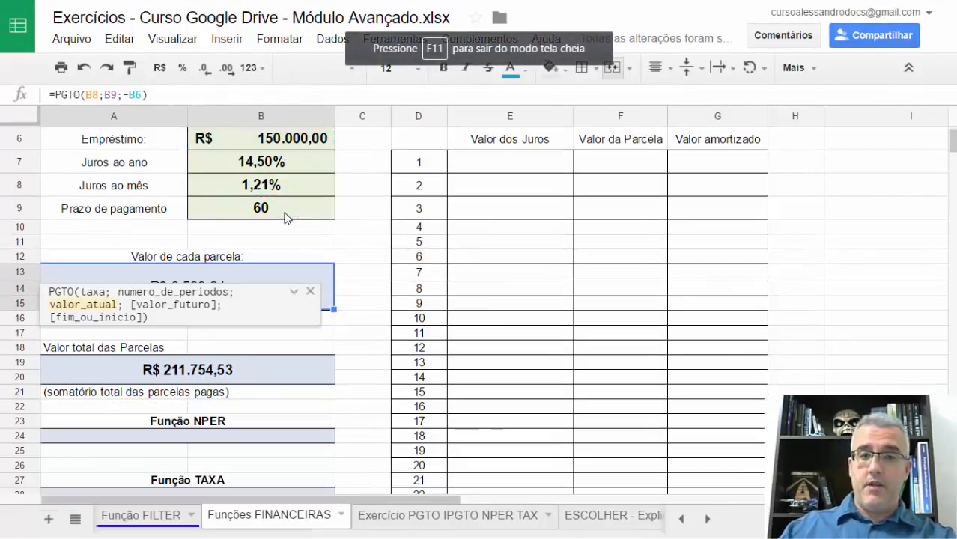
pyautogui.press('Escape')
pyautogui.press('F2')
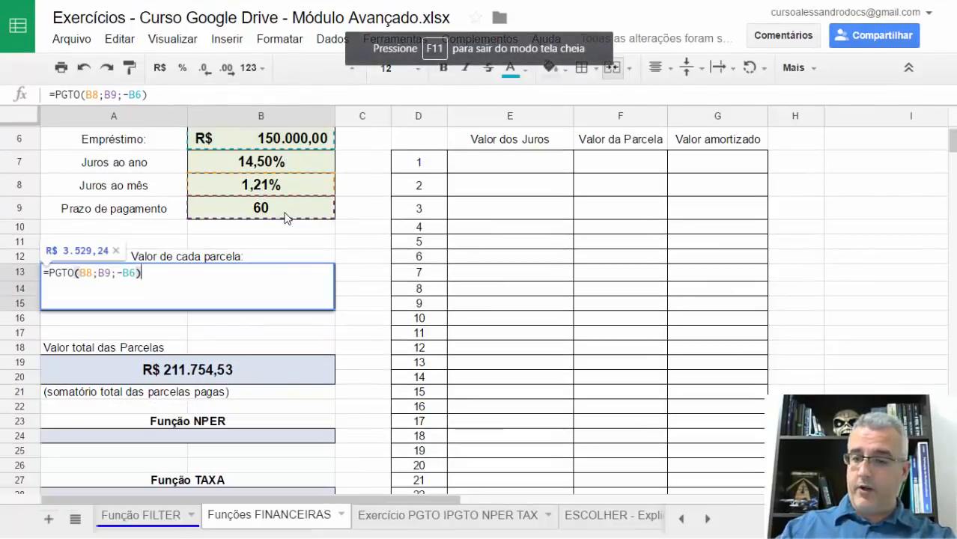
pyautogui.press('BackSpace')
pyautogui.write(';-300')
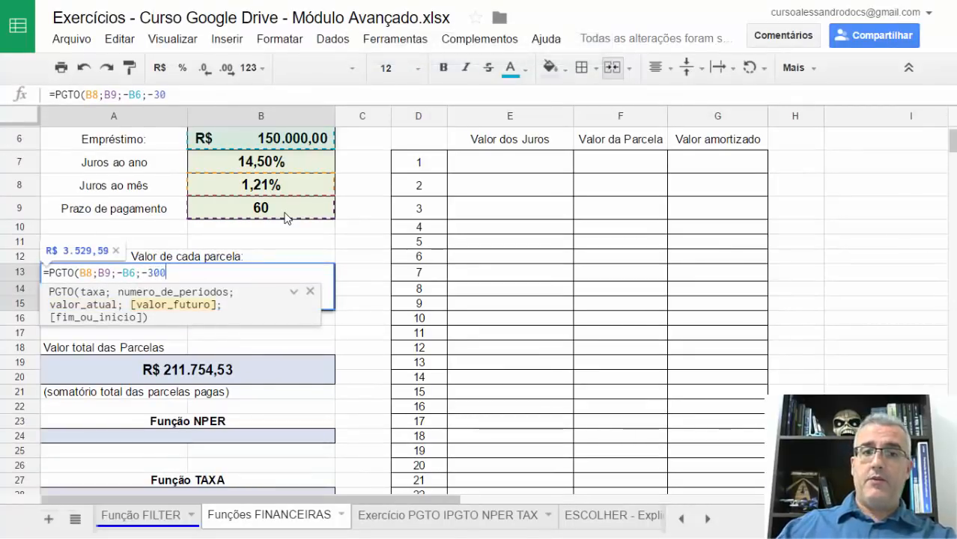
pyautogui.write('00')
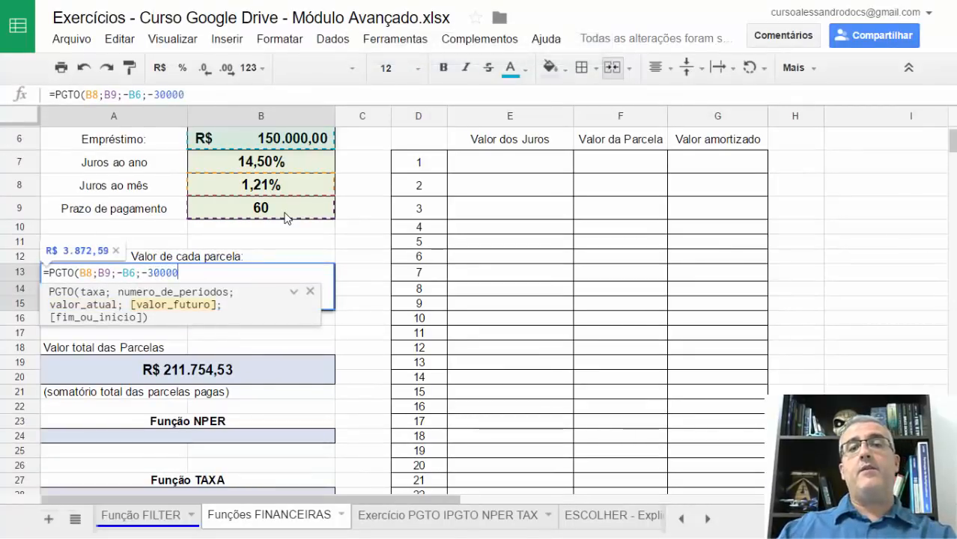
pyautogui.hotkey('shift', 'Return')
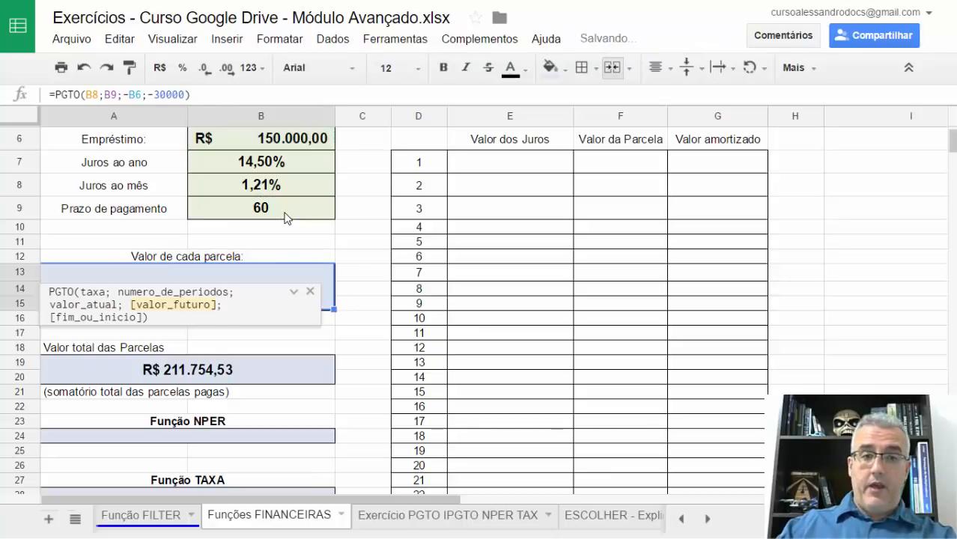
pyautogui.press('Down')
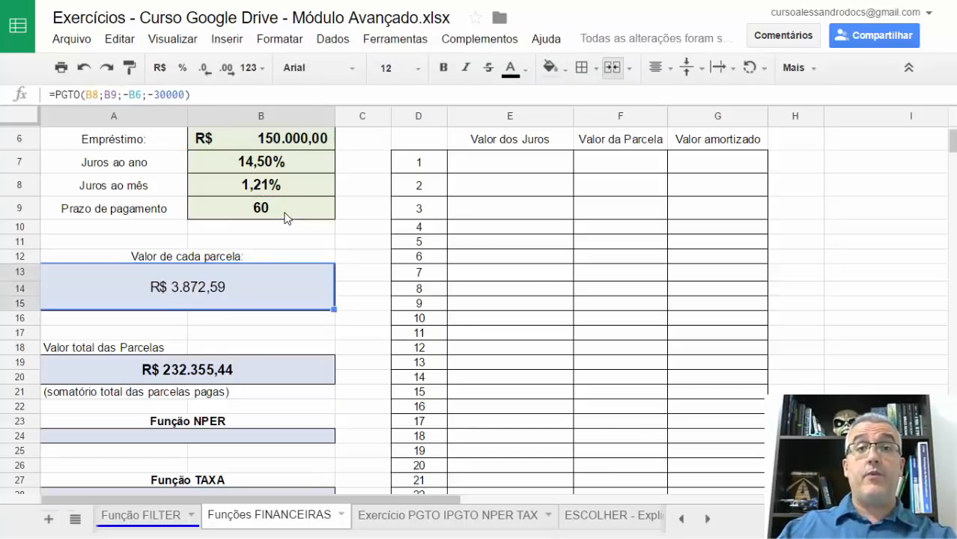
# - Record the installment 3872,59 as a plain value in A16 for comparison
pyautogui.press('Return')
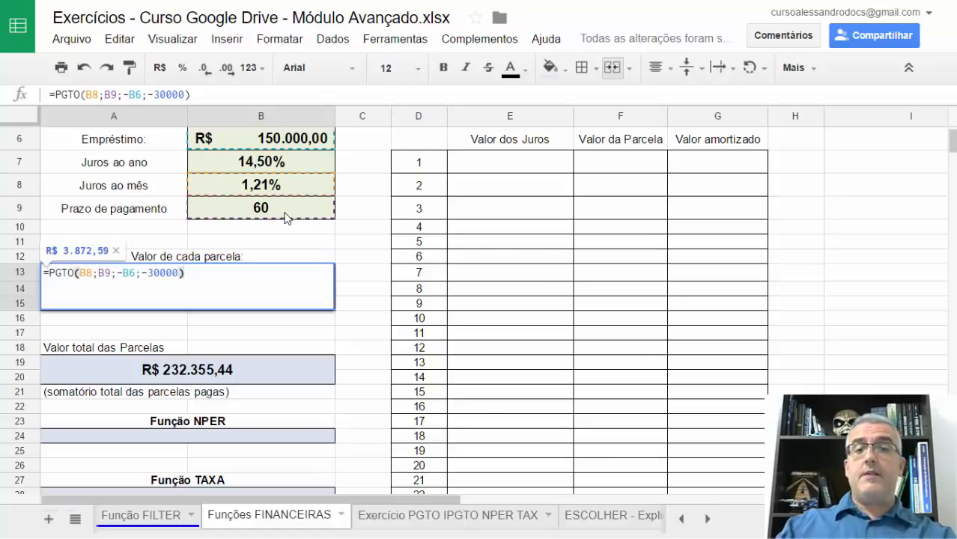
pyautogui.press('Escape')
pyautogui.press('Down')
pyautogui.write('3872,59')
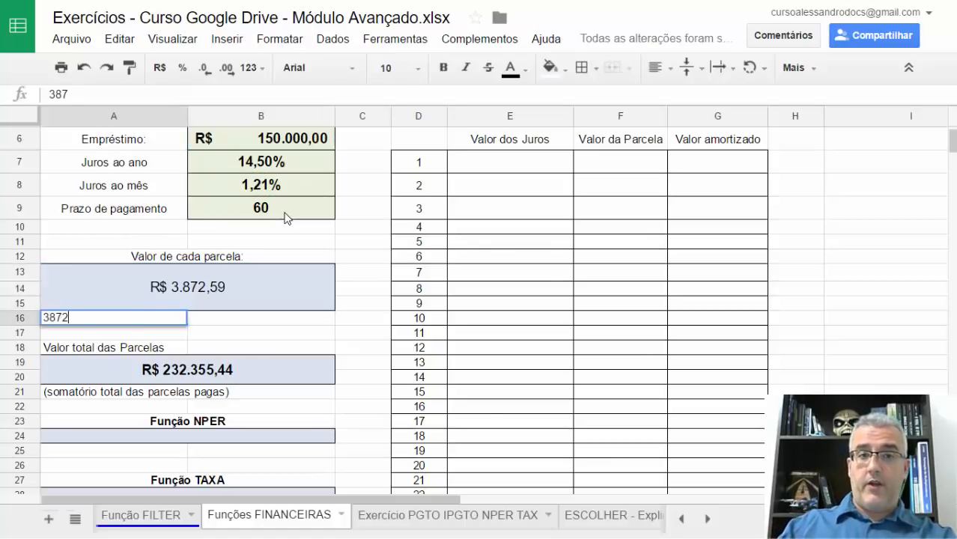
pyautogui.press('Return')
# - Review the expanded PGTO help for the optional fim_ou_inicio argument while editing the A13 formula
pyautogui.press('Up')
pyautogui.press('Up')
pyautogui.press('Return')
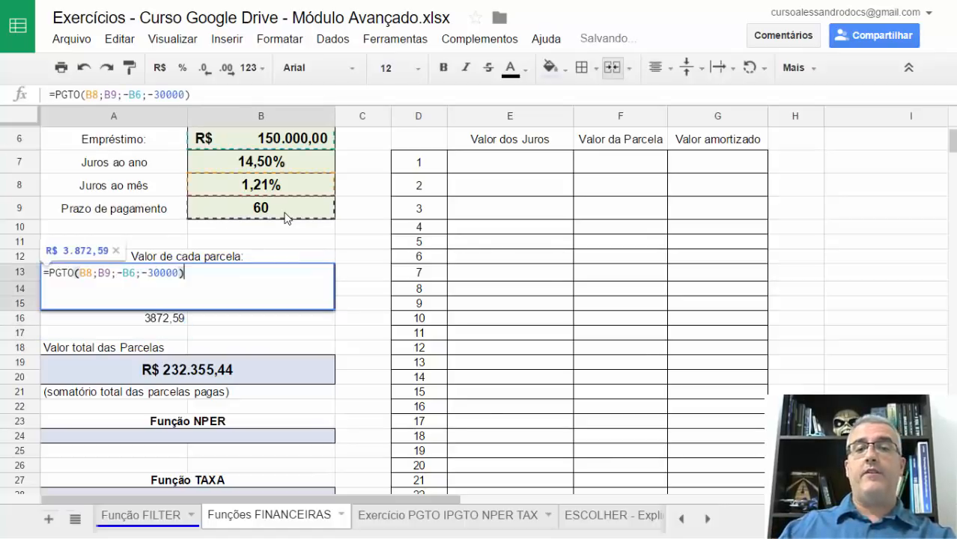
pyautogui.press('BackSpace')
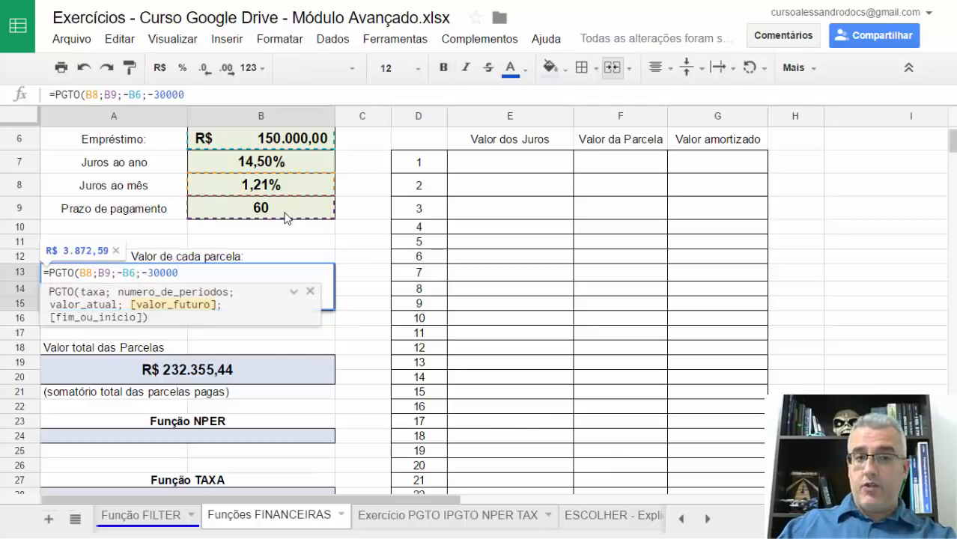
pyautogui.write(';')
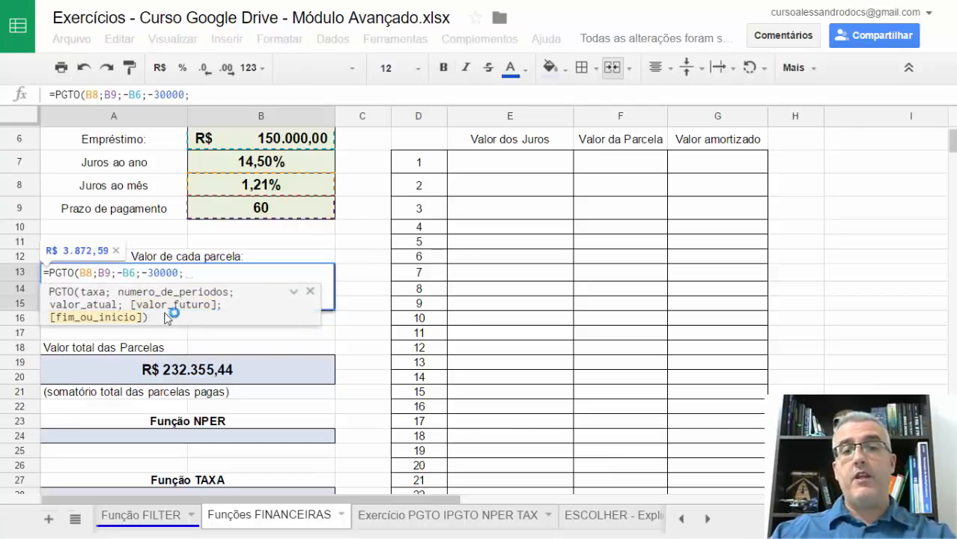
pyautogui.click(294, 291)
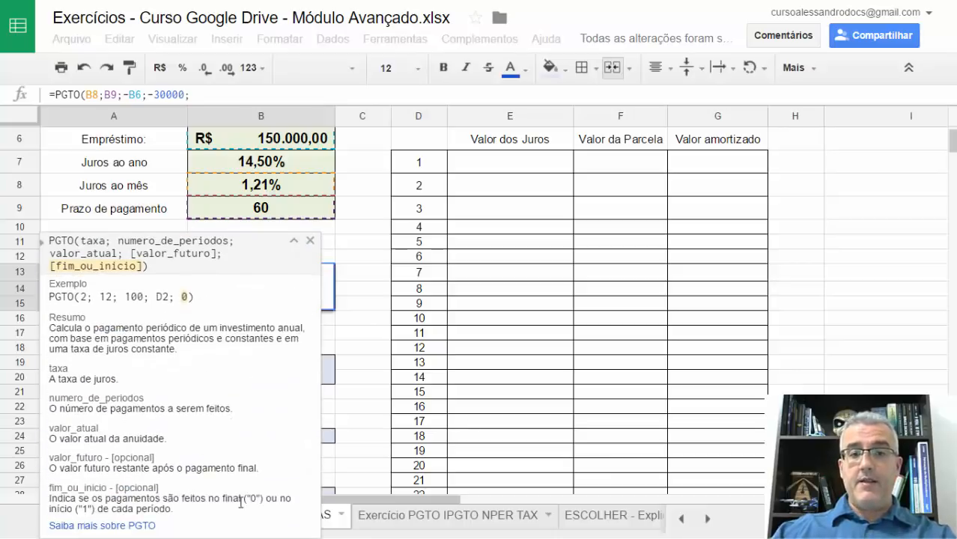
pyautogui.press('BackSpace')
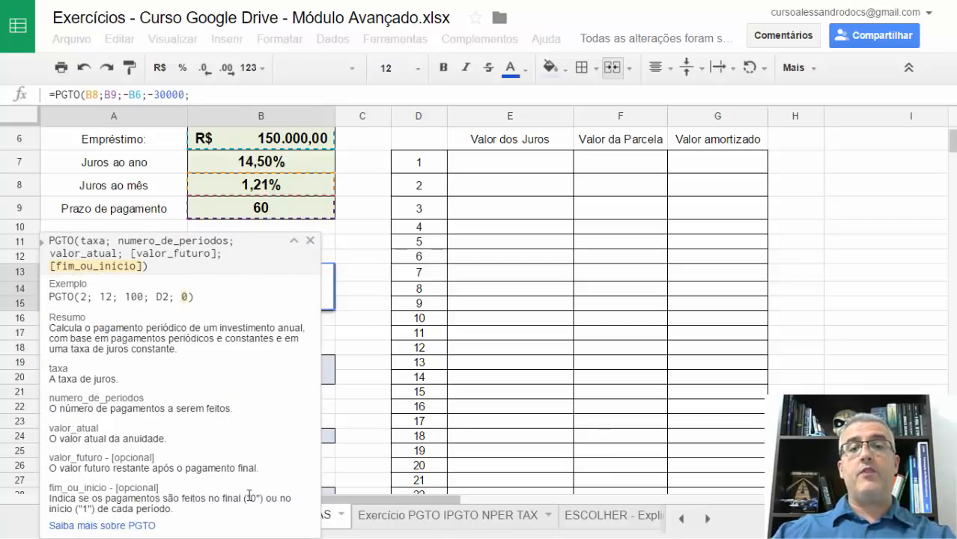
pyautogui.press('Return')
# - Add 1 as the fim_ou_inicio argument in A13, giving =PGTO(B8;B9;-B6;-30000;1)
pyautogui.doubleClick(242, 306)
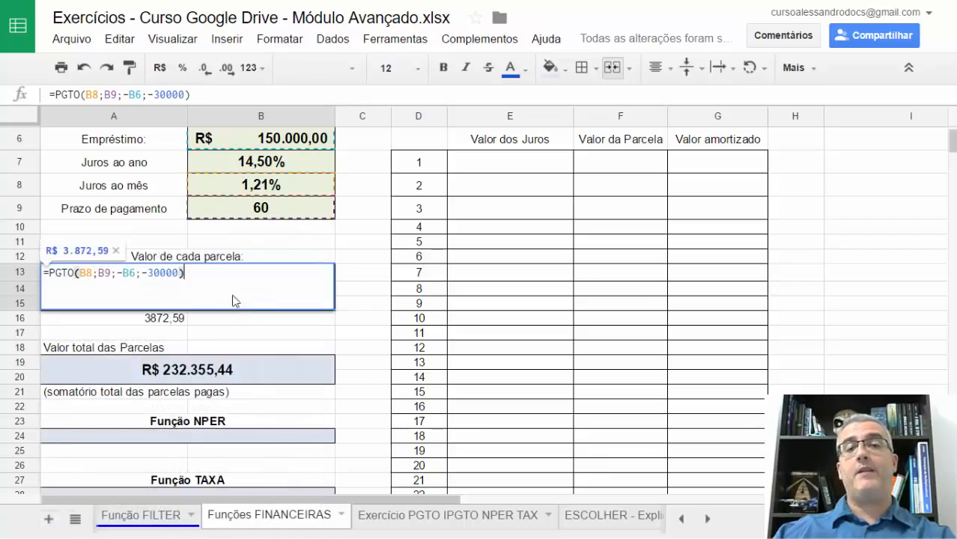
pyautogui.press('BackSpace')
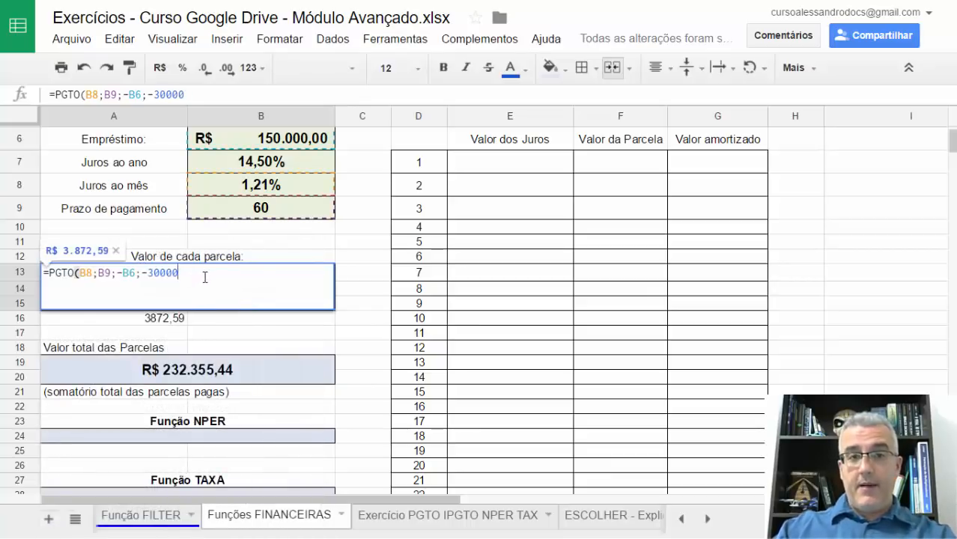
pyautogui.write(';1')
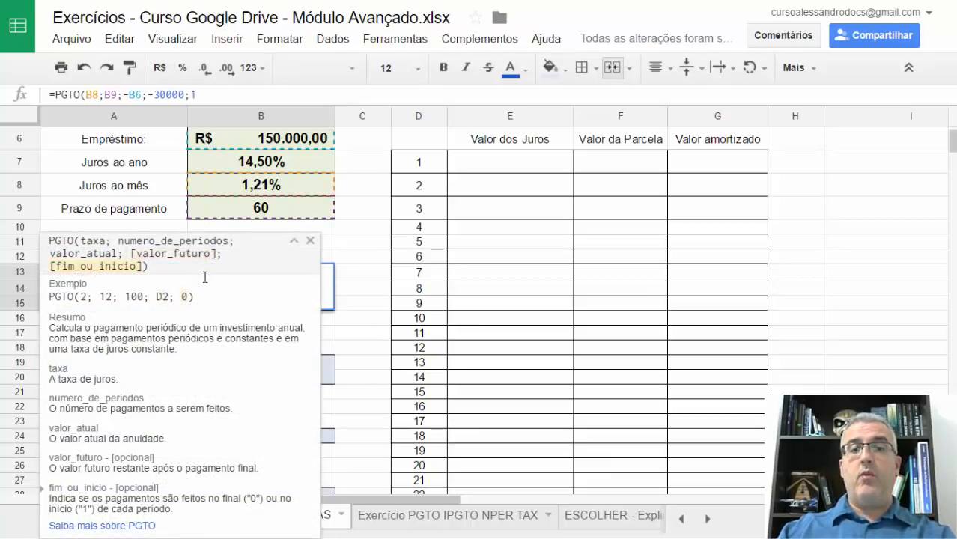
pyautogui.click(293, 240)
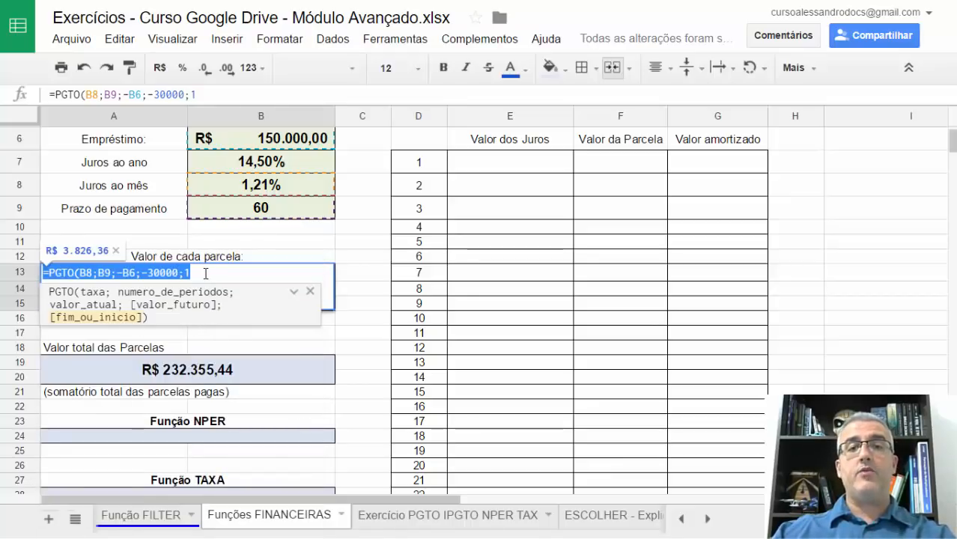
pyautogui.click(199, 273)
pyautogui.write(')')
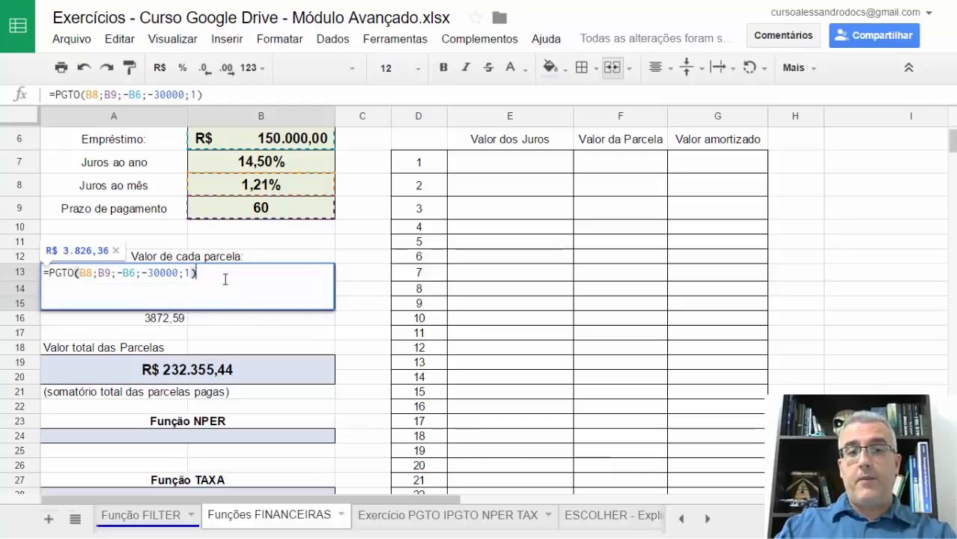
pyautogui.press('Return')
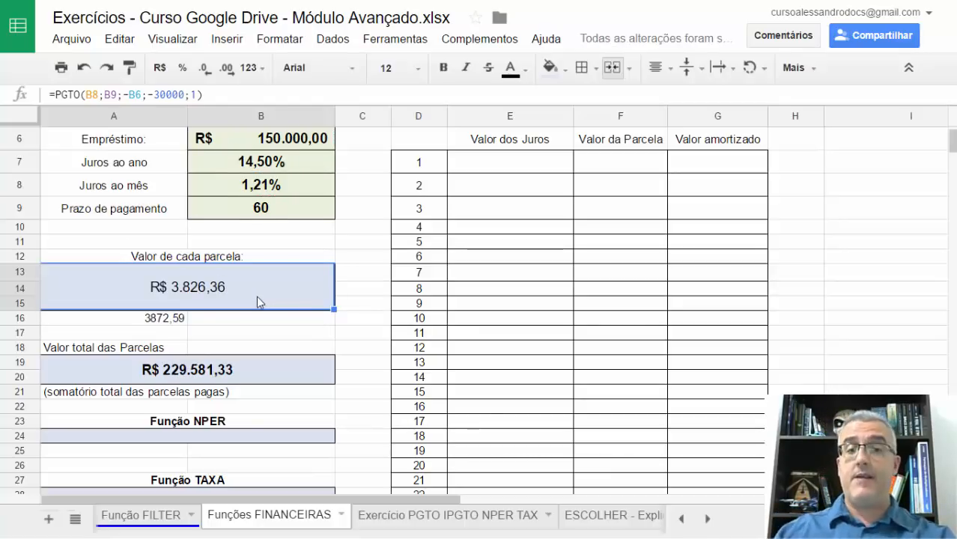
# - Record the installment 3826,36 as a plain value in B16, beside the earlier installment
pyautogui.press('Down')
pyautogui.press('Right')
pyautogui.write('3826,36')
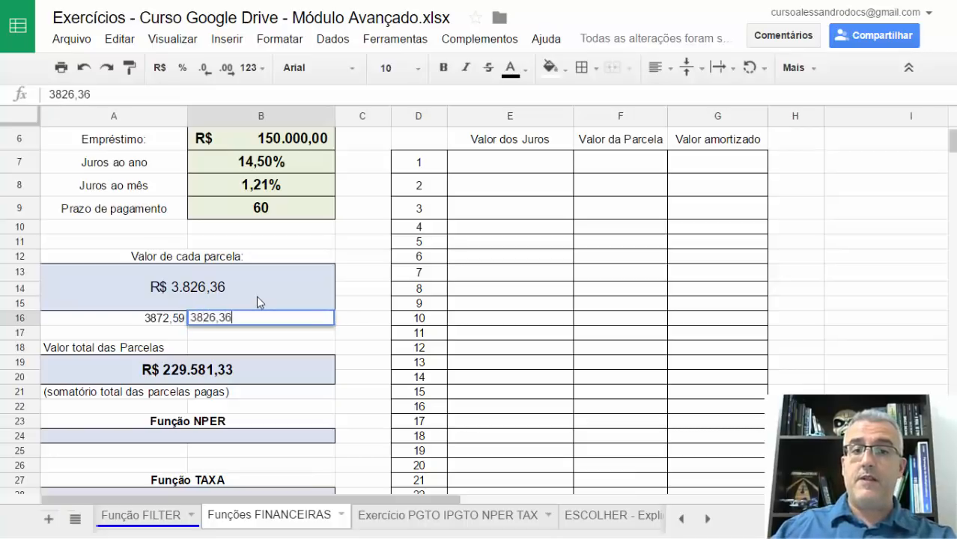
pyautogui.press('Return')
# - Calculate the difference between the two recorded installments in B17 with =A16-B16
pyautogui.write('=')
pyautogui.press('Up')
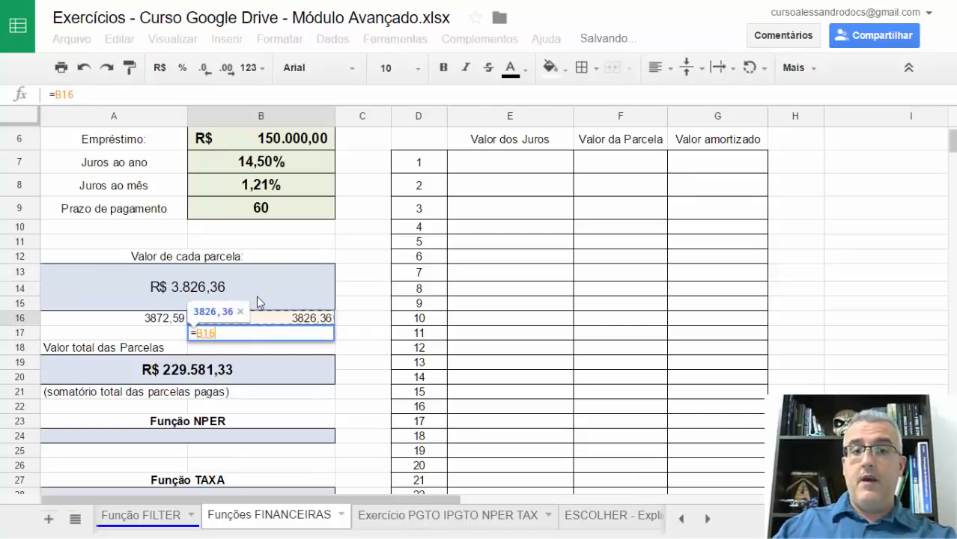
pyautogui.press('Left')
pyautogui.write('-')
pyautogui.press('Down')
pyautogui.press('Up')
pyautogui.press('Up')
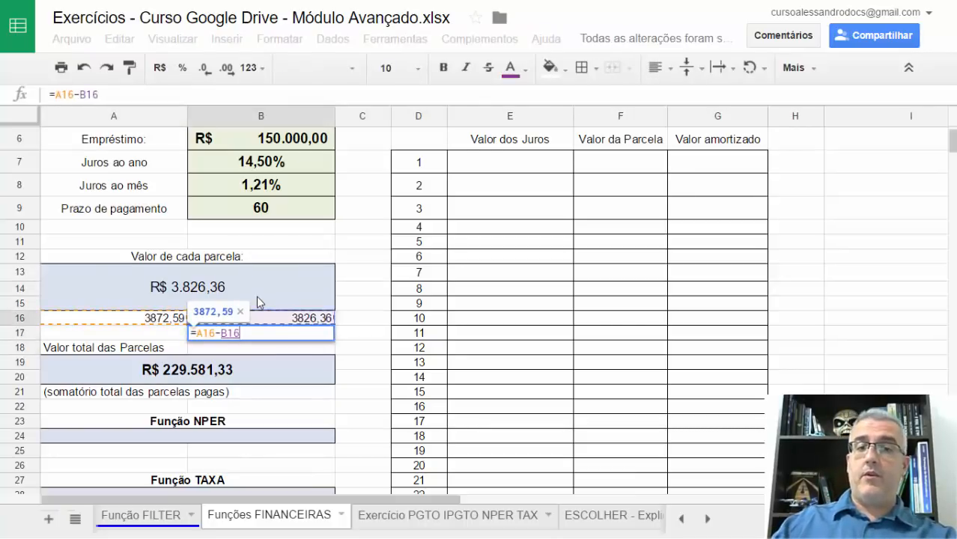
pyautogui.press('Return')
pyautogui.press('Up')
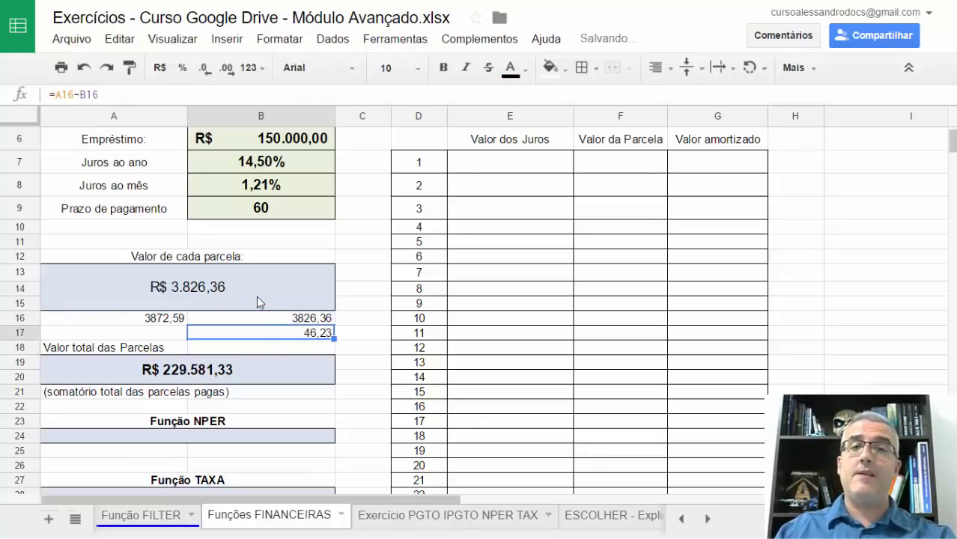
# - Clear the difference in B17 and the two comparison installments in A16 and B16
pyautogui.press('Delete')
pyautogui.press('Left')
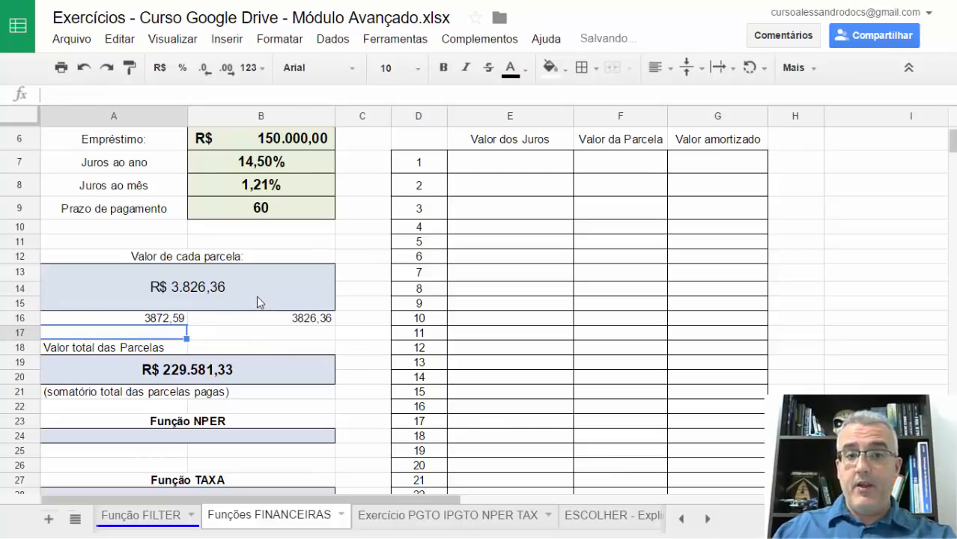
pyautogui.press('Up')
pyautogui.press('Delete')
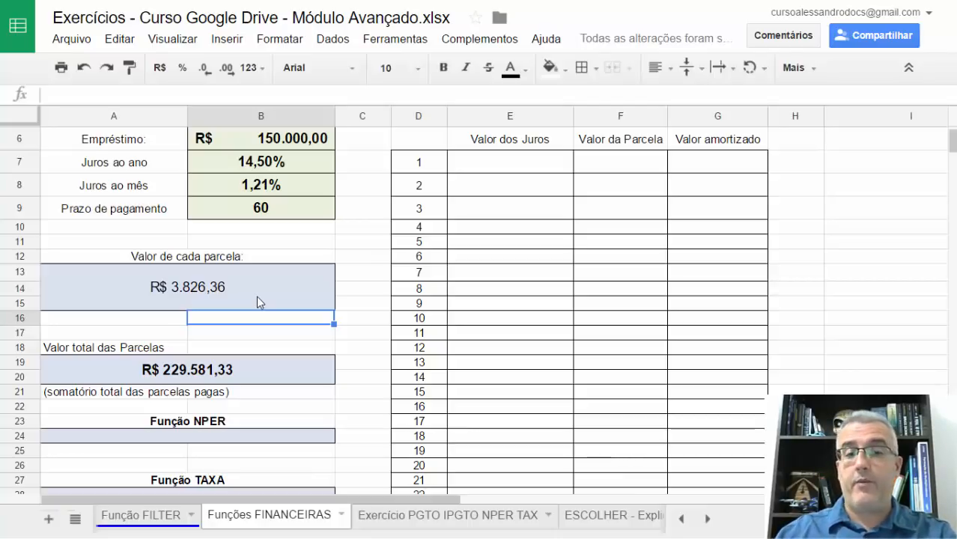
# - Start an NPER formula in A24 under Função NPER, using monthly rate B8 and -A13 as the payment value
pyautogui.press('Down')
pyautogui.press('Down')
pyautogui.press('Down')
pyautogui.press('Down')
pyautogui.press('Down')
pyautogui.press('Down')
pyautogui.press('Down')
pyautogui.press('Down')
pyautogui.press('Down')
pyautogui.press('Down')
pyautogui.press('Down')
pyautogui.press('Down')
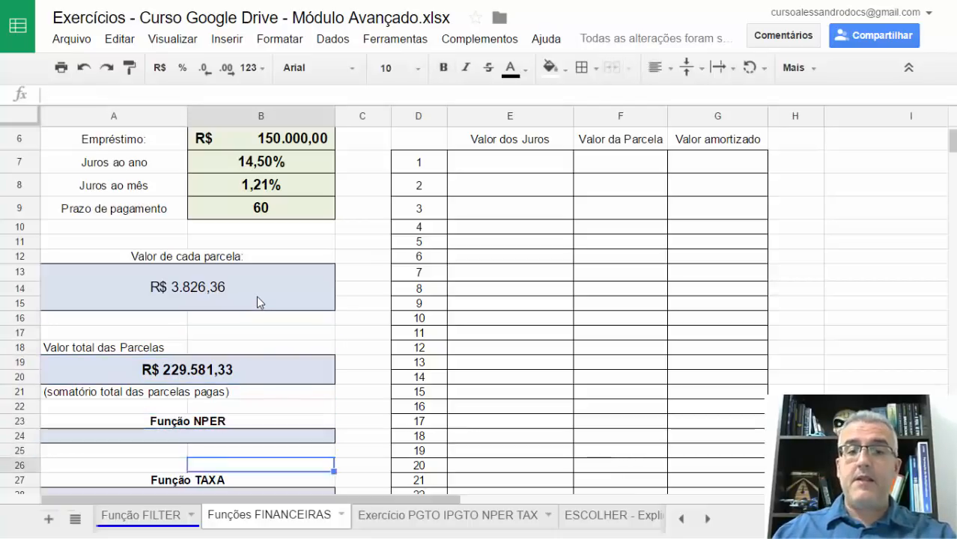
pyautogui.press('Down')
pyautogui.press('Down')
pyautogui.press('Down')
pyautogui.press('Down')
pyautogui.press('Down')
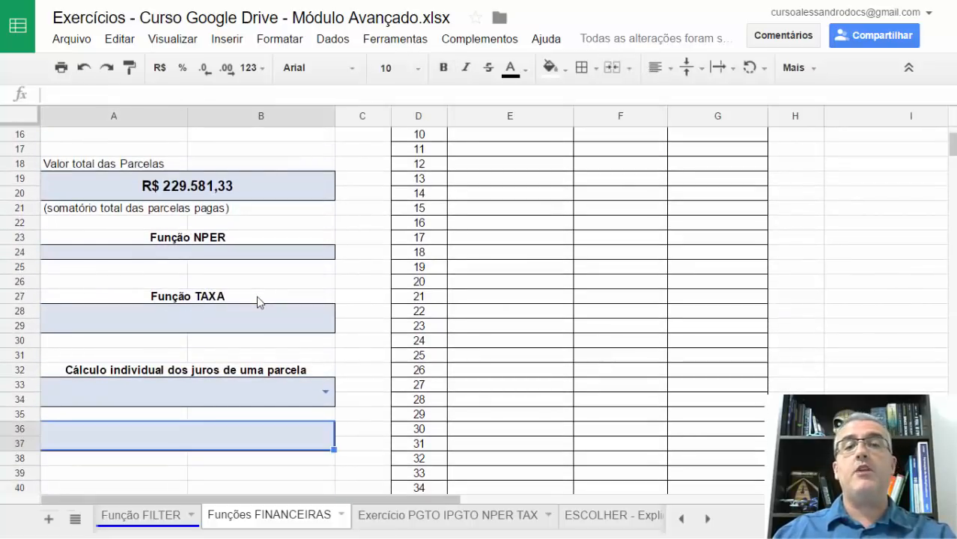
pyautogui.click(177, 251)
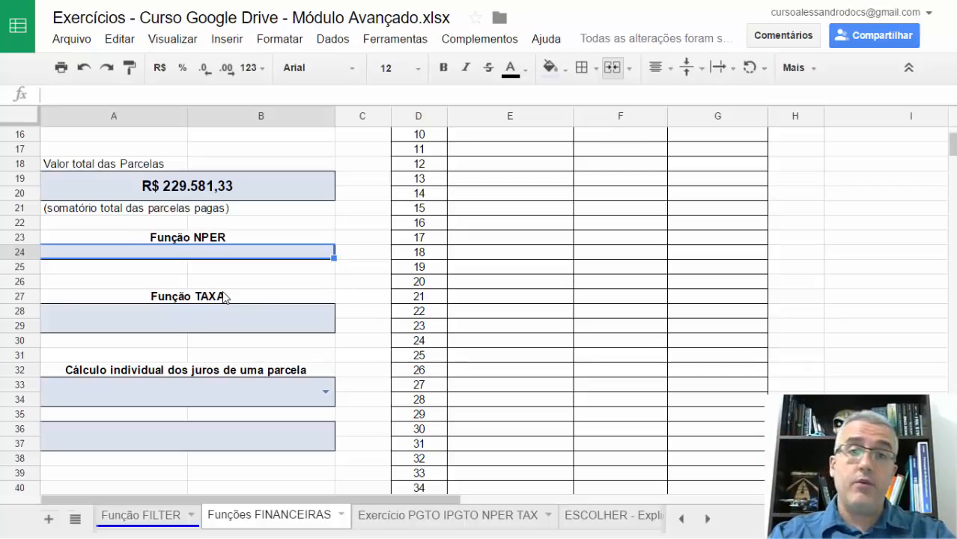
pyautogui.write('=')
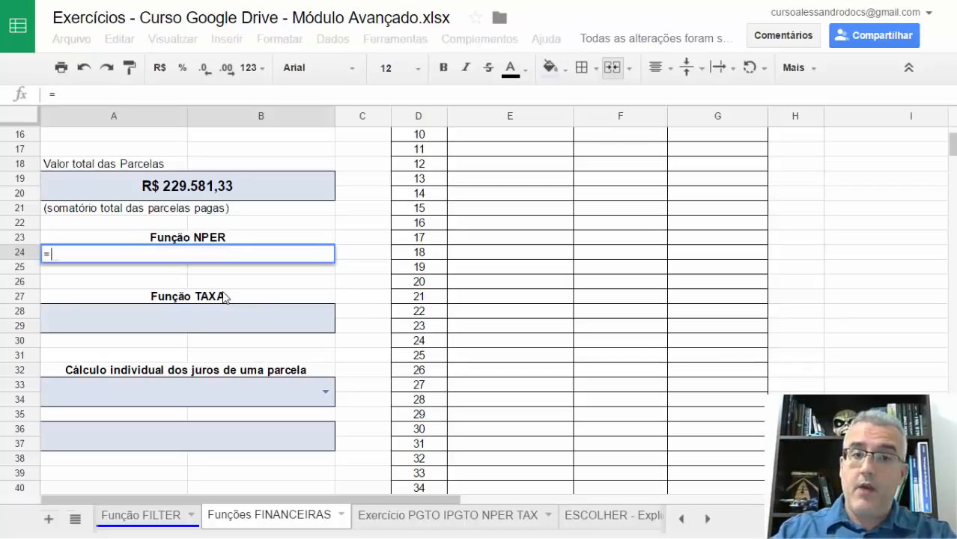
pyautogui.write('NPER(')
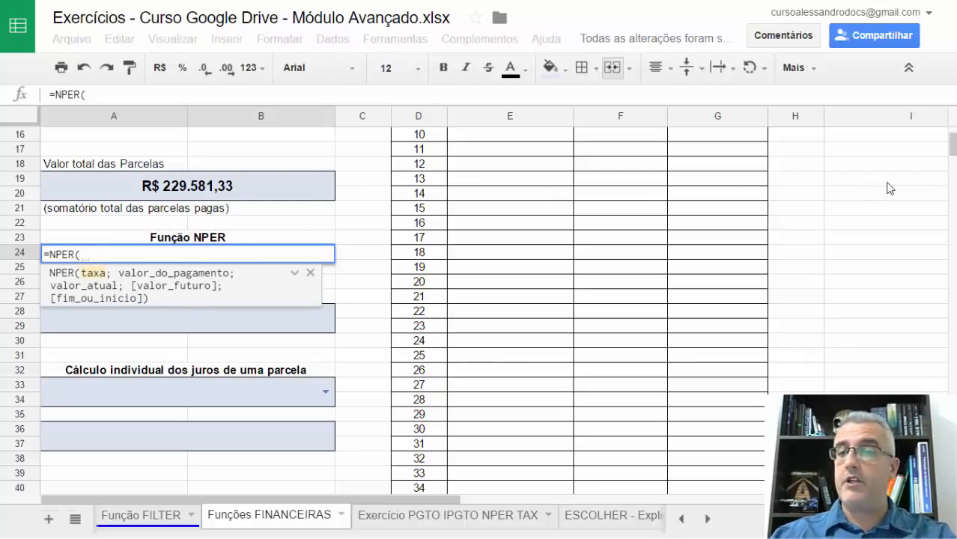
pyautogui.moveTo(952, 153); pyautogui.dragTo(952, 141)
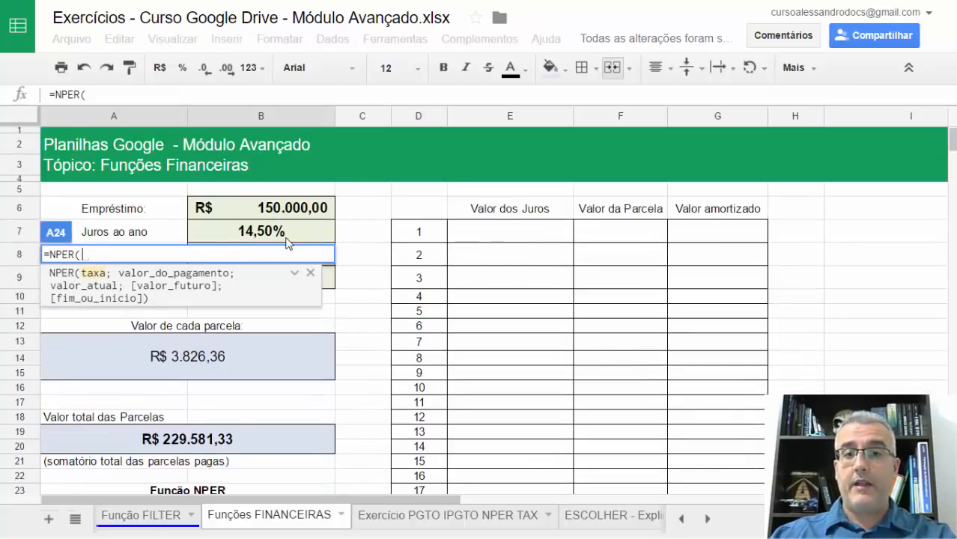
pyautogui.click(285, 241)
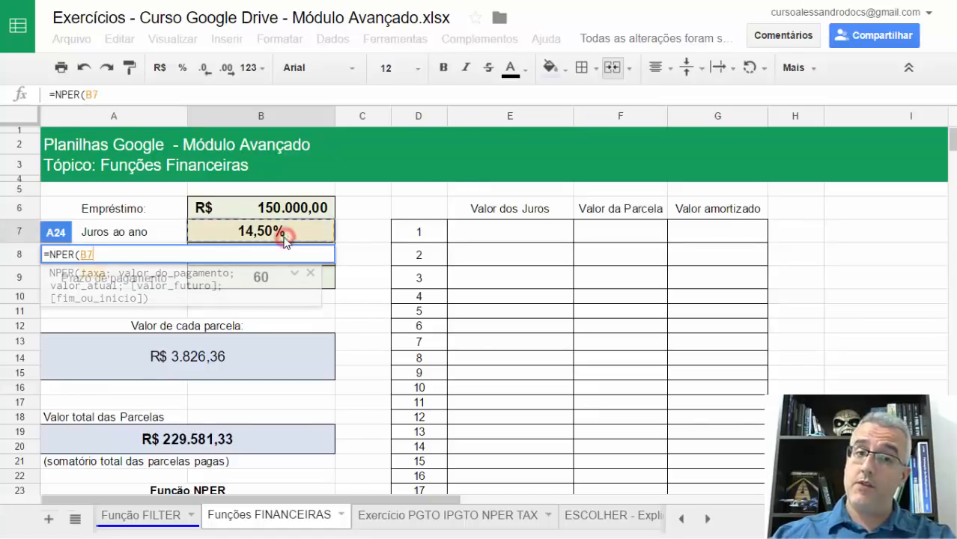
pyautogui.press('Down')
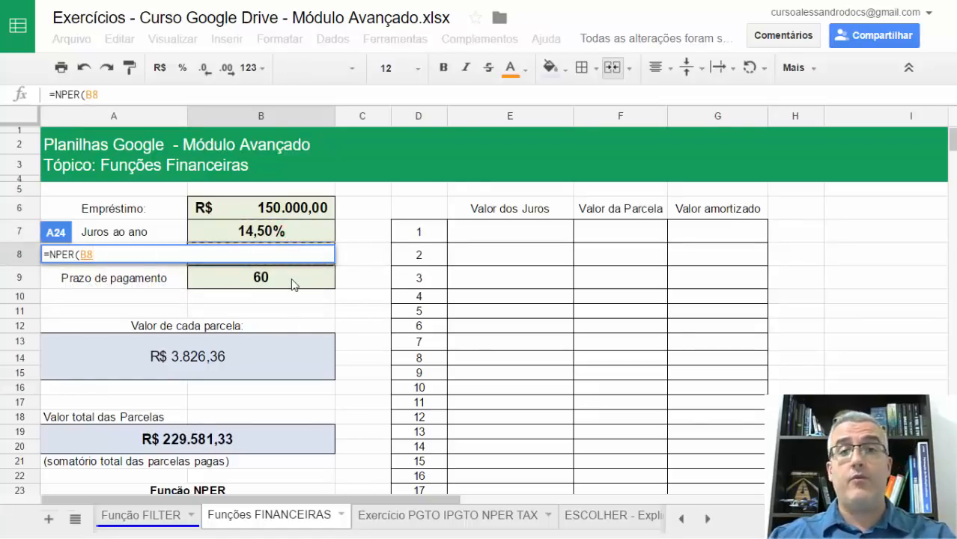
pyautogui.write(';')
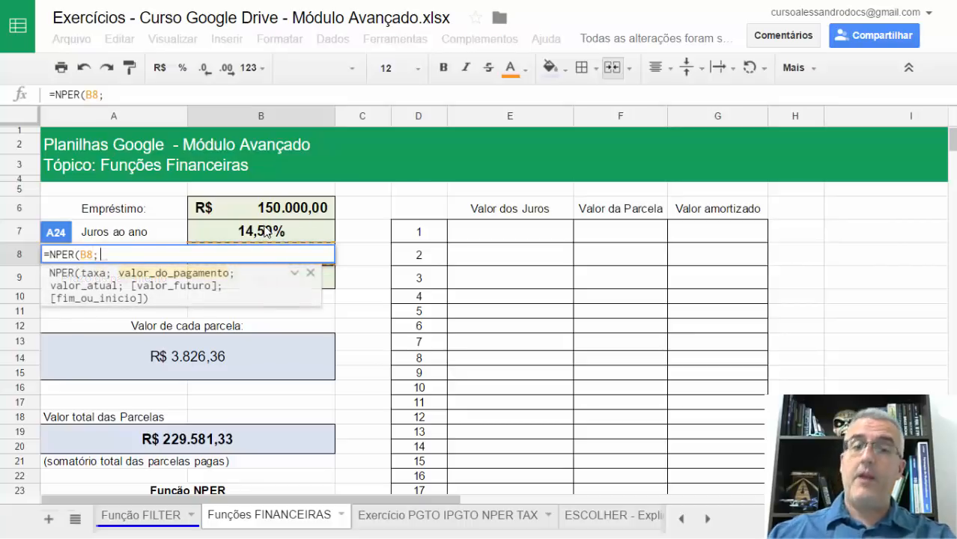
pyautogui.scroll(-1, 377, 258)
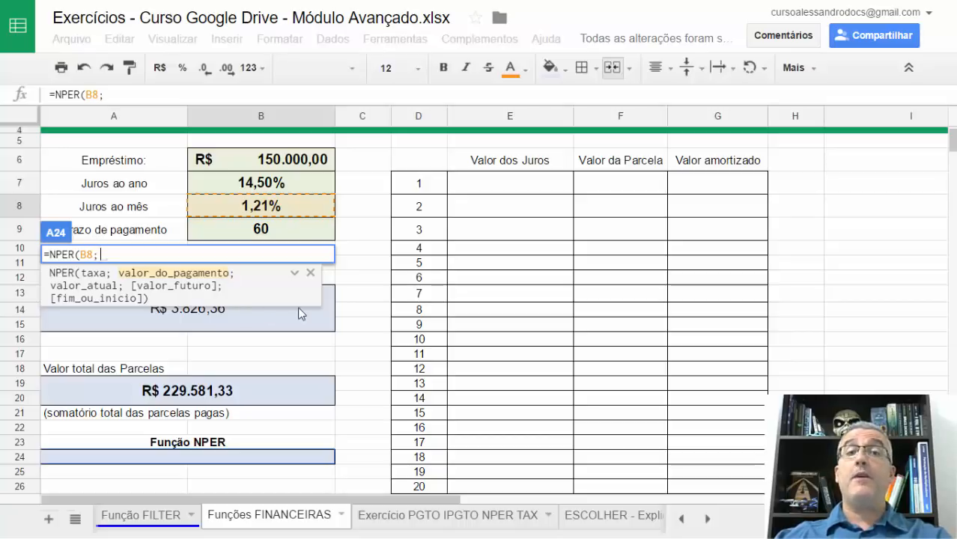
pyautogui.write('-')
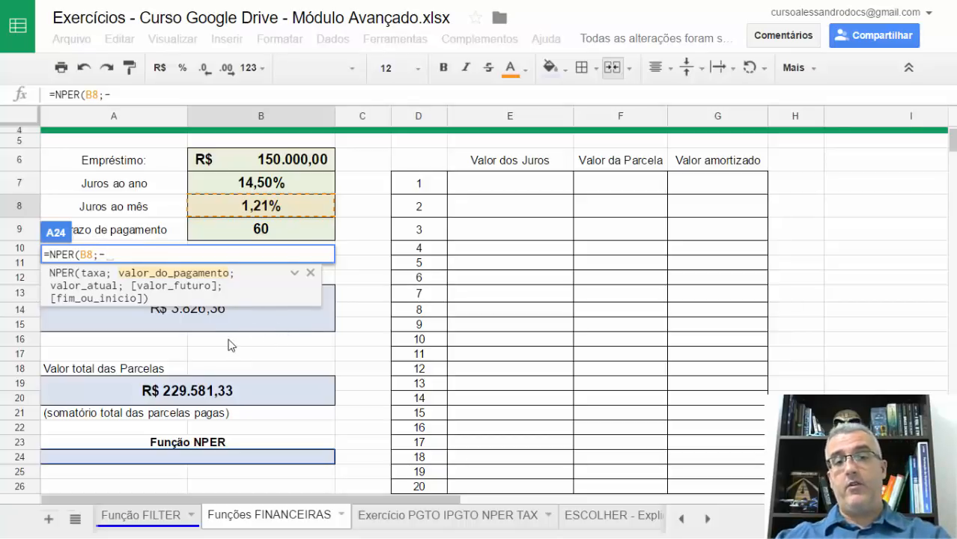
pyautogui.click(209, 318)
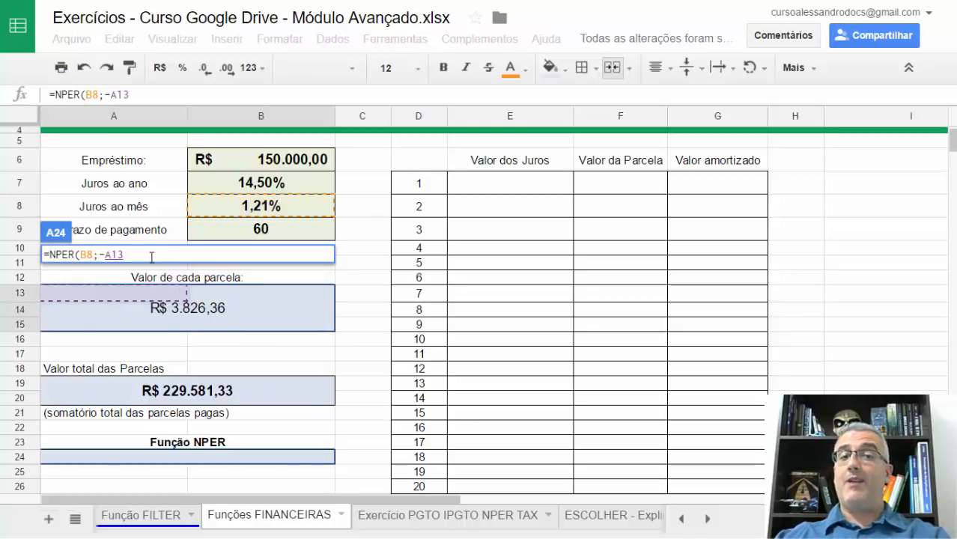
pyautogui.write(';')
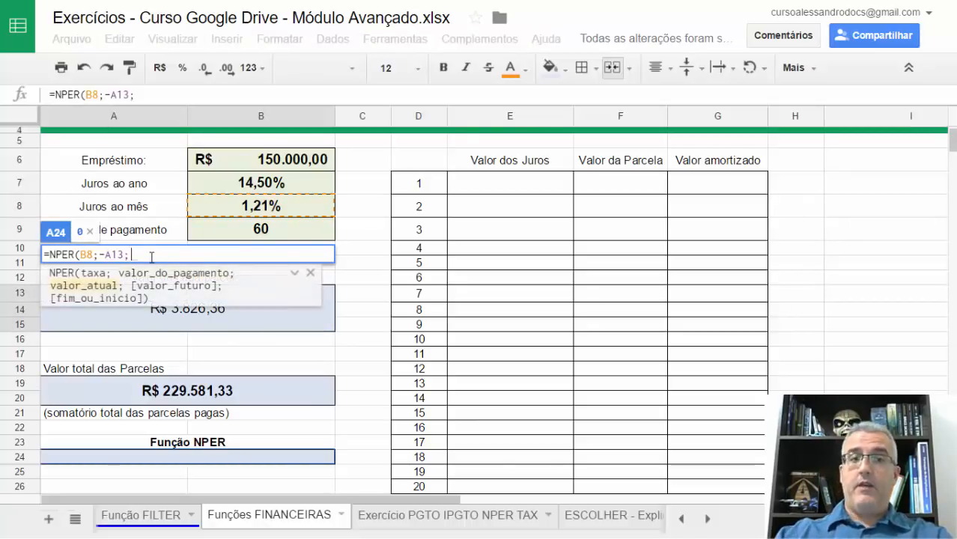
# - Try extending the NPER formula to =NPER(B8;-A13;B6;-30000;1, then abandon the entry in A24
pyautogui.moveTo(119, 273); pyautogui.dragTo(229, 268)
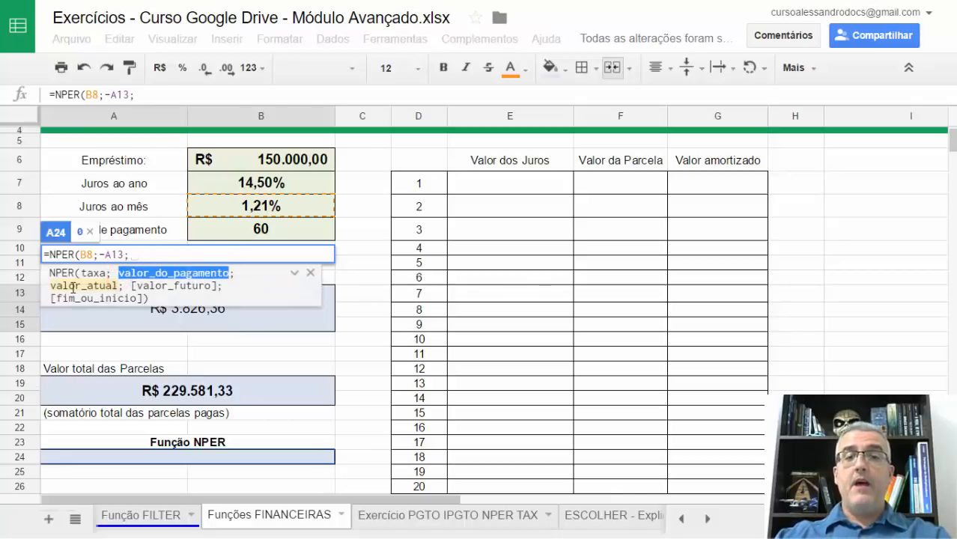
pyautogui.click(137, 252)
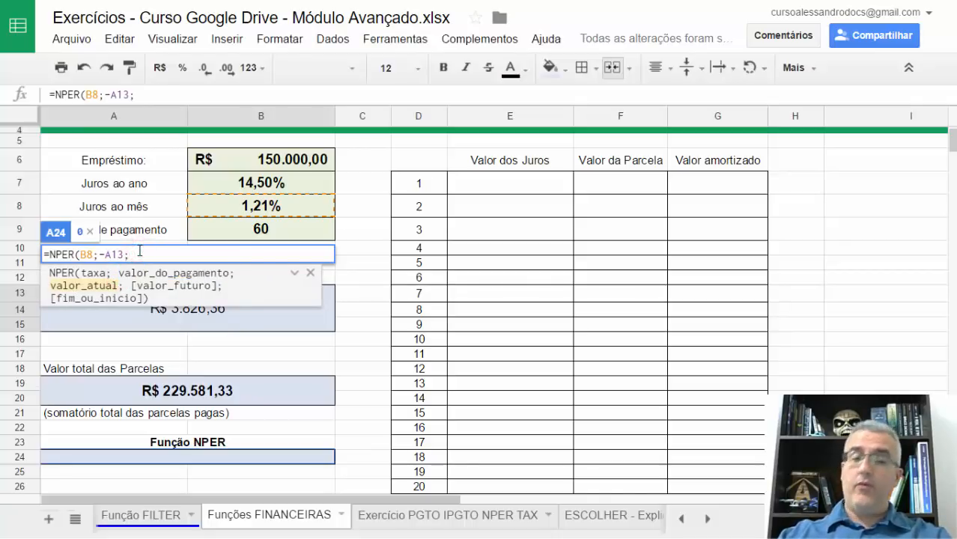
pyautogui.click(307, 155)
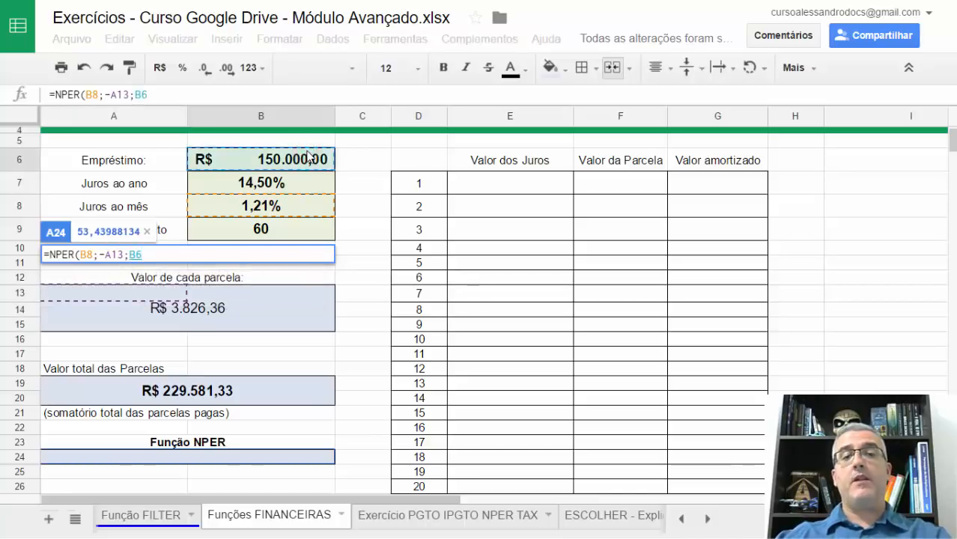
pyautogui.write(';')
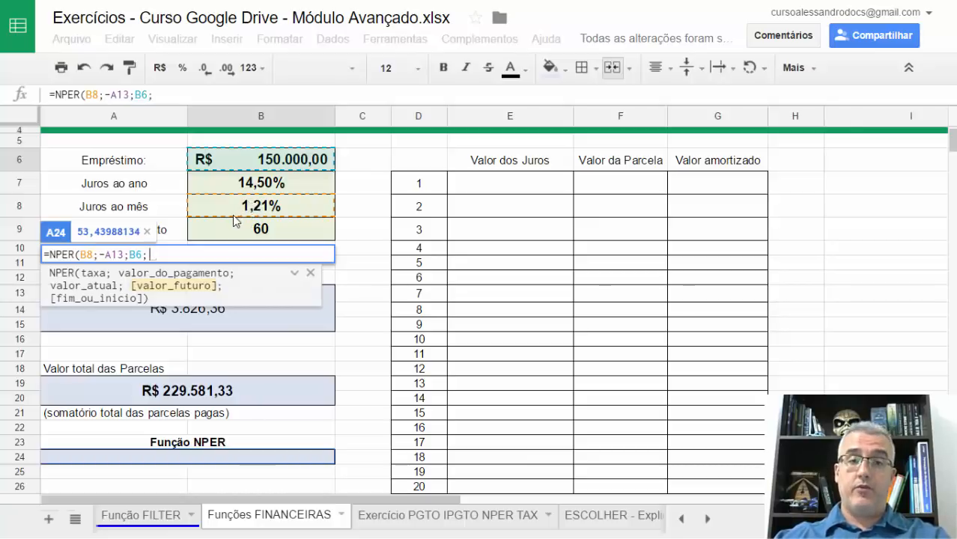
pyautogui.write('-')
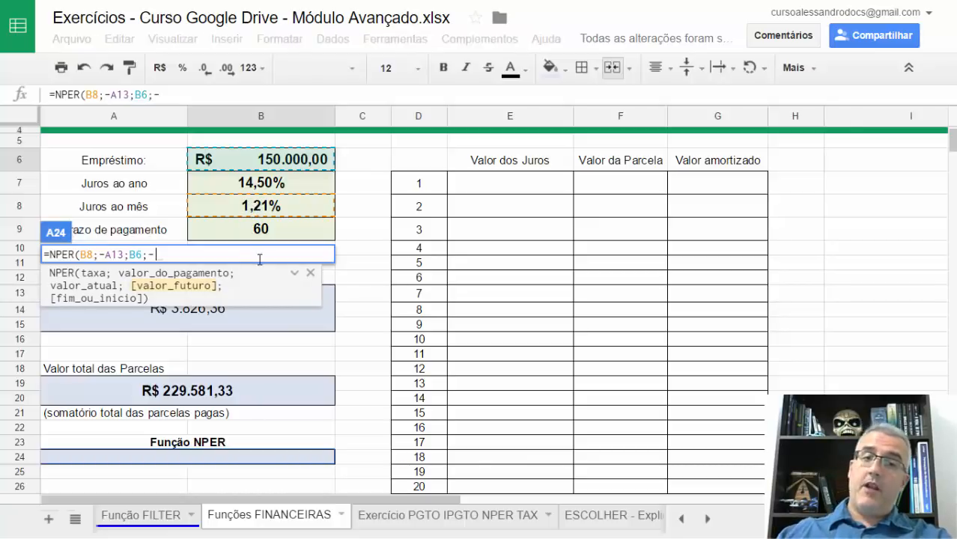
pyautogui.write('30000')
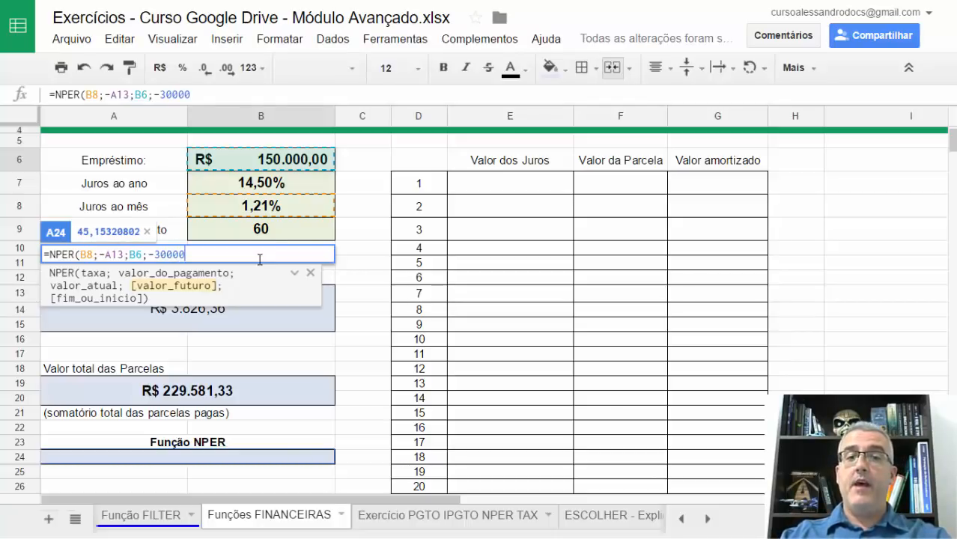
pyautogui.write(';')
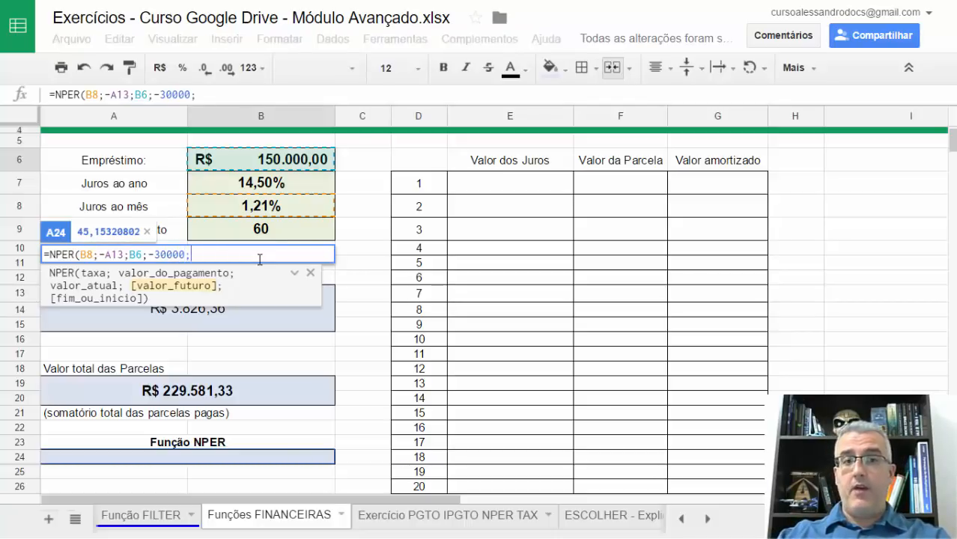
pyautogui.write('1')
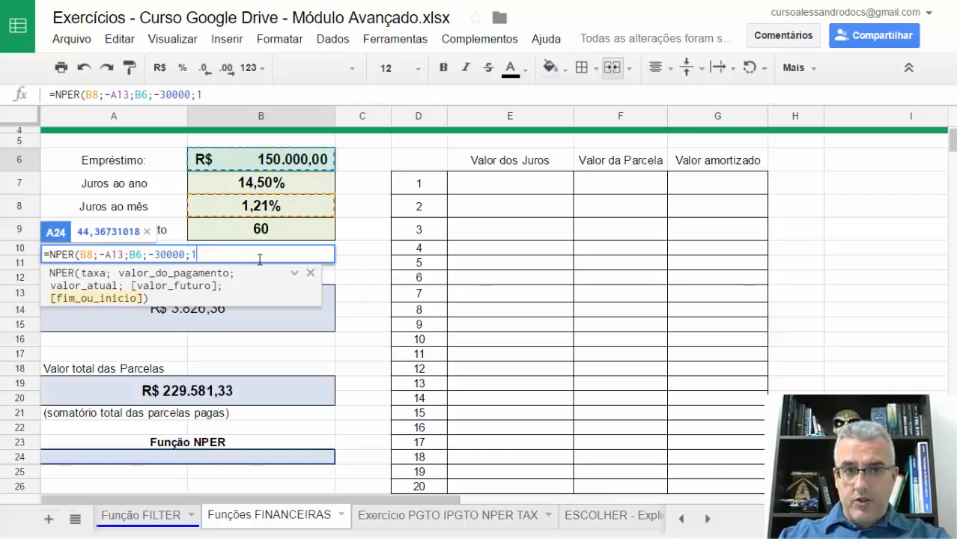
pyautogui.press('Escape')
# - Remove the future value -30000 and the fim_ou_inicio argument from the PGTO formula in A13
pyautogui.doubleClick(184, 299)
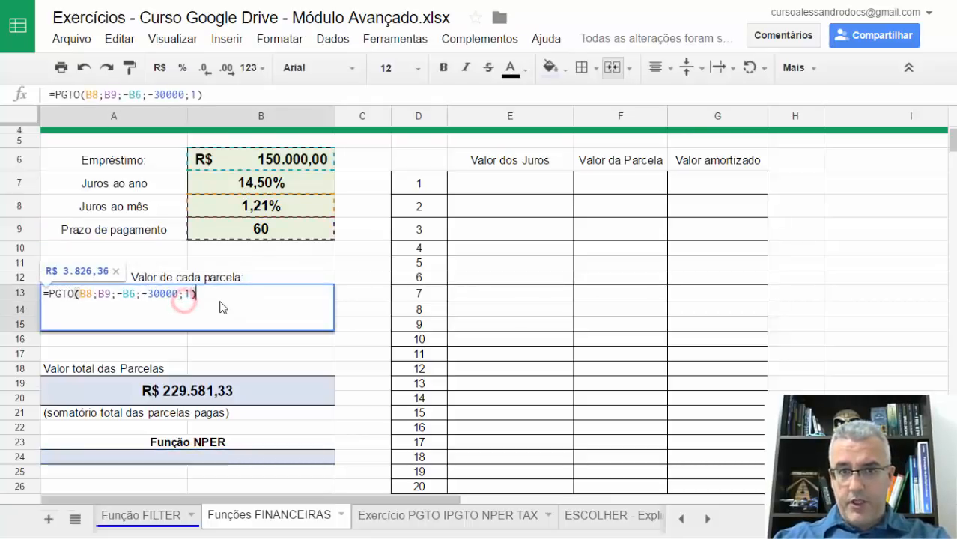
pyautogui.press('BackSpace')
pyautogui.press('BackSpace')
pyautogui.press('BackSpace')
pyautogui.press('BackSpace')
pyautogui.press('BackSpace')
pyautogui.press('BackSpace')
pyautogui.press('BackSpace')
pyautogui.press('BackSpace')
pyautogui.press('BackSpace')
pyautogui.press('BackSpace')
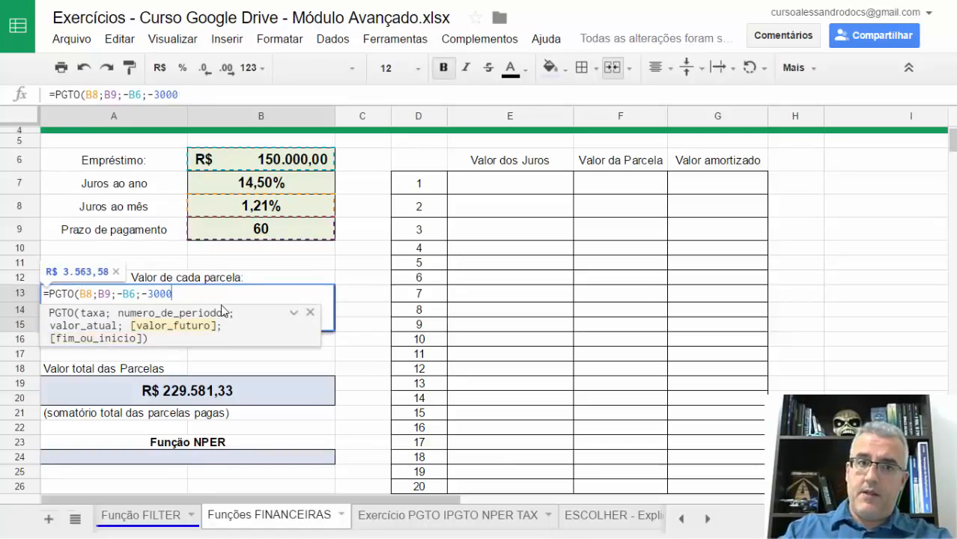
pyautogui.write(')')
# - Remove the minus sign before B6 in A13 so the formula reads =PGTO(B8;B9;B6)
pyautogui.press('Left')
pyautogui.press('Left')
pyautogui.press('Left')
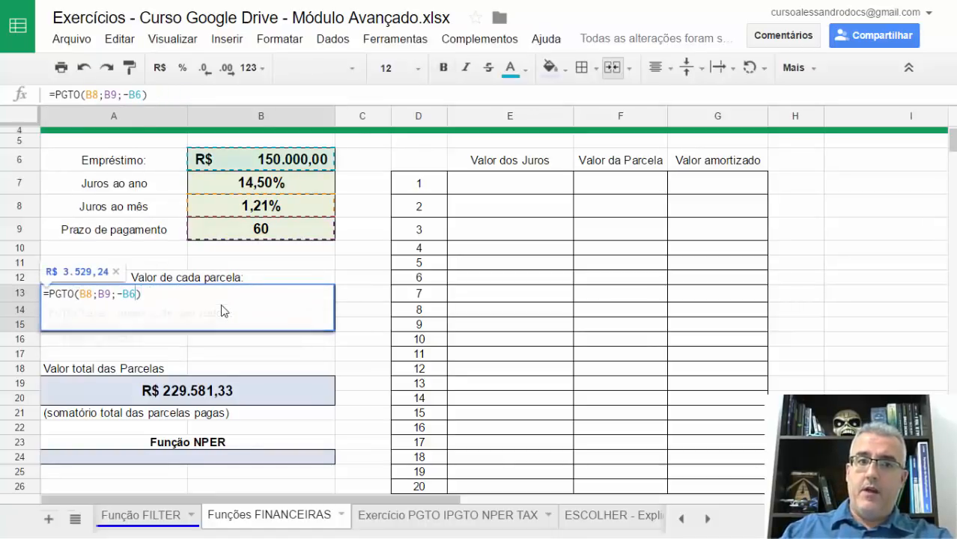
pyautogui.press('BackSpace')
pyautogui.press('Return')
pyautogui.press('Up')
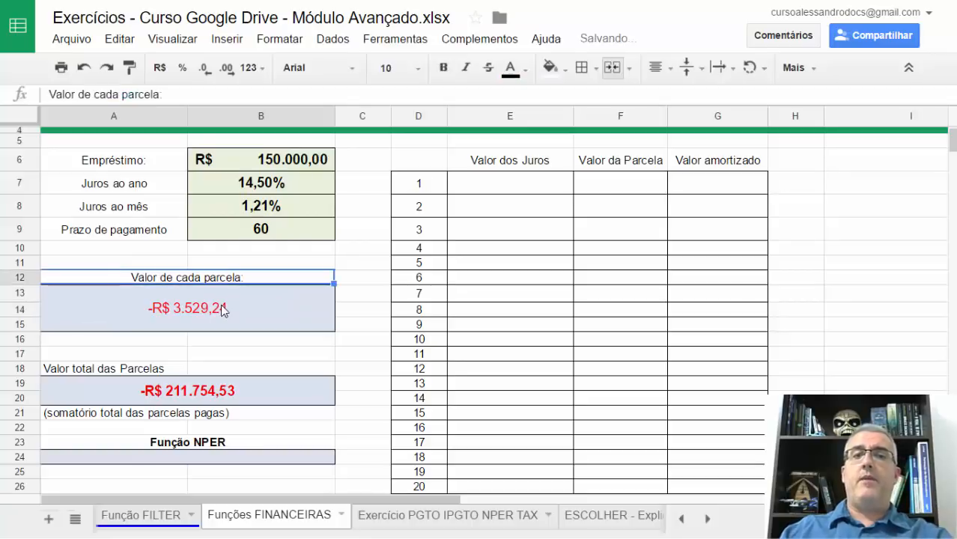
# - Negate the total installments formula in A19 by changing it to =-B9*A13
pyautogui.scroll(-1, 239, 258)
pyautogui.doubleClick(226, 358)
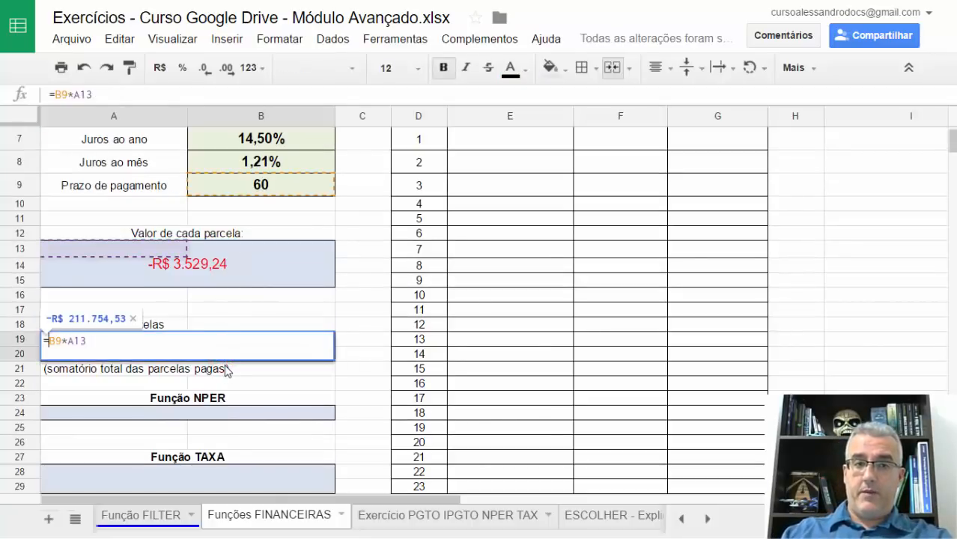
pyautogui.write('-')
pyautogui.press('Return')
# - Start an NPER formula in A24 using monthly rate B8 and installment A13 as the payment value
pyautogui.press('Down')
pyautogui.press('Down')
pyautogui.press('Down')
pyautogui.press('Down')
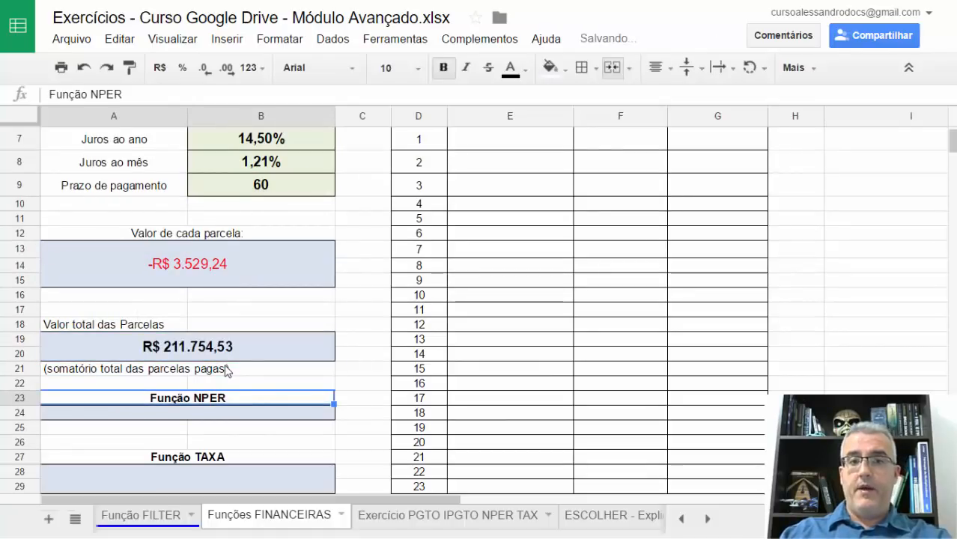
pyautogui.write('=NPER(')
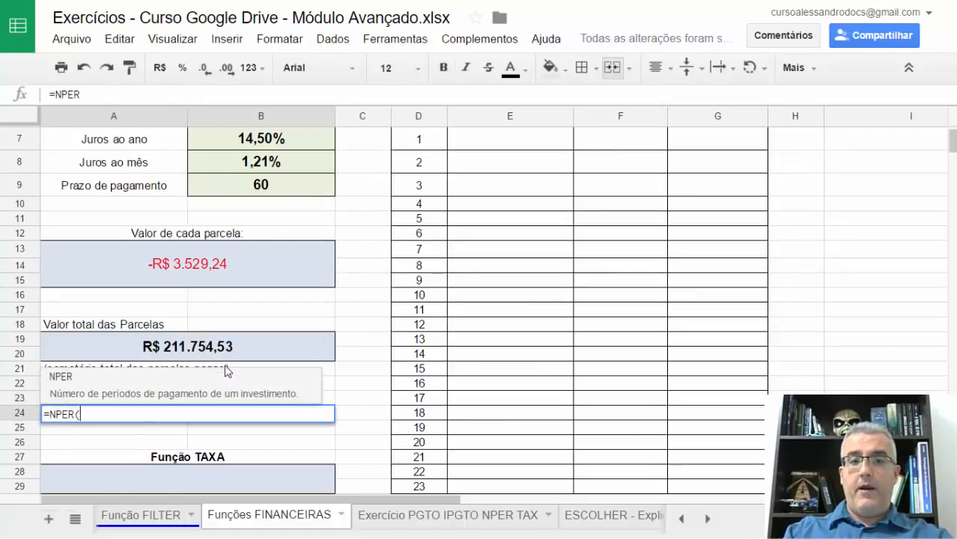
pyautogui.click(263, 166)
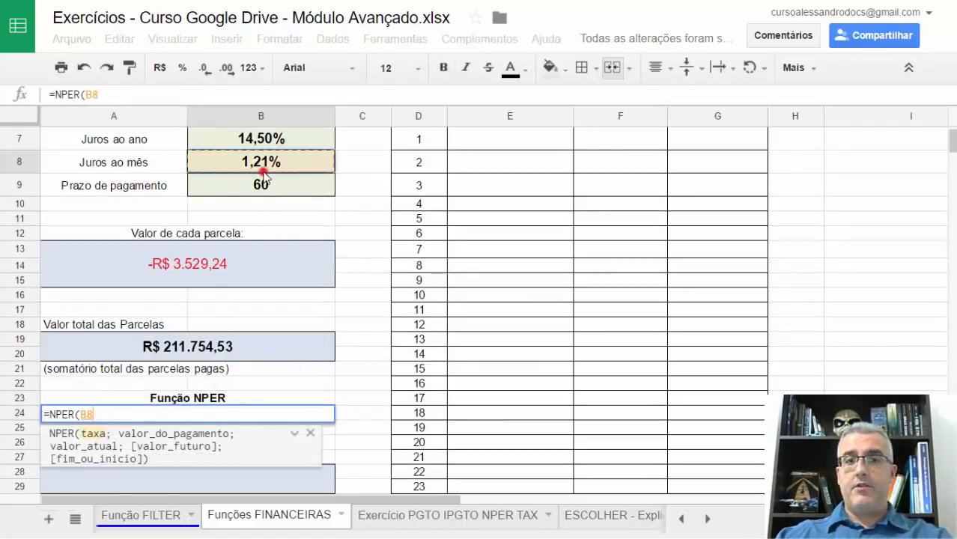
pyautogui.write(';')
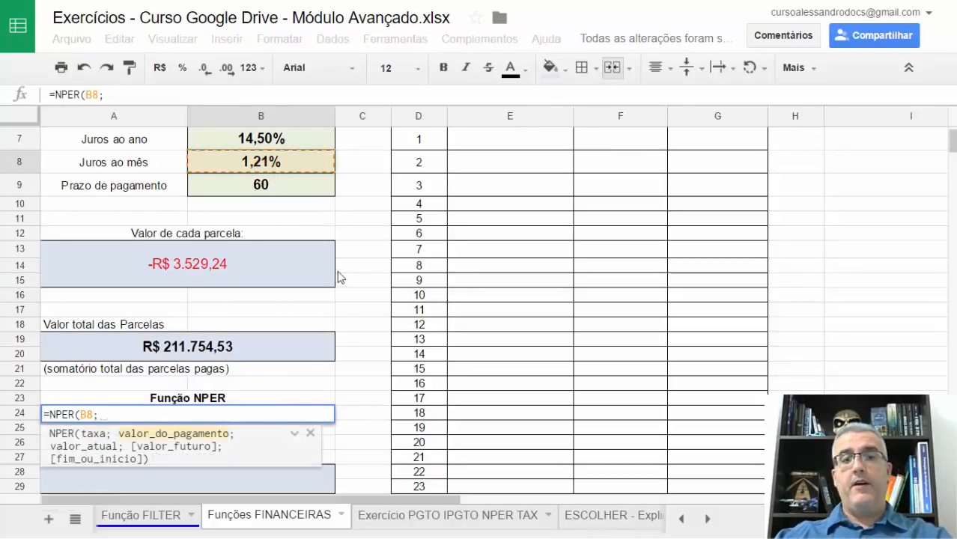
pyautogui.click(211, 258)
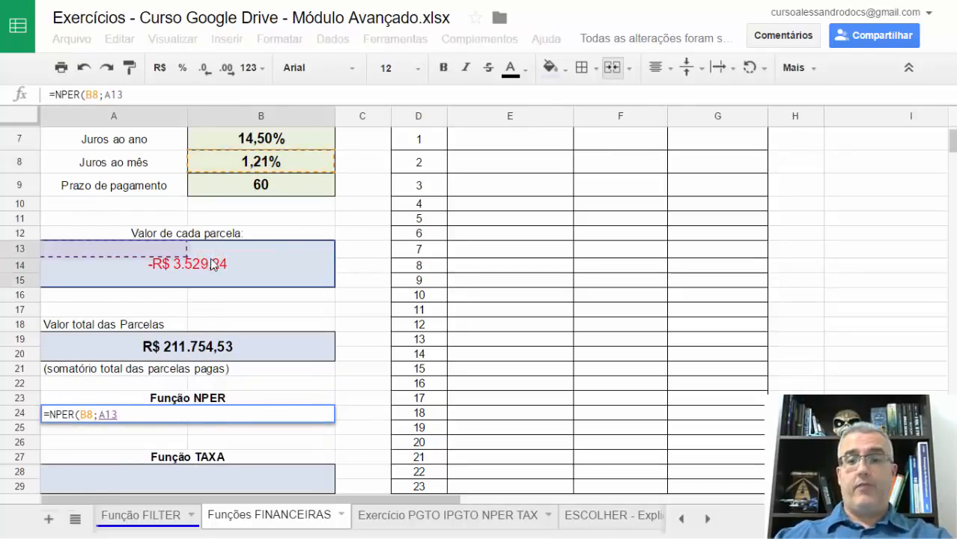
# - Complete the NPER formula in A24 with loan B6 as valor_atual, giving =NPER(B8;A13;B6)
pyautogui.write(';')
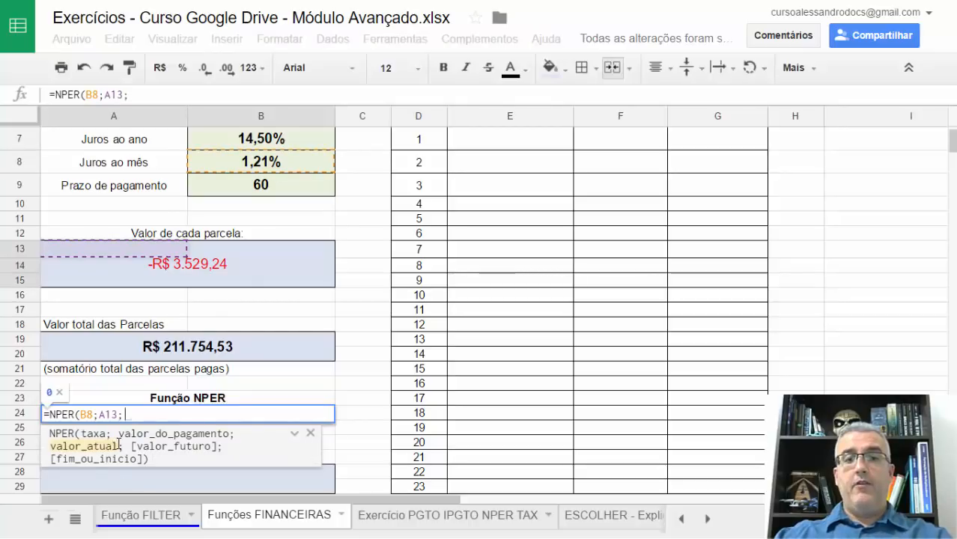
pyautogui.scroll(1, 269, 252)
pyautogui.click(277, 155)
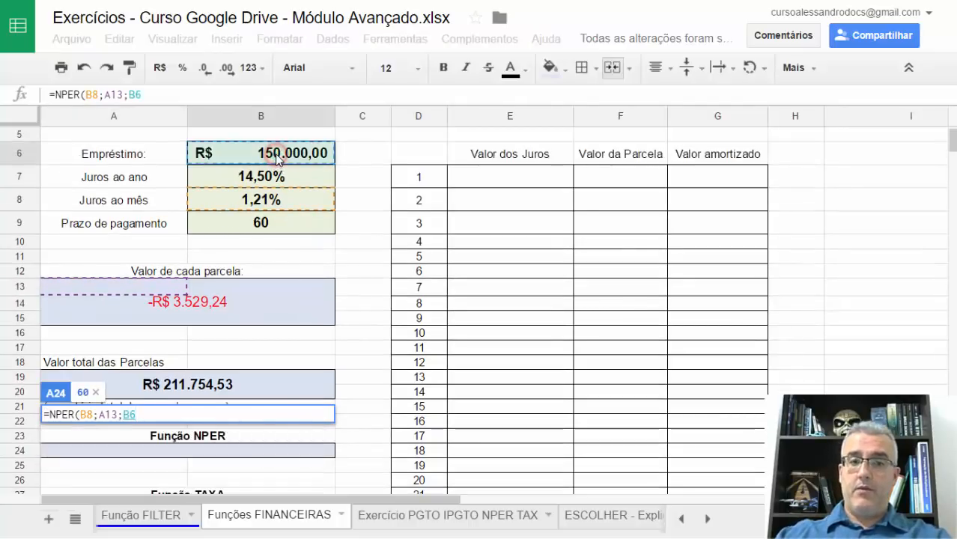
pyautogui.write(';')
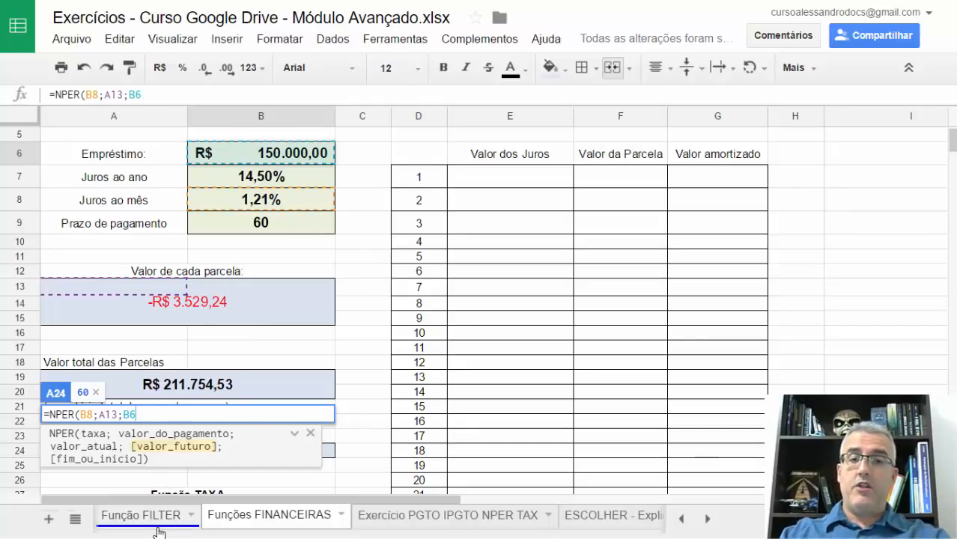
pyautogui.press('BackSpace')
pyautogui.press('Return')
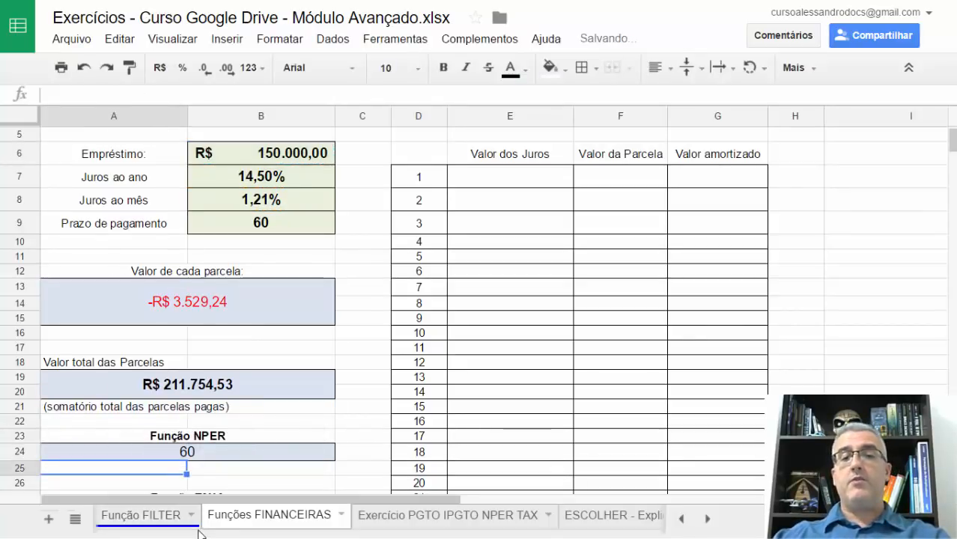
# - Review the NPER formula in A24 against the payment term and the installment value above it
pyautogui.scroll(-3, 273, 399)
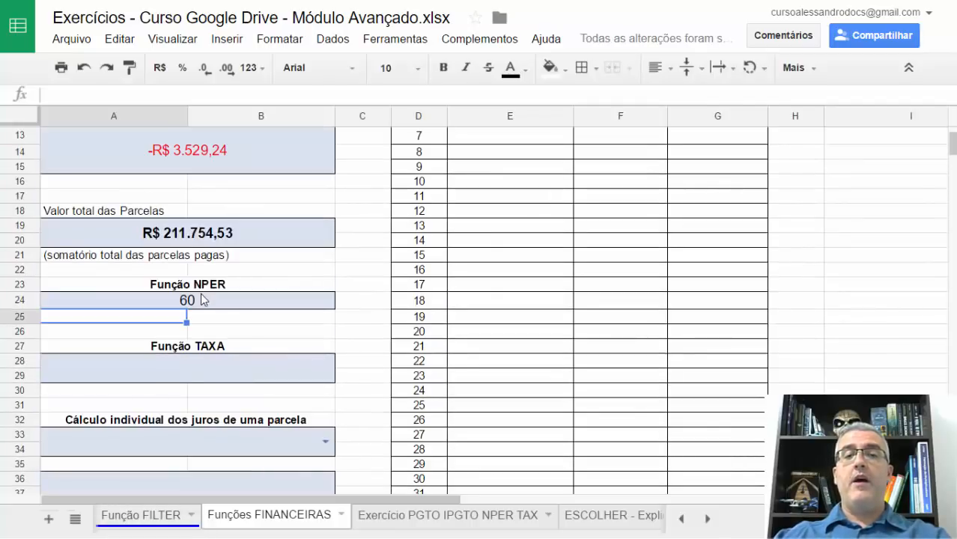
pyautogui.click(204, 299)
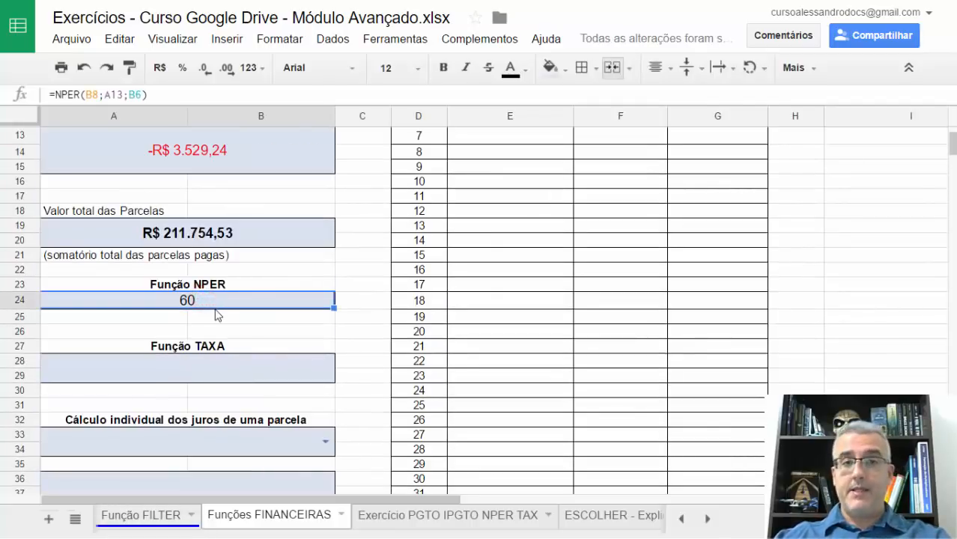
pyautogui.scroll(2, 214, 318)
pyautogui.scroll(-1, 225, 327)
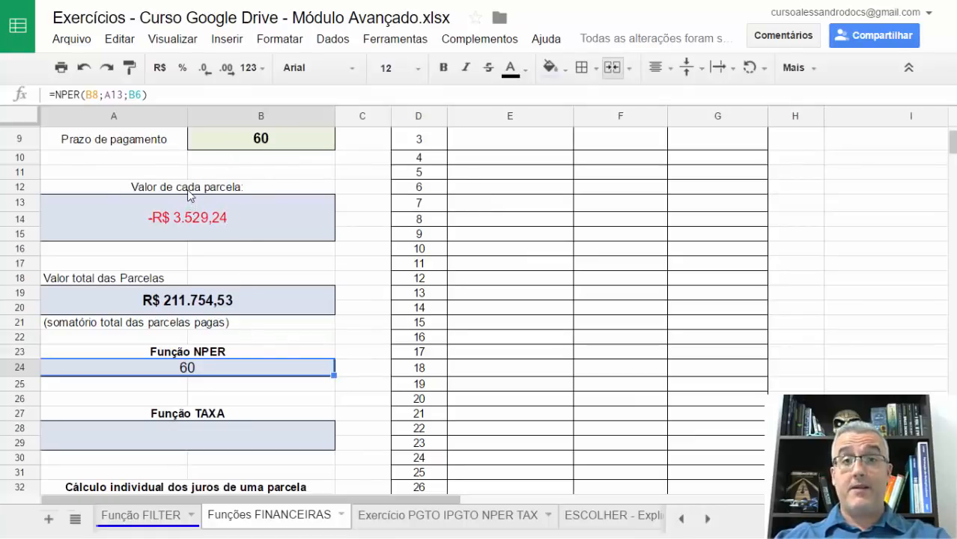
pyautogui.scroll(-1, 249, 271)
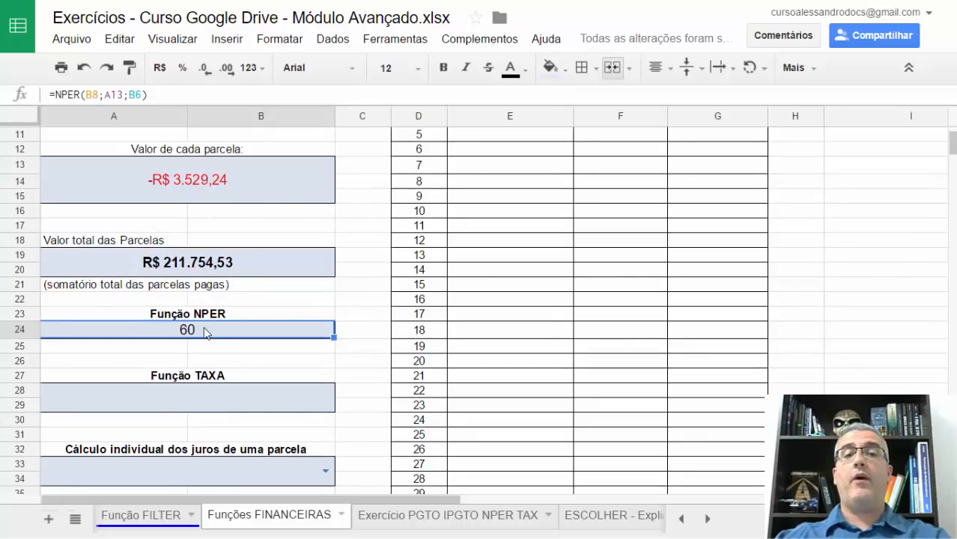
pyautogui.scroll(-1, 205, 322)
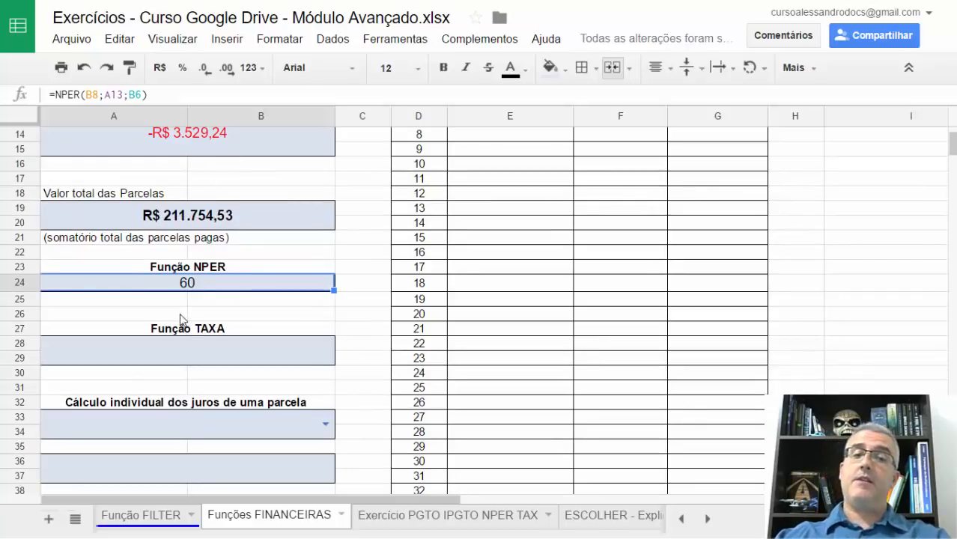
# - Start a TAXA formula in A28 under Função TAXA, using term B9 and installment A13 as its first arguments
pyautogui.click(181, 351)
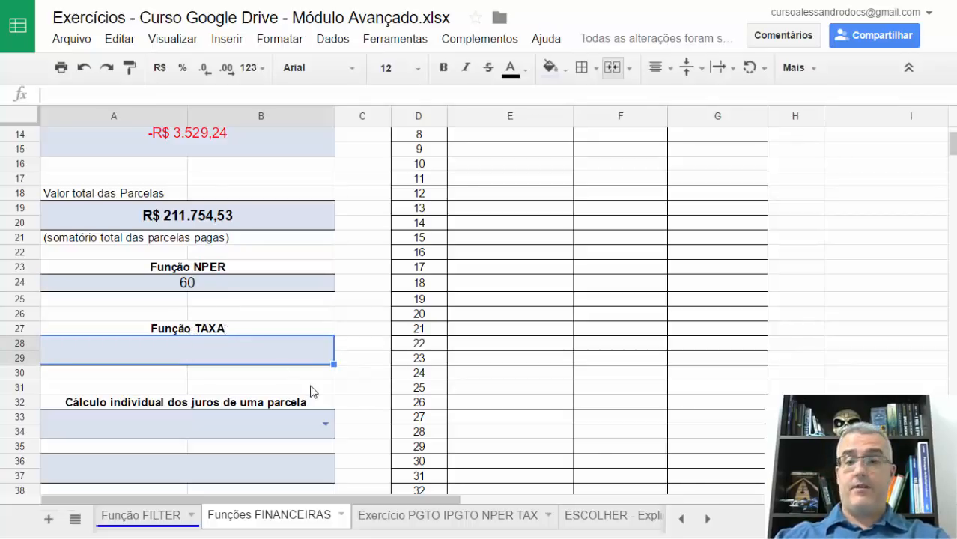
pyautogui.write('=TAX')
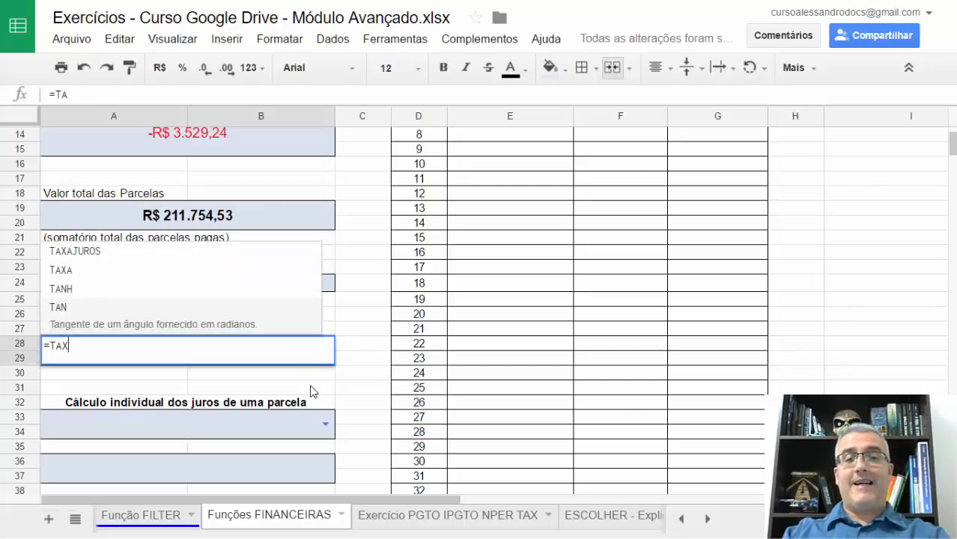
pyautogui.write('A(')
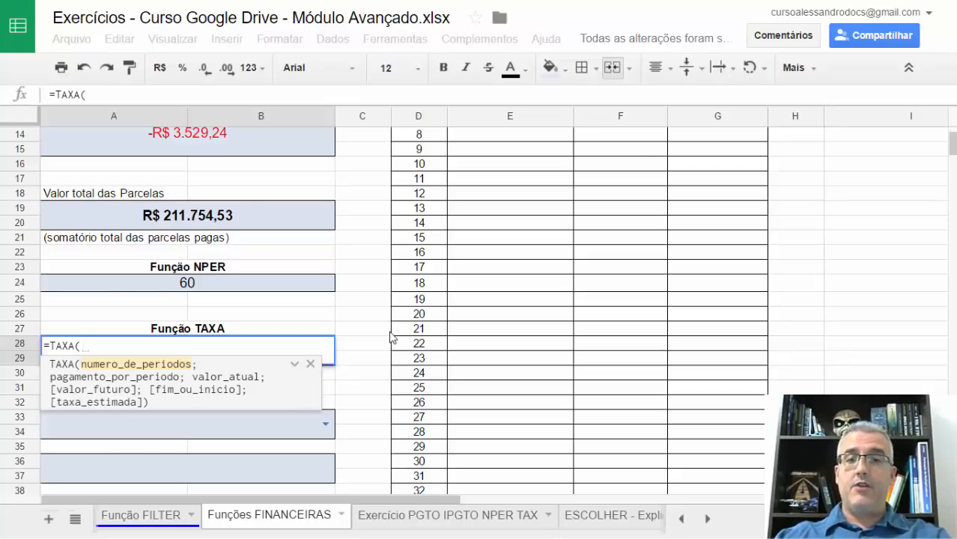
pyautogui.scroll(3, 375, 333)
pyautogui.click(280, 208)
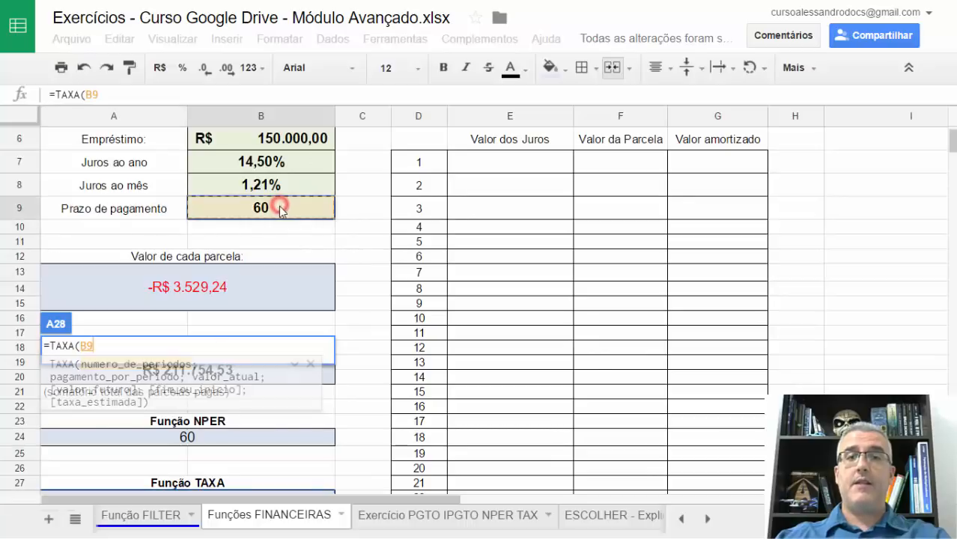
pyautogui.write(';')
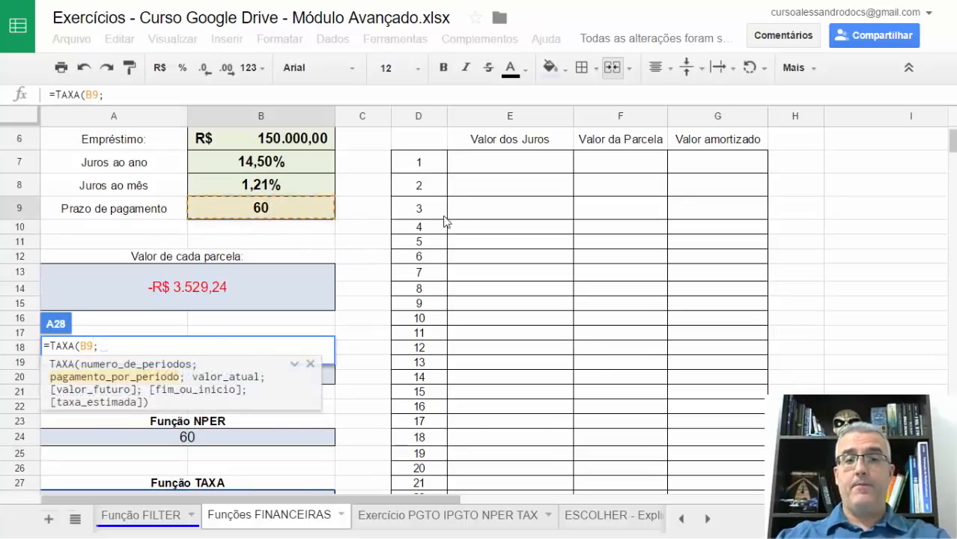
pyautogui.scroll(-1, 441, 225)
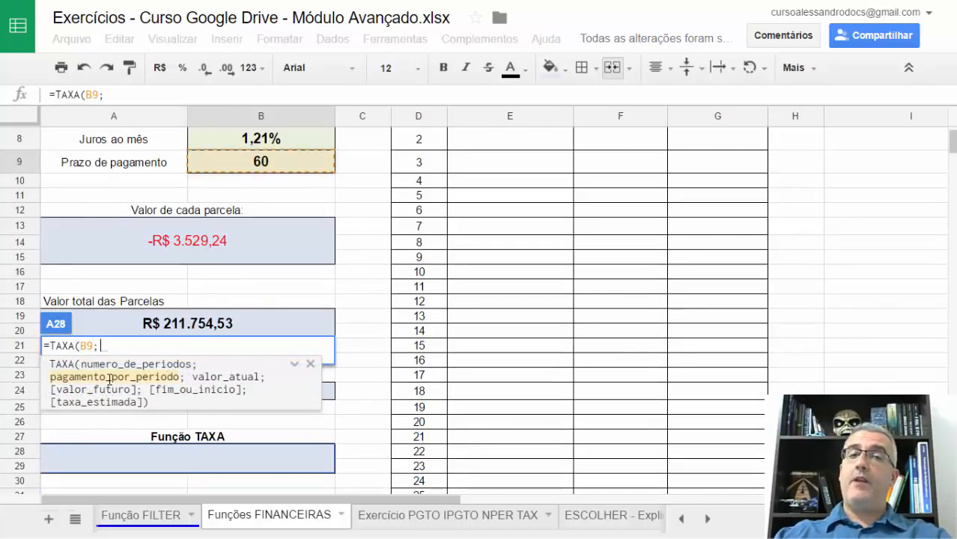
pyautogui.click(193, 241)
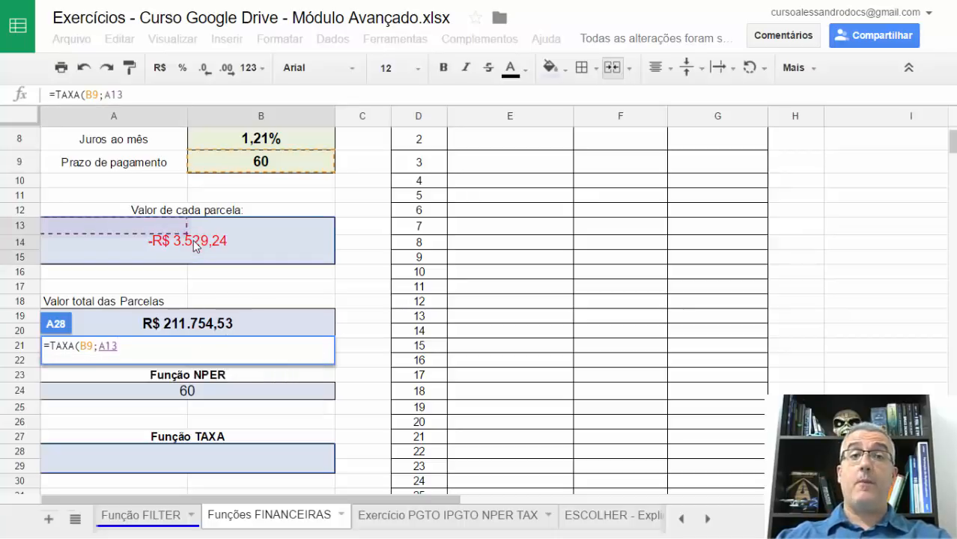
# - Complete the TAXA formula in A28 with loan B6 as valor_atual, giving =TAXA(B9;A13;B6)
pyautogui.write(';')
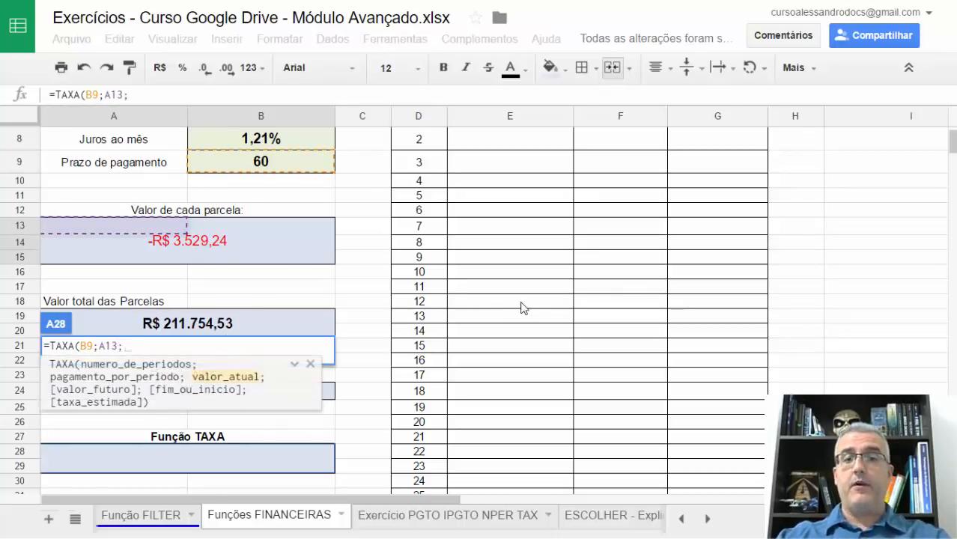
pyautogui.scroll(2, 360, 253)
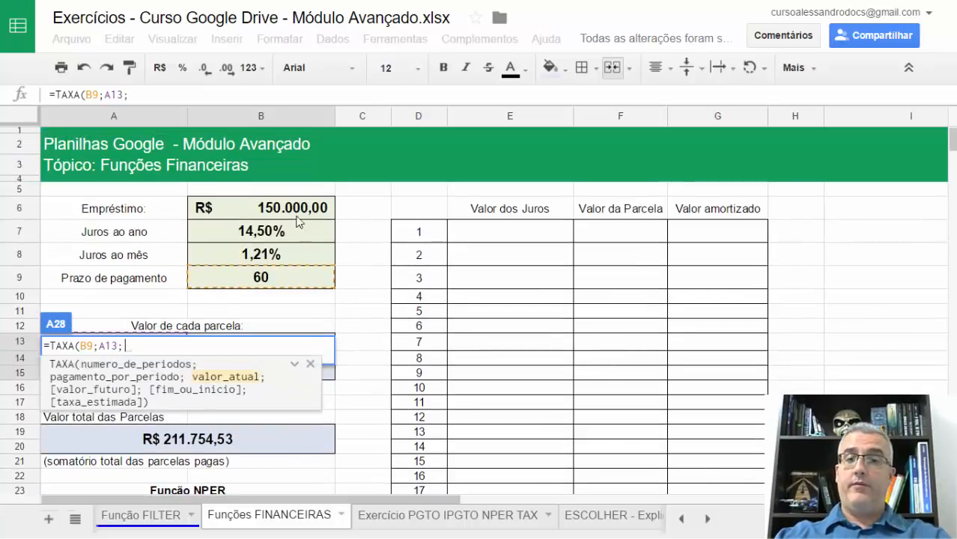
pyautogui.click(280, 206)
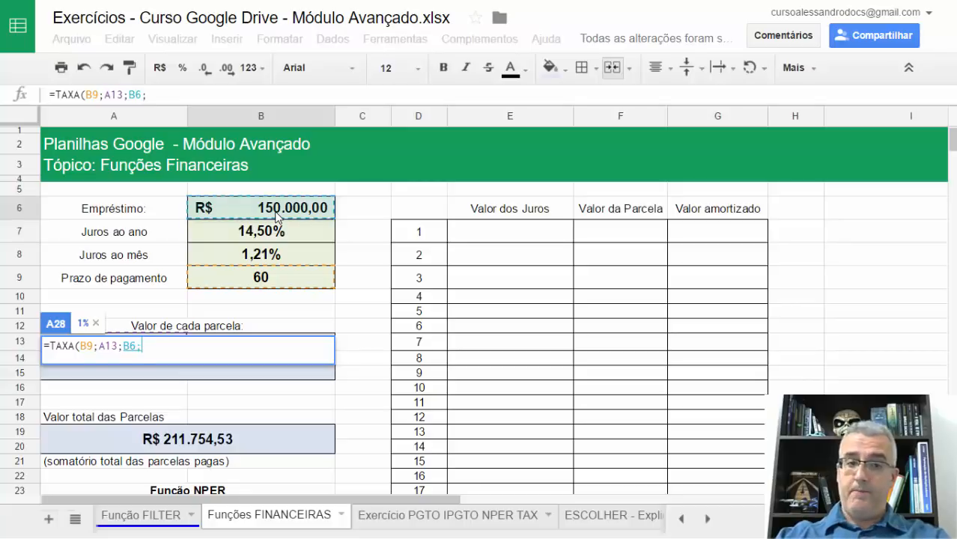
pyautogui.write(';')
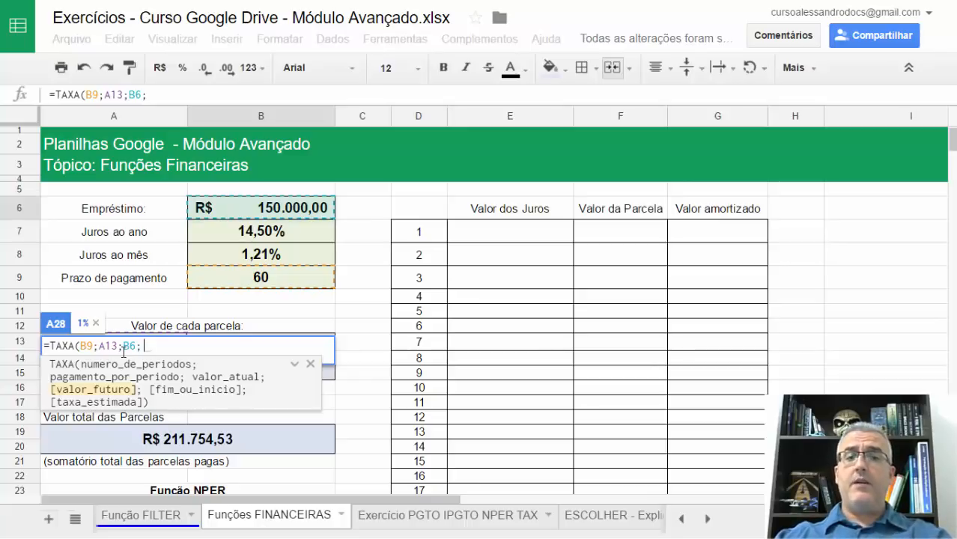
pyautogui.press('BackSpace')
pyautogui.press('BackSpace')
pyautogui.press('Return')
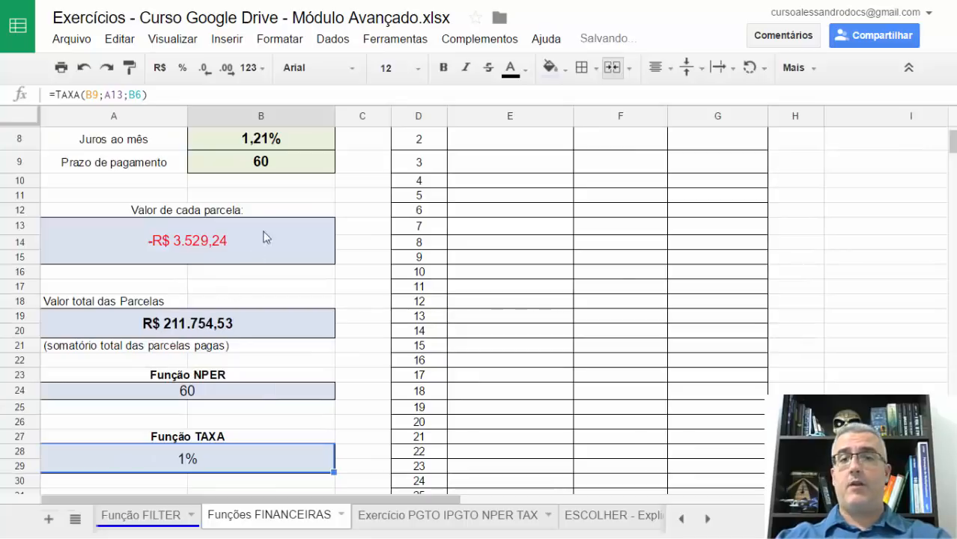
# - Format the TAXA result in A28 with two decimal places and check it against the monthly rate in B8
pyautogui.click(226, 68)
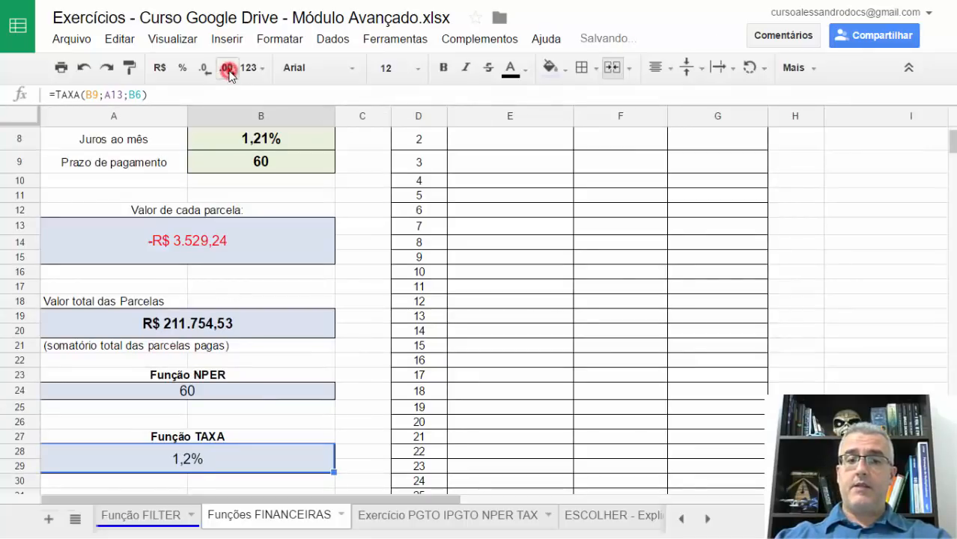
pyautogui.click(226, 68)
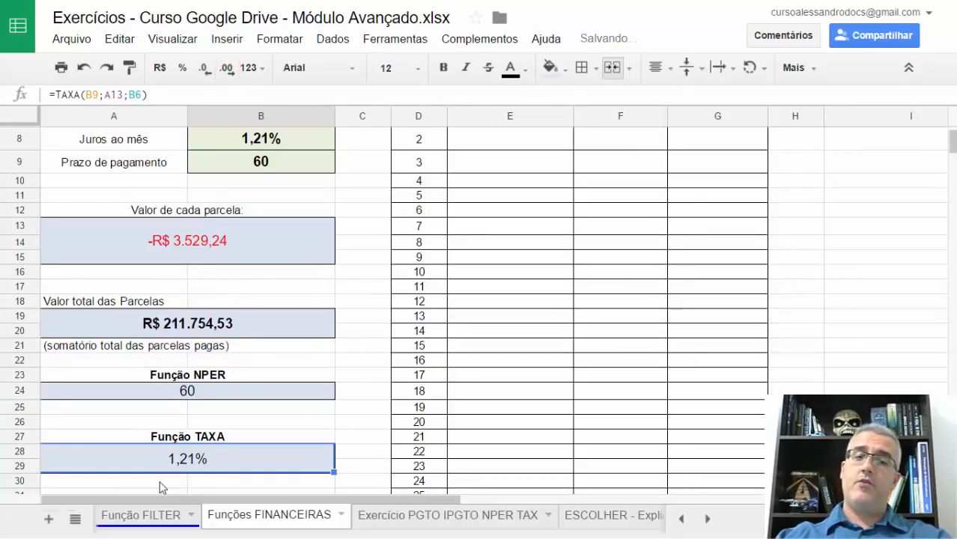
pyautogui.click(263, 127)
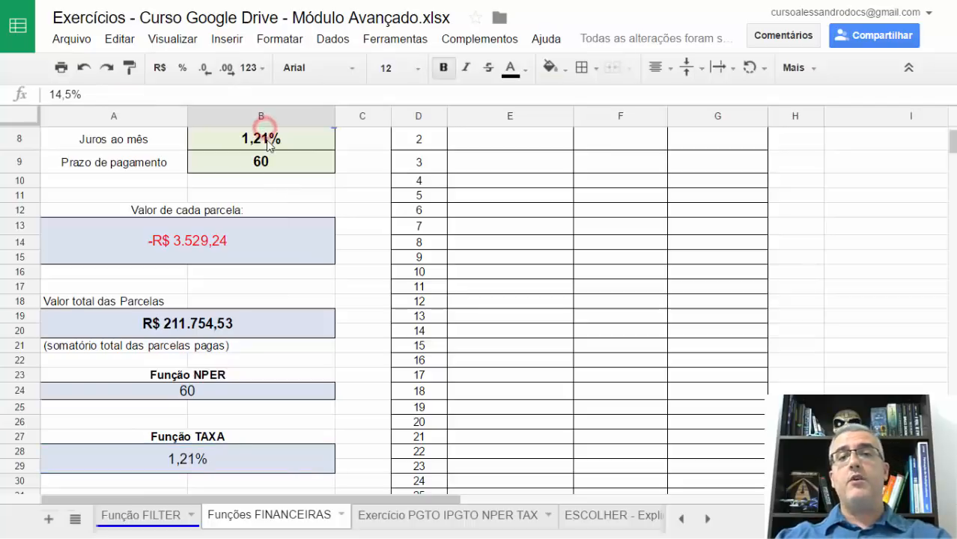
pyautogui.click(266, 141)
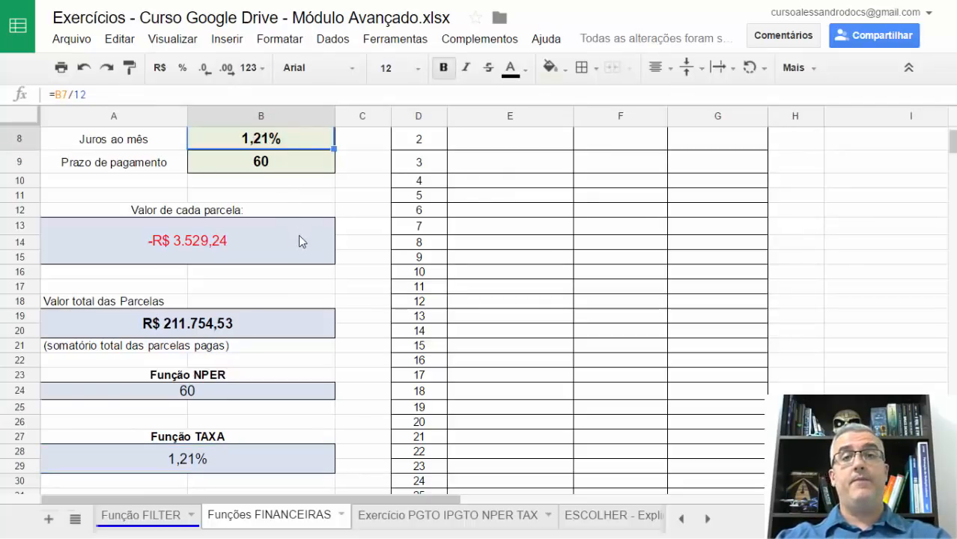
# - Review the PGTO installment in A13 and the NPER and TAXA sections against the loan data in B6:B9
pyautogui.scroll(3, 307, 284)
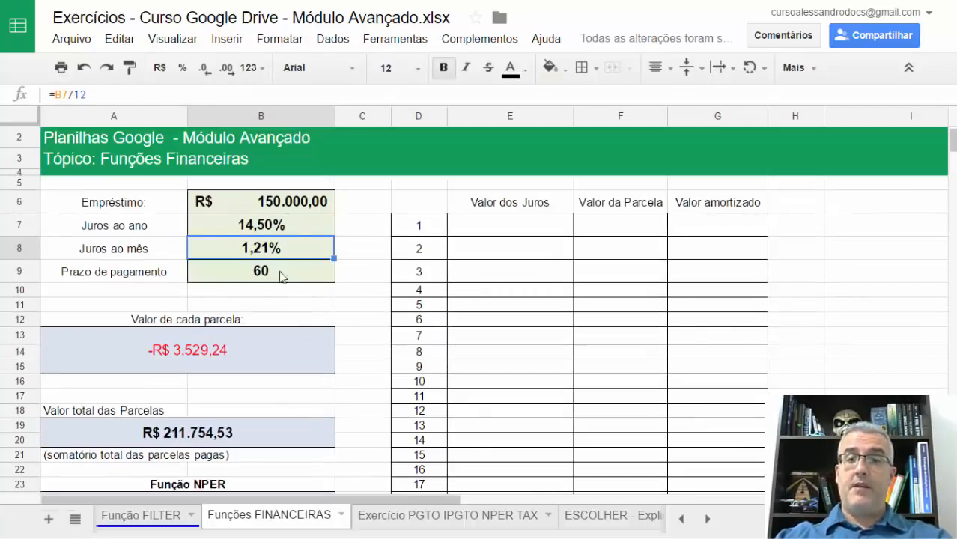
pyautogui.scroll(-1, 228, 344)
pyautogui.click(217, 307)
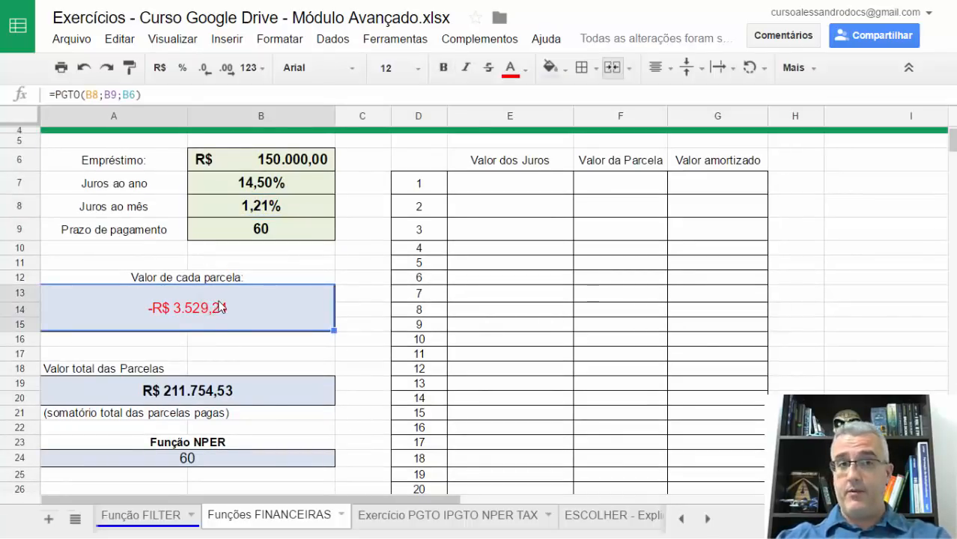
pyautogui.scroll(-4, 225, 348)
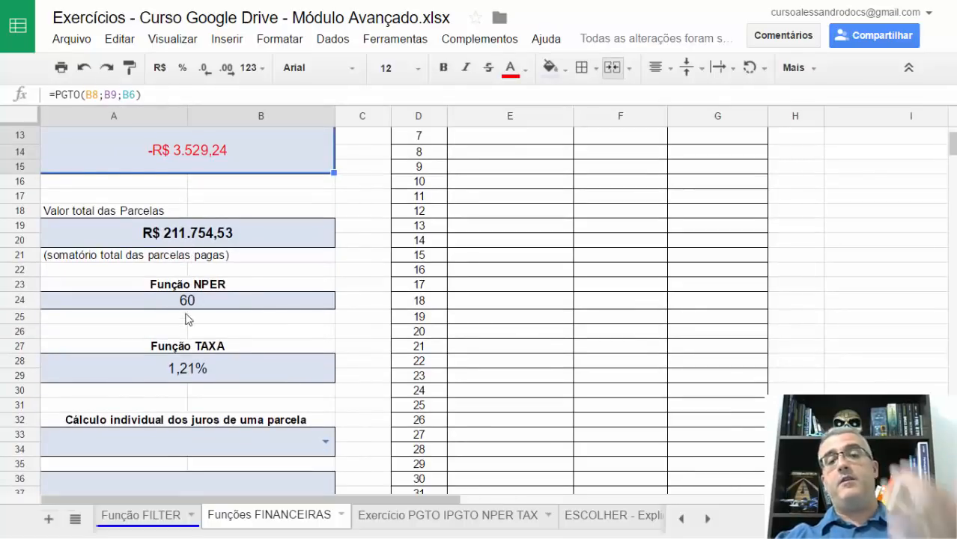
pyautogui.click(183, 344)
pyautogui.click(180, 287)
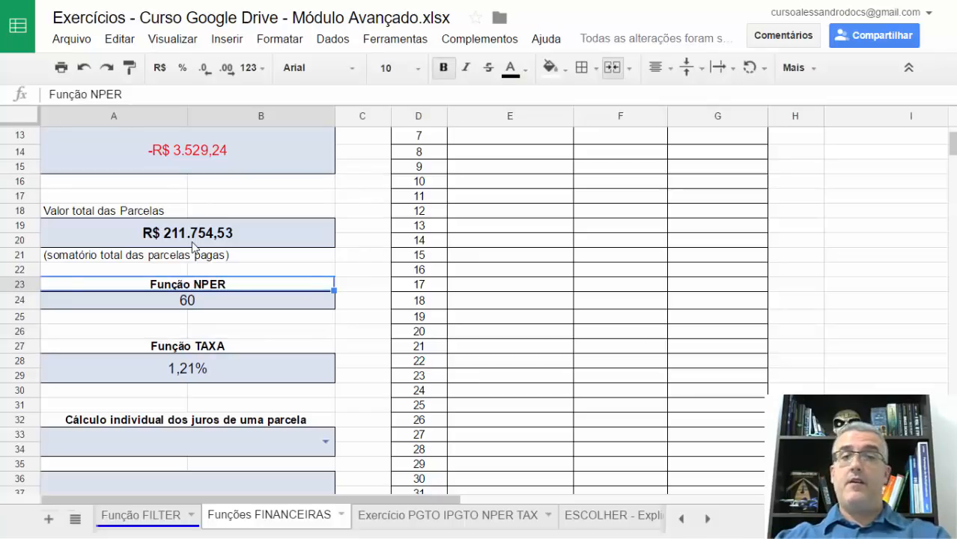
pyautogui.scroll(5, 192, 247)
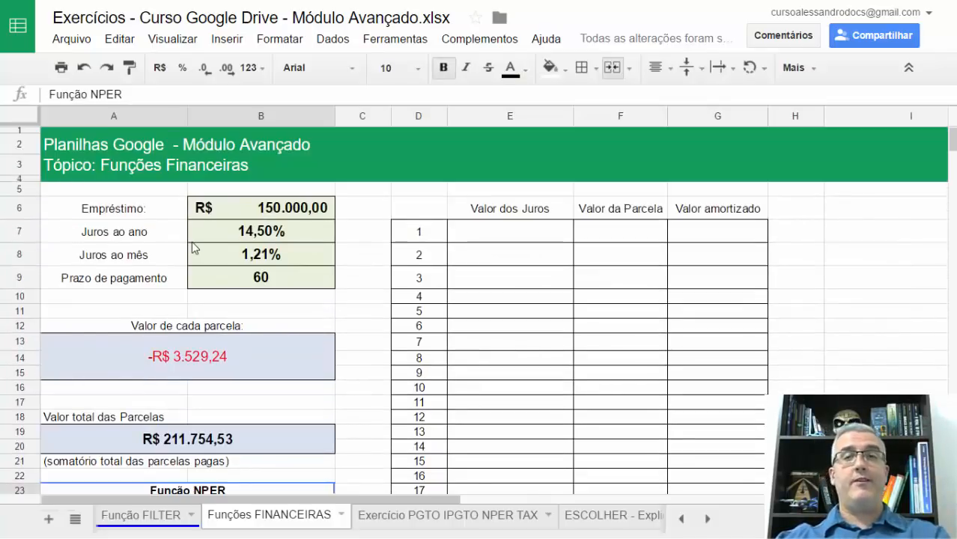
pyautogui.scroll(-5, 192, 247)
pyautogui.scroll(-3, 193, 247)
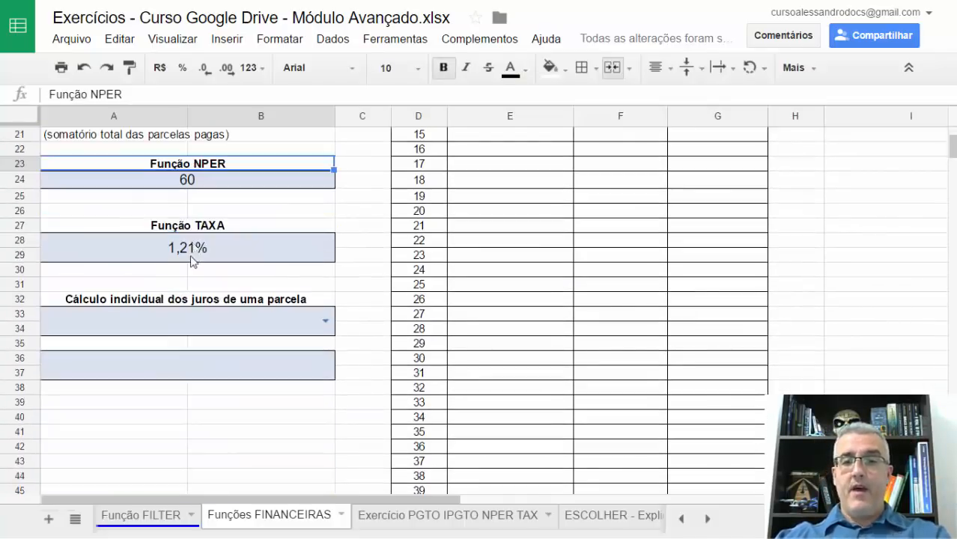
# - Set the installment number in A33 under Cálculo individual dos juros de uma parcela to 3
pyautogui.click(325, 320)
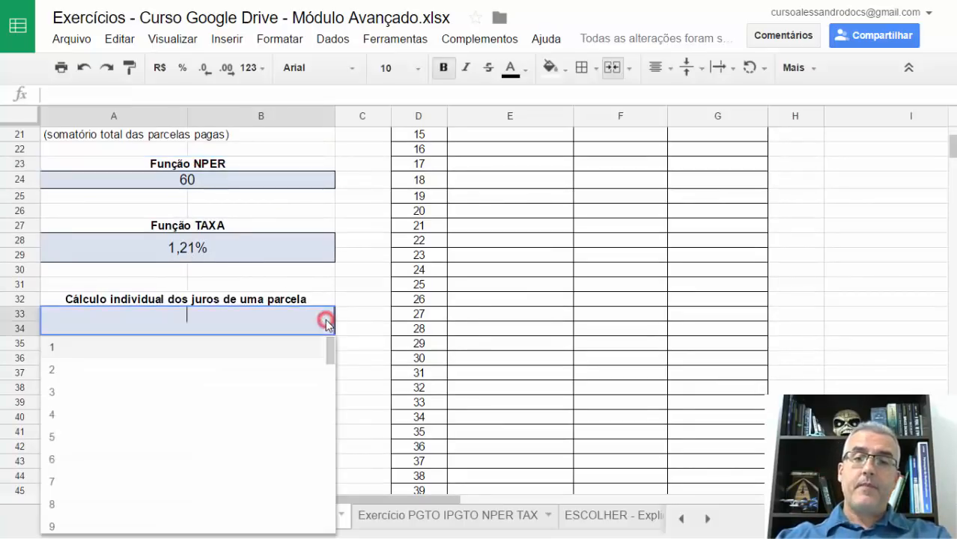
pyautogui.click(159, 393)
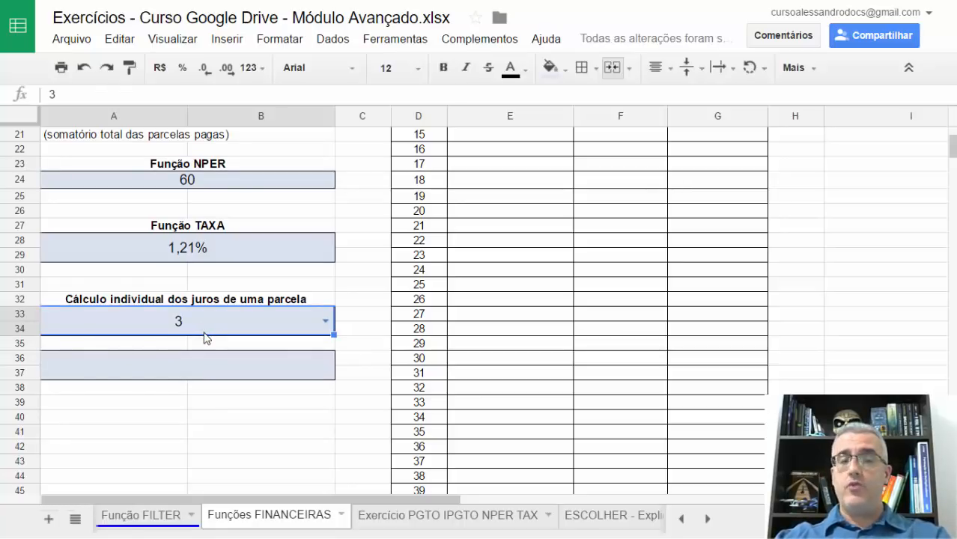
pyautogui.scroll(5, 207, 338)
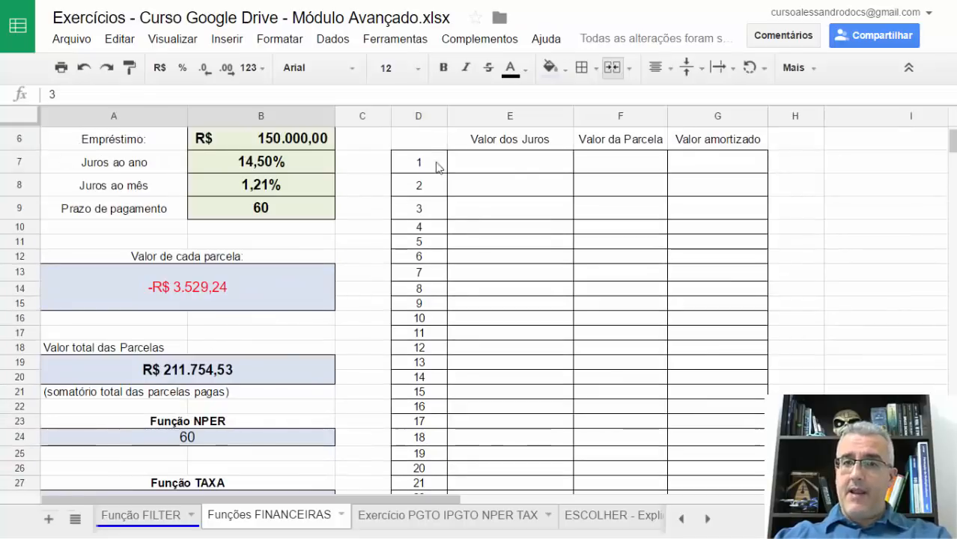
pyautogui.scroll(-5, 522, 192)
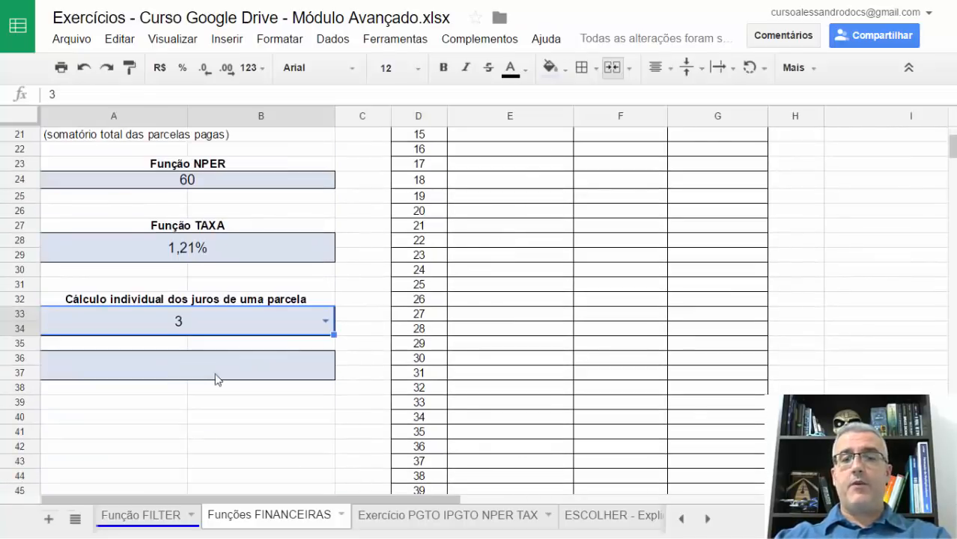
# - Set the installment number in A33 to 1 using its list of allowed values
pyautogui.click(147, 326)
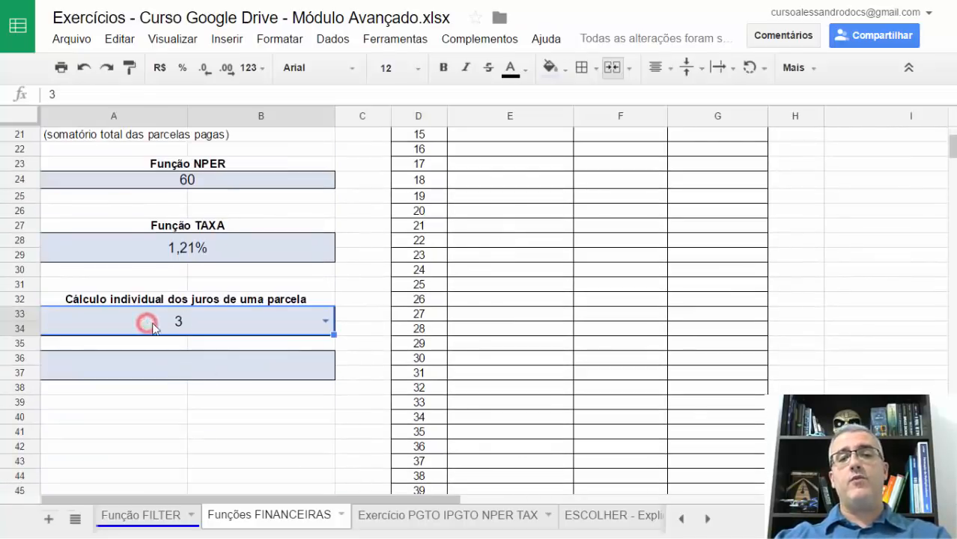
pyautogui.click(315, 324)
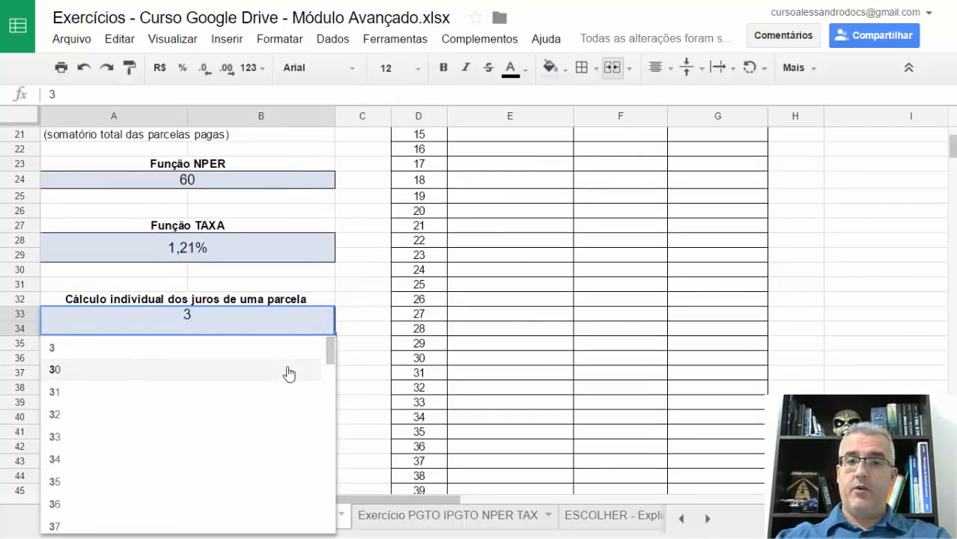
pyautogui.moveTo(330, 346); pyautogui.dragTo(330, 378)
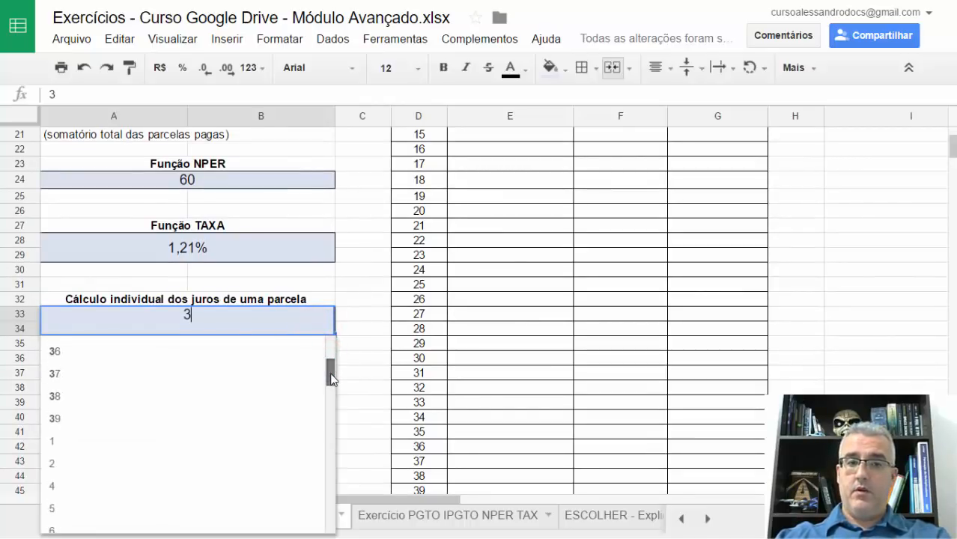
pyautogui.click(77, 440)
# - Start an IPGTO formula in A36 with the monthly interest rate B8 as its taxa argument
pyautogui.click(178, 366)
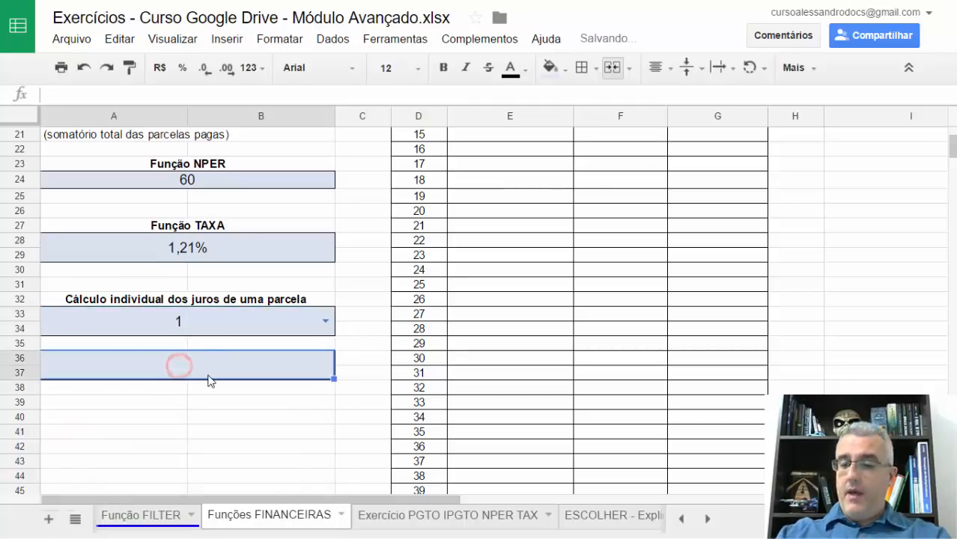
pyautogui.write('=')
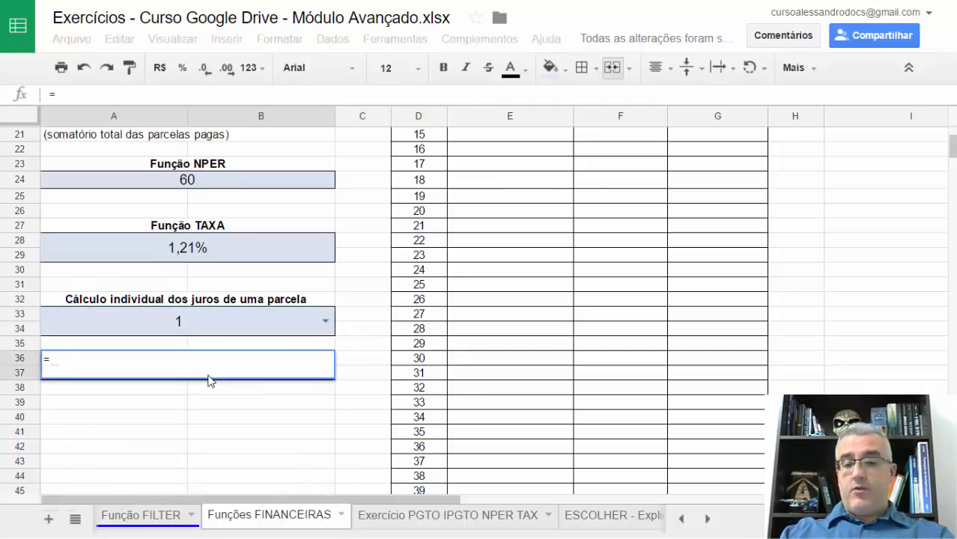
pyautogui.write('IPG')
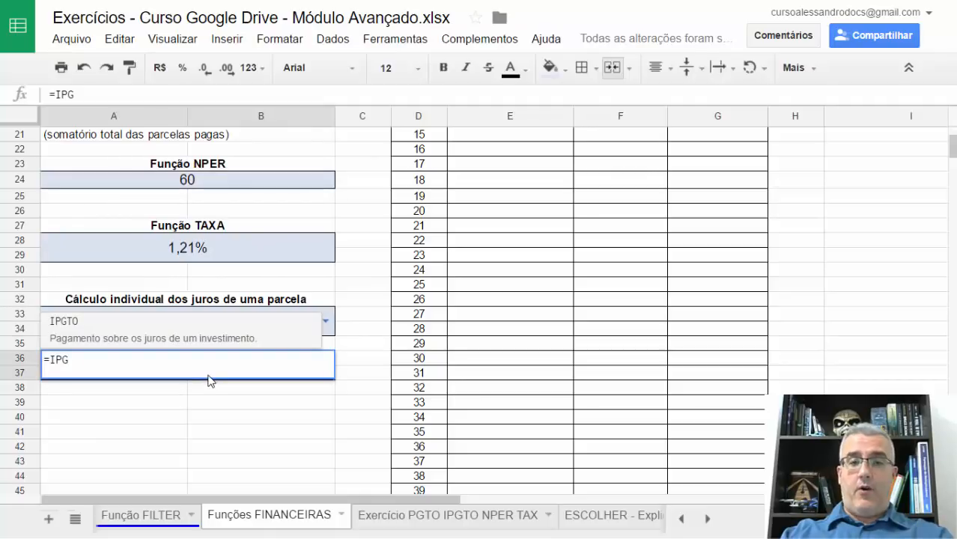
pyautogui.write('TO(')
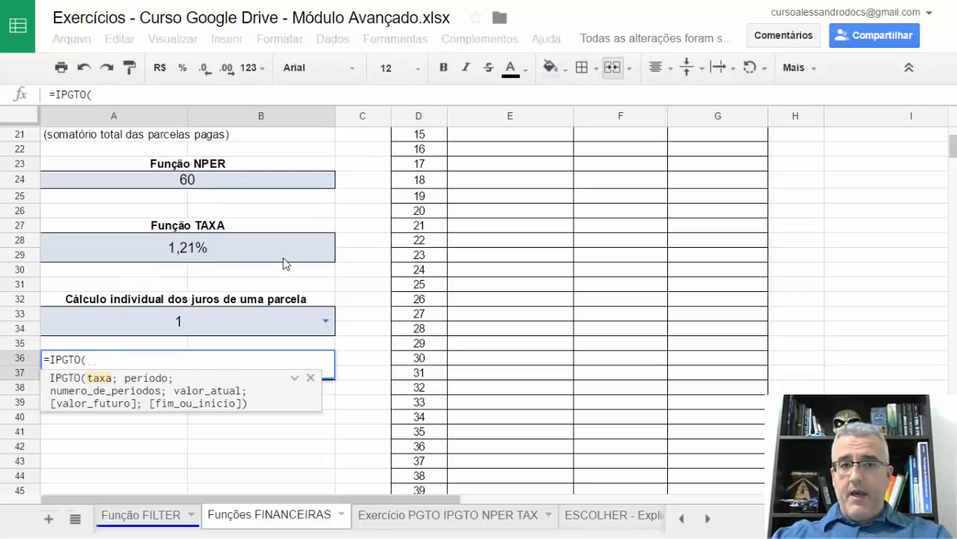
pyautogui.click(211, 257)
pyautogui.scroll(3, 219, 258)
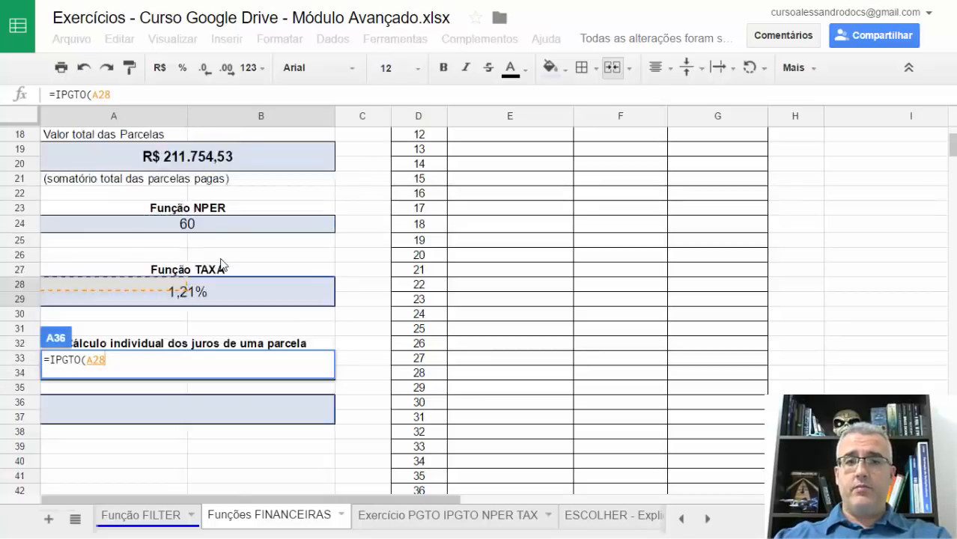
pyautogui.scroll(2, 240, 225)
pyautogui.click(253, 187)
pyautogui.scroll(-4, 305, 203)
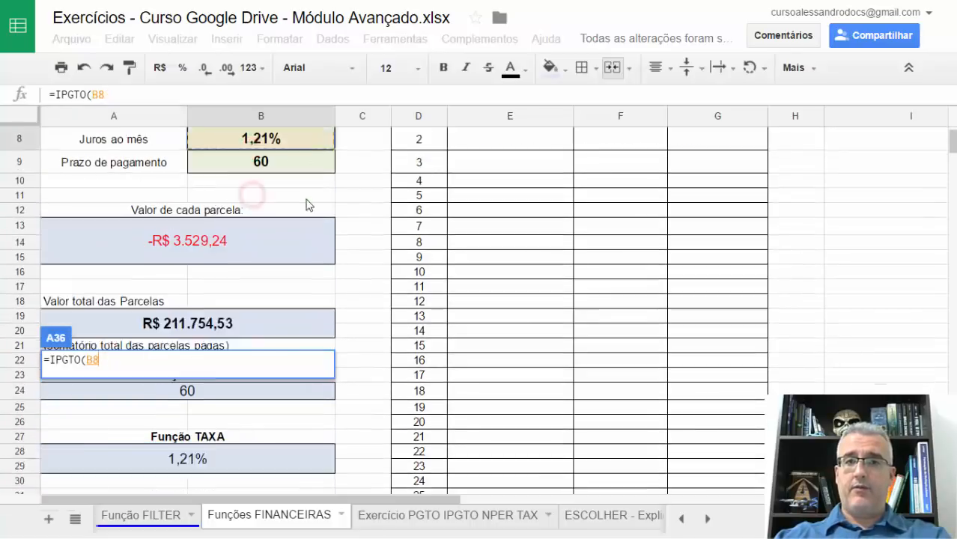
pyautogui.write(';')
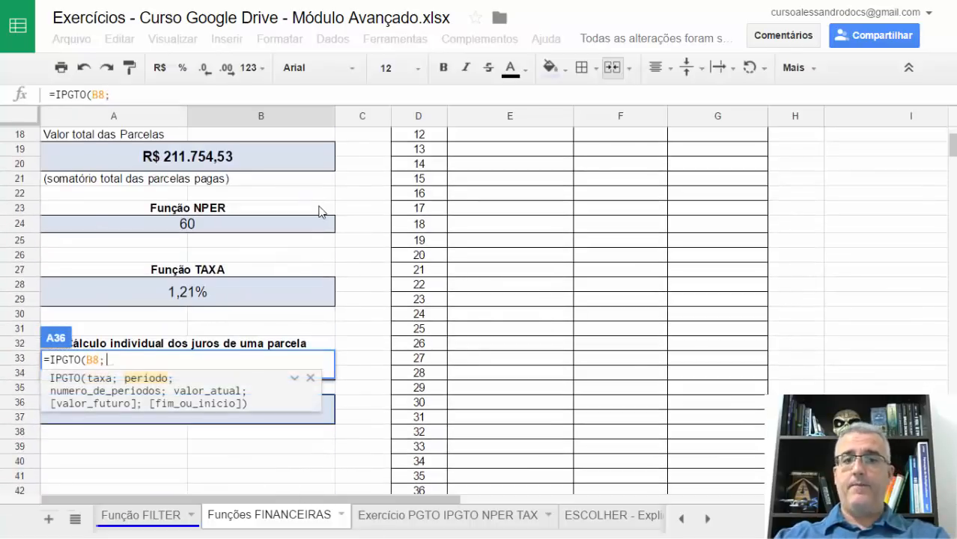
pyautogui.scroll(3, 249, 322)
pyautogui.scroll(2, 252, 265)
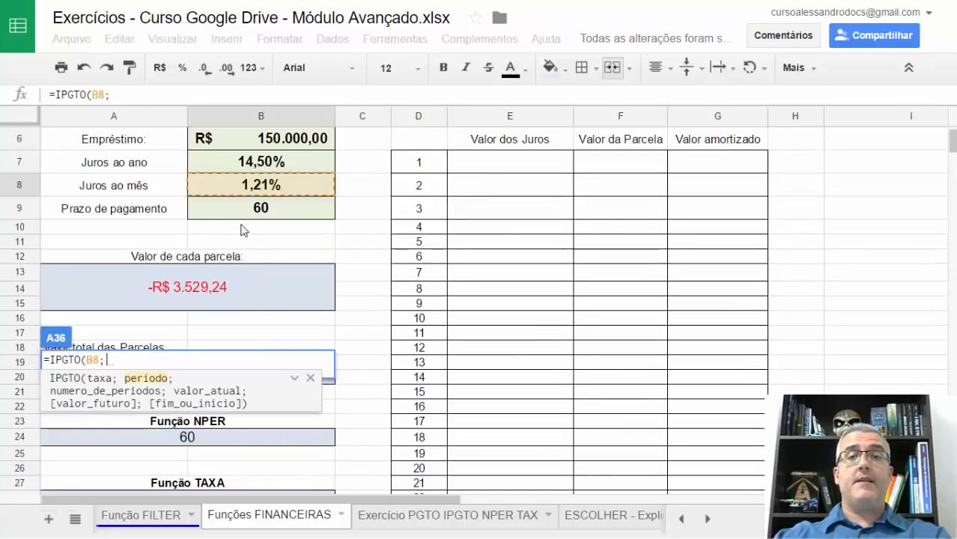
pyautogui.click(247, 209)
pyautogui.write(';')
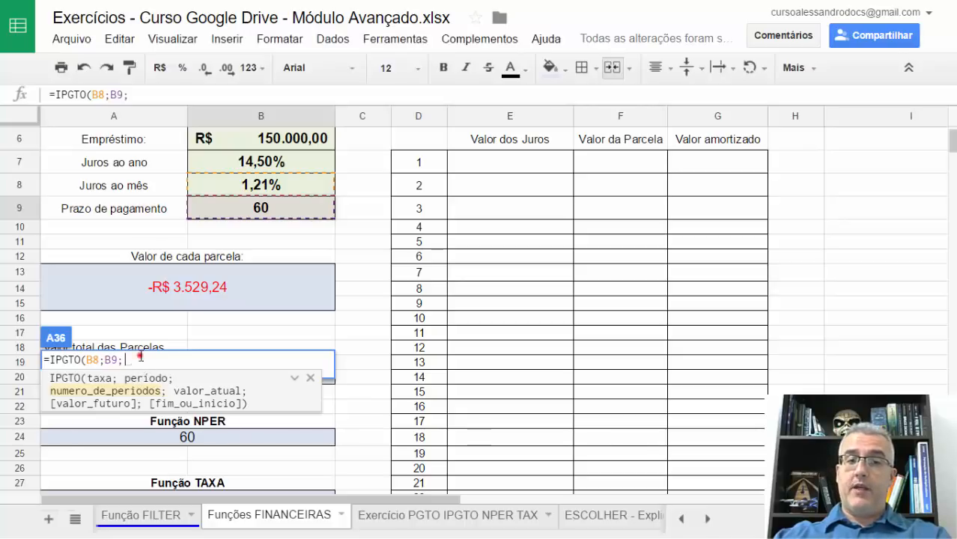
pyautogui.moveTo(142, 360); pyautogui.dragTo(108, 357)
pyautogui.scroll(-6, 241, 336)
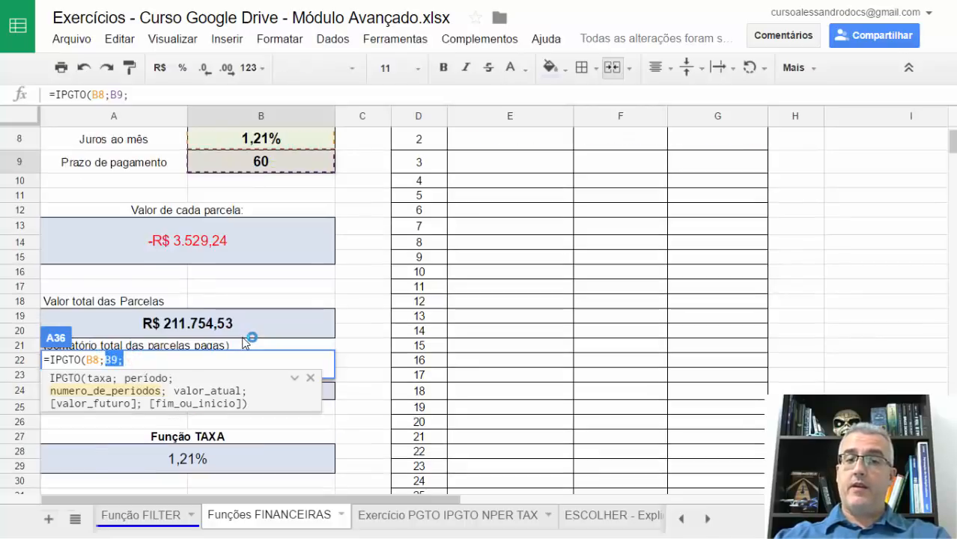
pyautogui.click(213, 267)
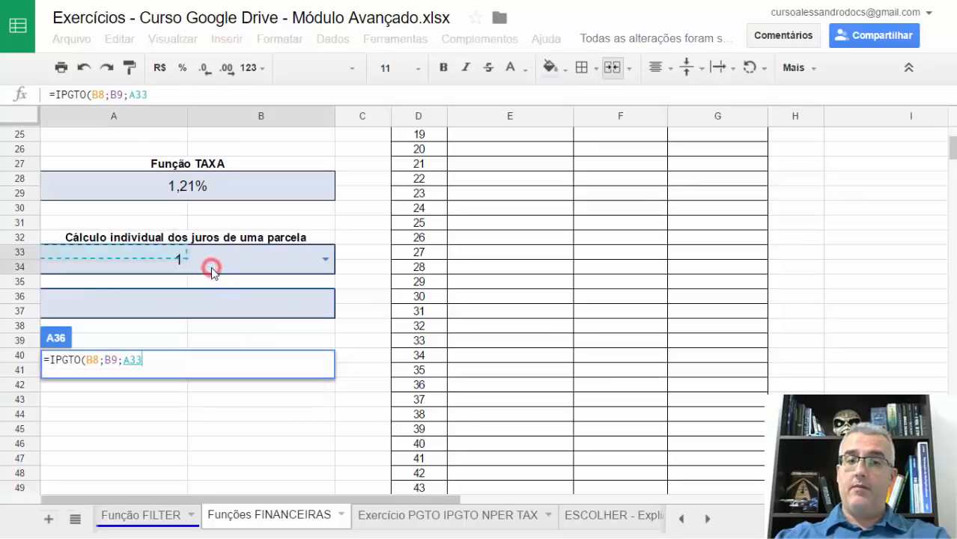
pyautogui.press('BackSpace')
pyautogui.press('BackSpace')
pyautogui.press('BackSpace')
pyautogui.press('BackSpace')
pyautogui.press('BackSpace')
pyautogui.press('BackSpace')
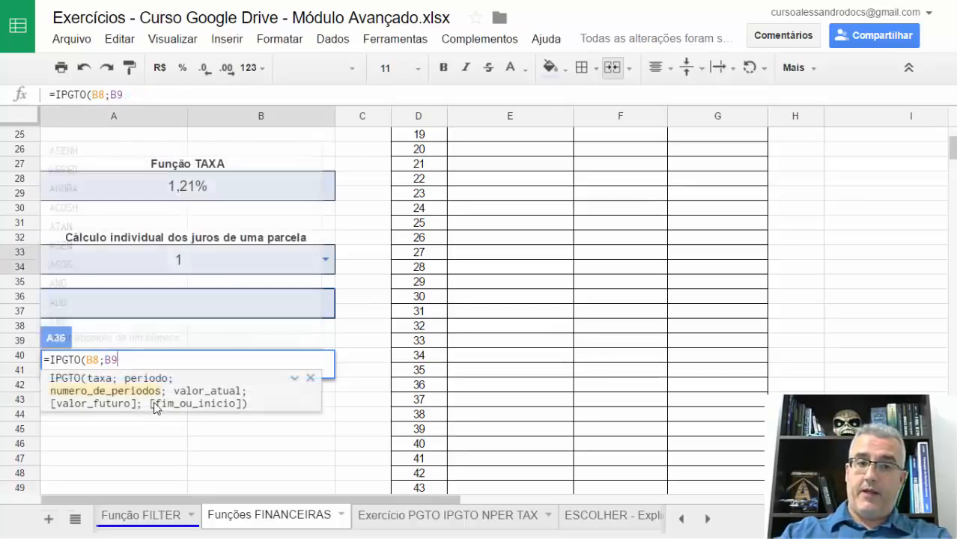
# - Add installment number A33 as período and payment term B9 as numero_de_periodos to the IPGTO formula in A36
pyautogui.click(210, 251)
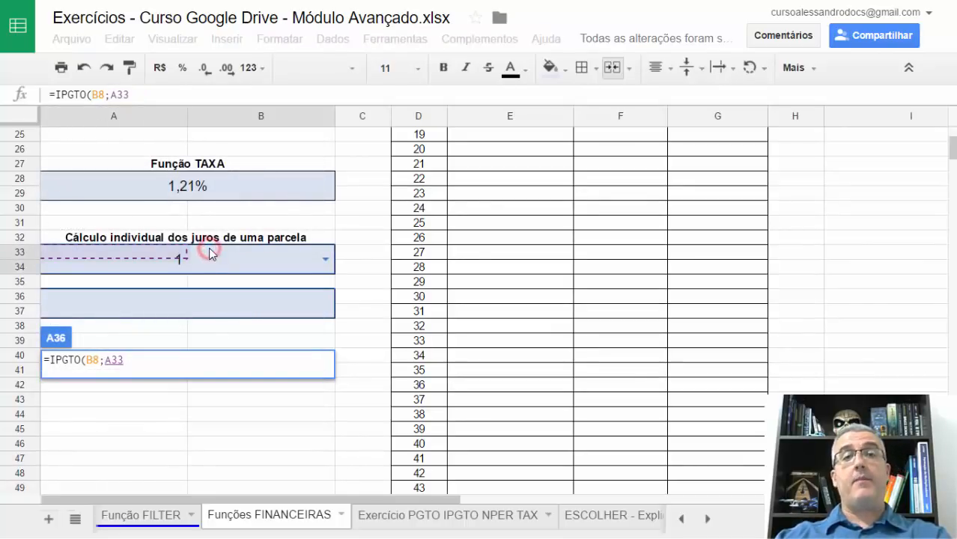
pyautogui.write(';')
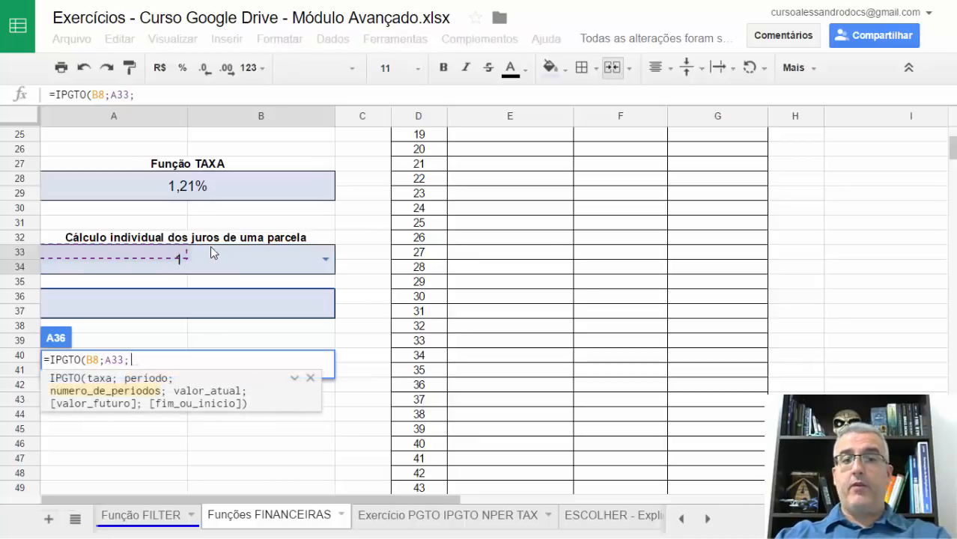
pyautogui.scroll(6, 212, 254)
pyautogui.click(270, 211)
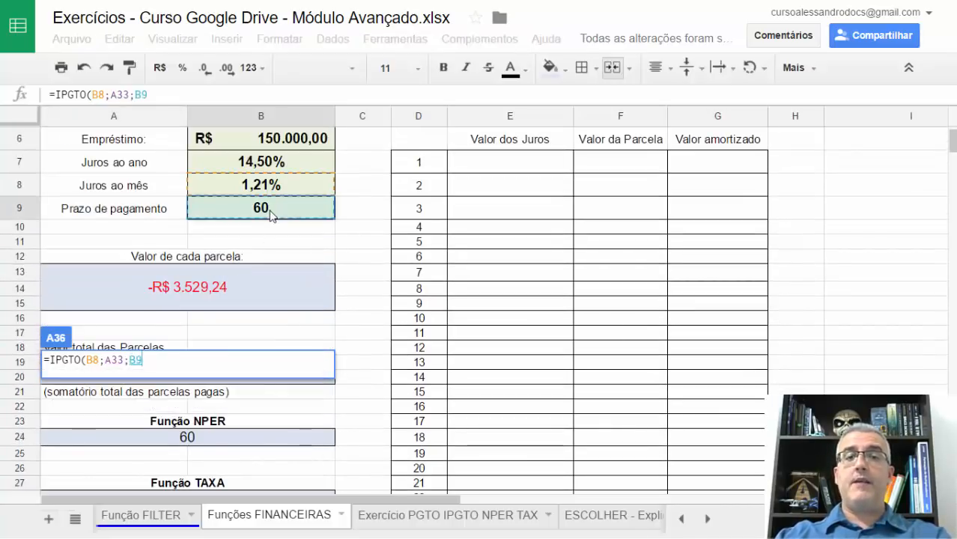
pyautogui.write(';')
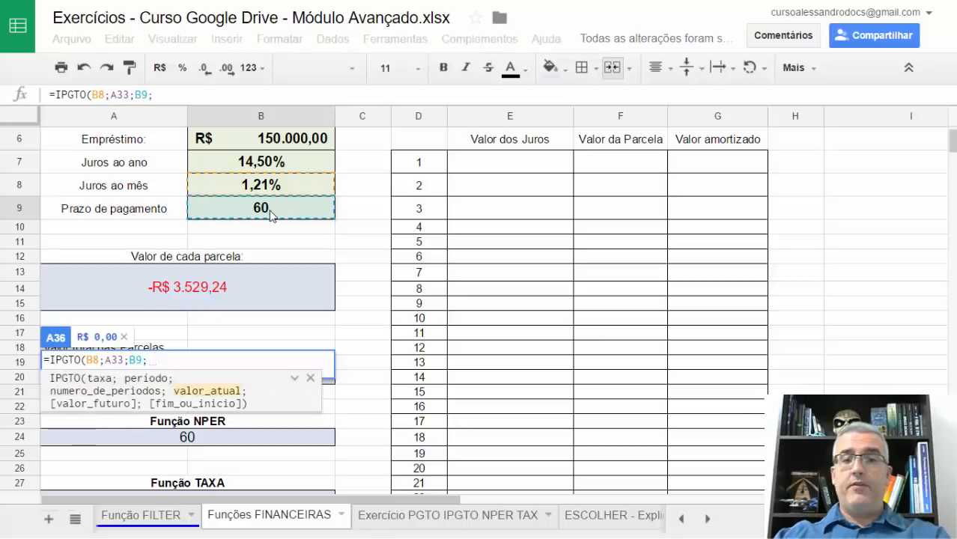
# - Complete the IPGTO formula in A36 with loan B6 as valor_atual, giving =IPGTO(B8;A33;B9;B6)
pyautogui.scroll(1, 211, 353)
pyautogui.click(310, 213)
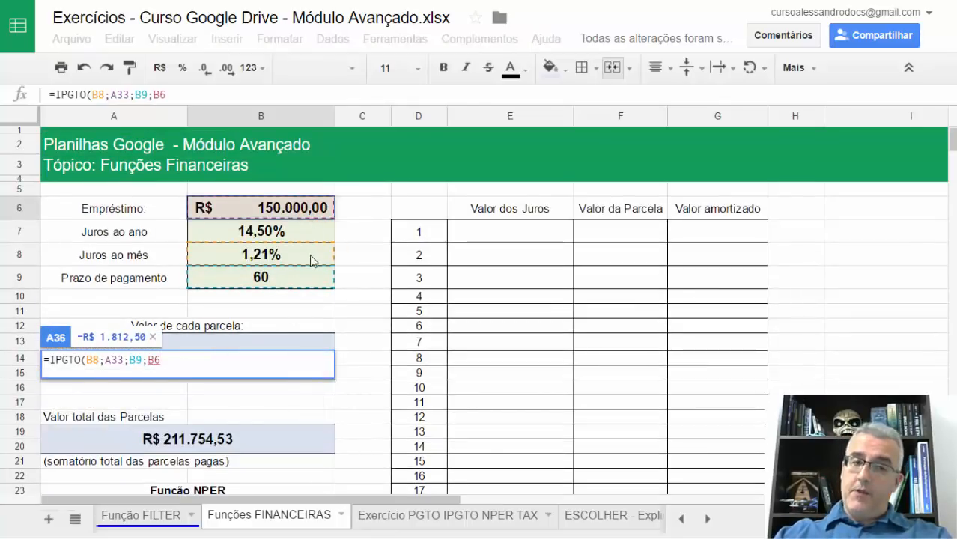
pyautogui.scroll(-3, 303, 266)
pyautogui.write(';')
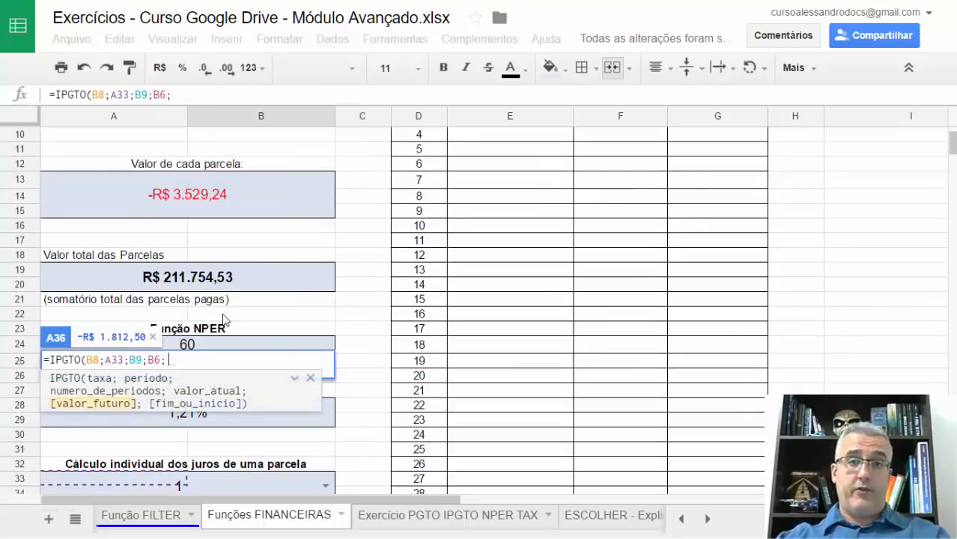
pyautogui.press('BackSpace')
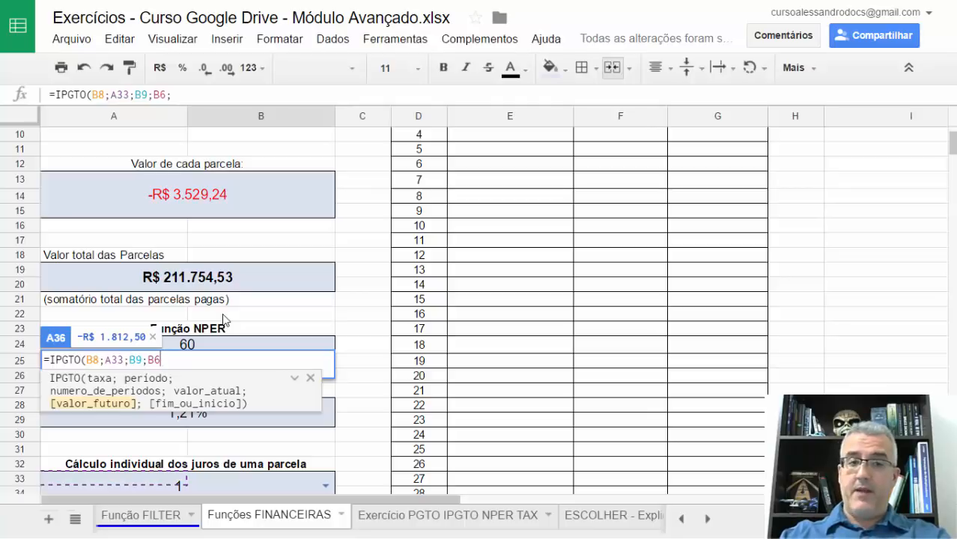
pyautogui.write(')')
pyautogui.scroll(-2, 225, 318)
pyautogui.press('Return')
pyautogui.scroll(-1, 225, 316)
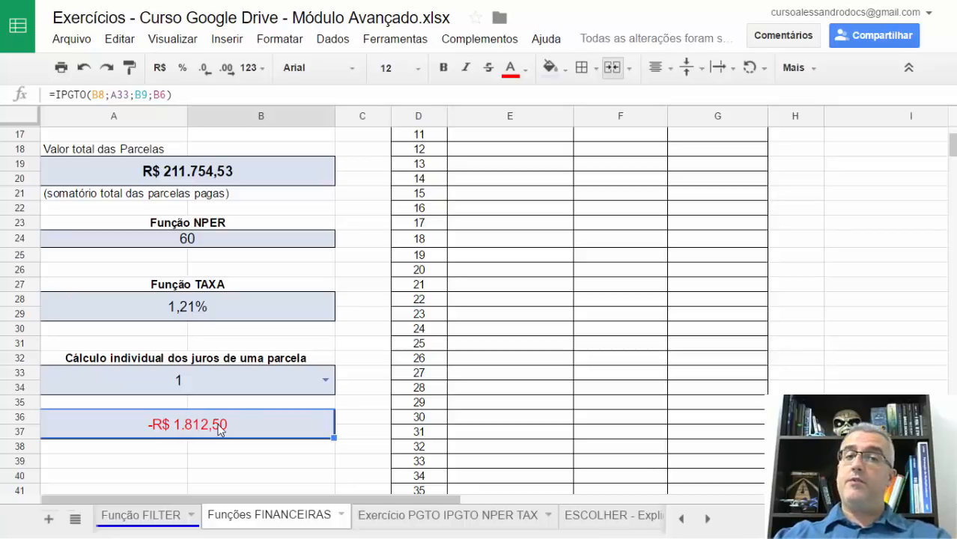
# - Compare the PGTO installment value in A13 with the IPGTO interest result in A36
pyautogui.scroll(3, 218, 429)
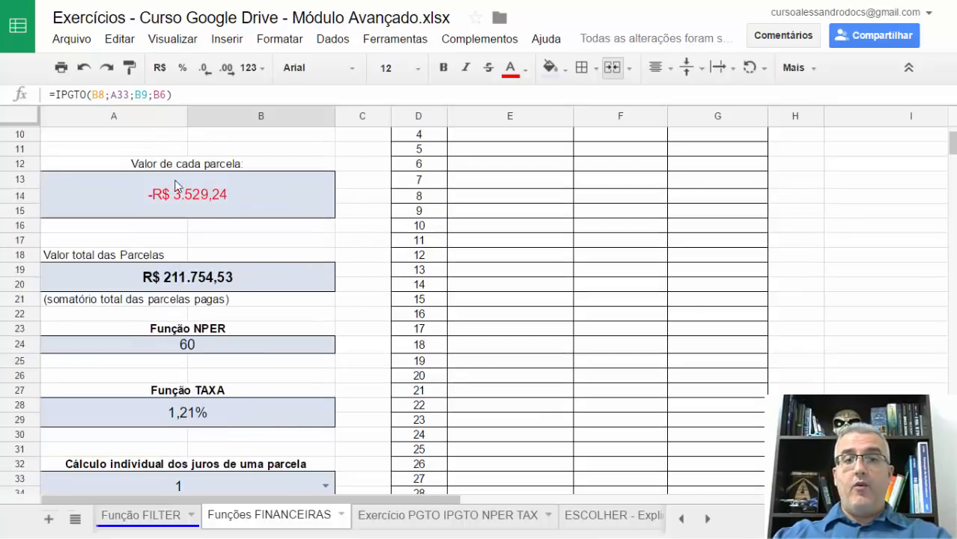
pyautogui.click(177, 186)
pyautogui.scroll(-3, 222, 300)
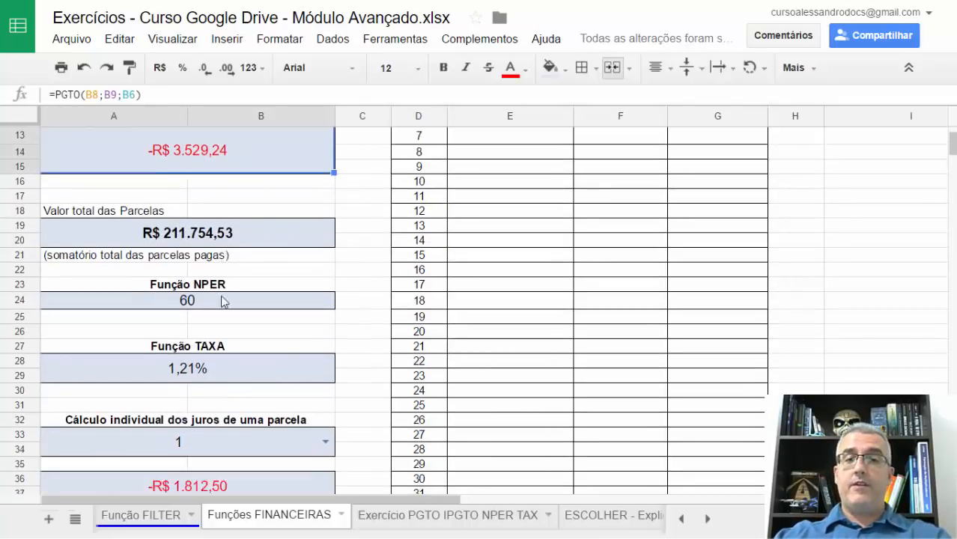
# - Calculate the amortized part of the installment in A39 by subtracting the interest from the installment value with =A13-A36
pyautogui.click(139, 461)
pyautogui.write('=')
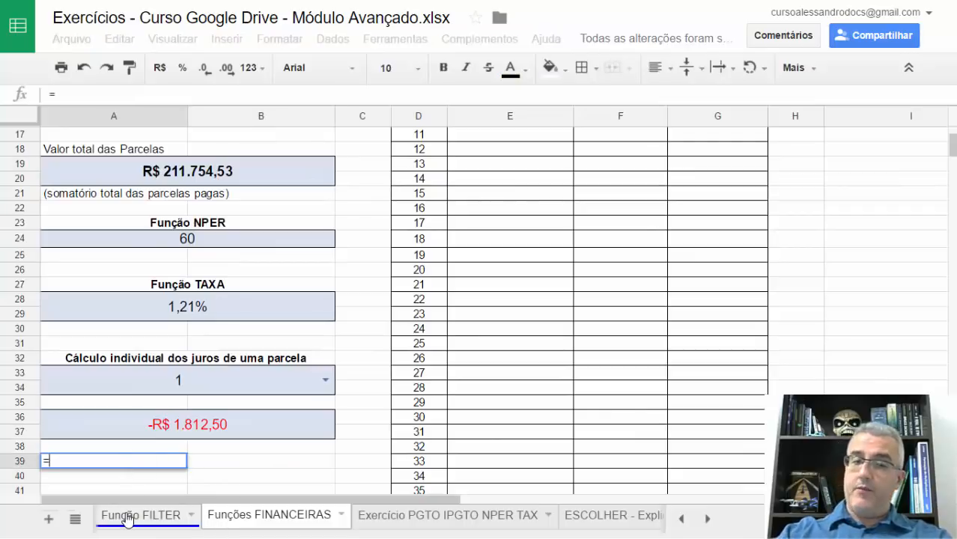
pyautogui.scroll(3, 179, 359)
pyautogui.click(207, 251)
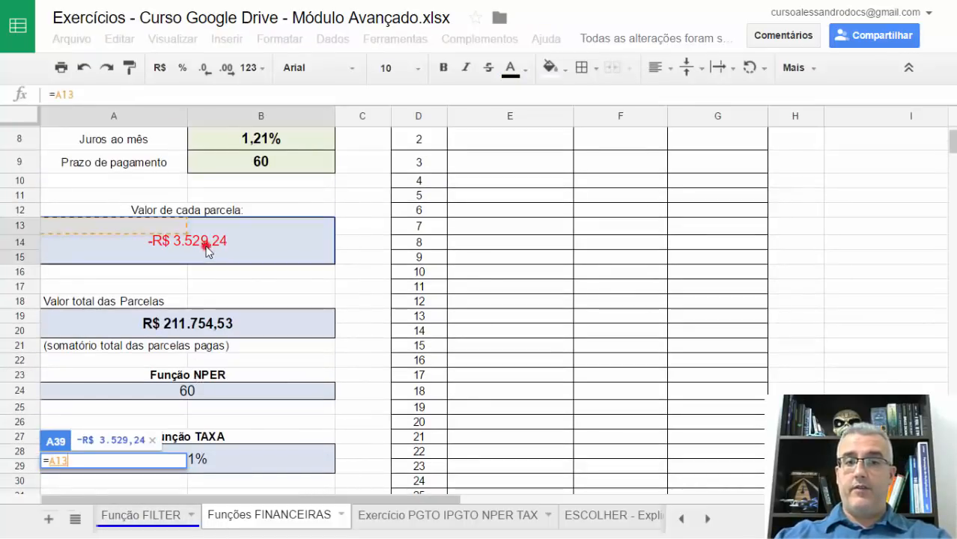
pyautogui.write('-')
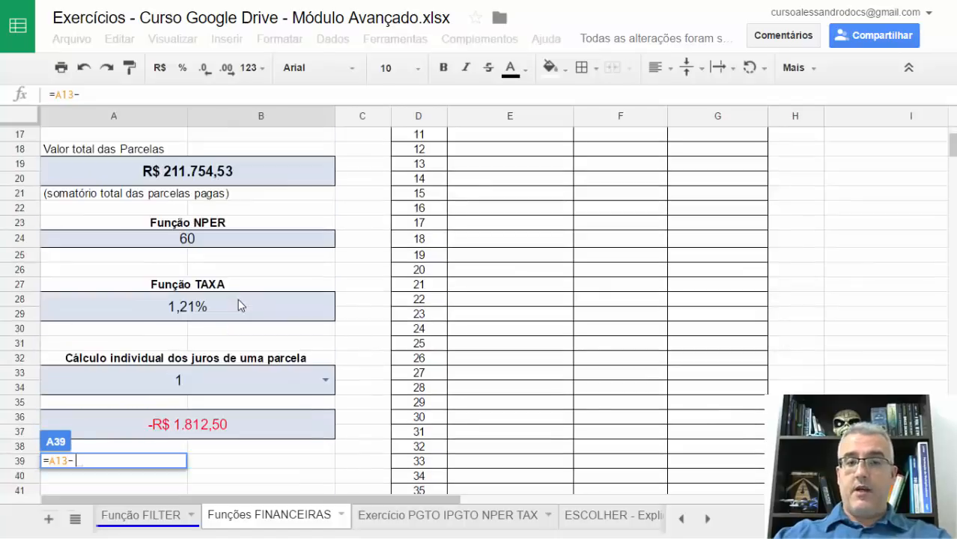
pyautogui.scroll(-6, 237, 304)
pyautogui.click(188, 265)
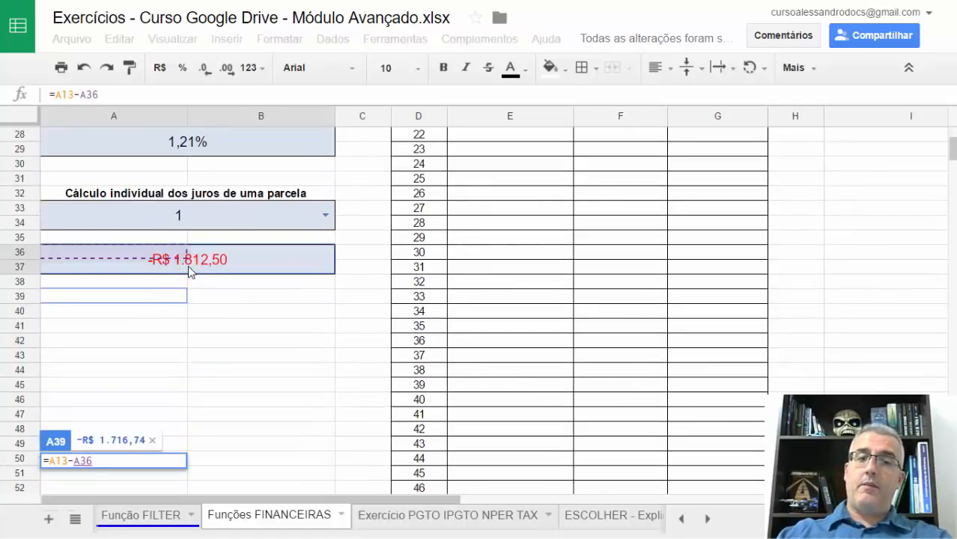
pyautogui.press('Return')
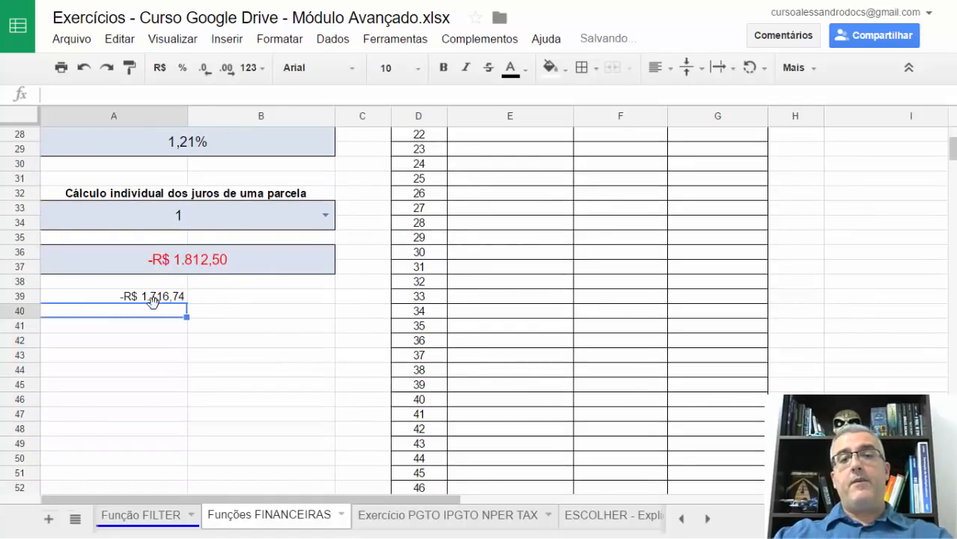
pyautogui.click(153, 298)
pyautogui.press('Delete')
pyautogui.hotkey('ctrl', 'z')
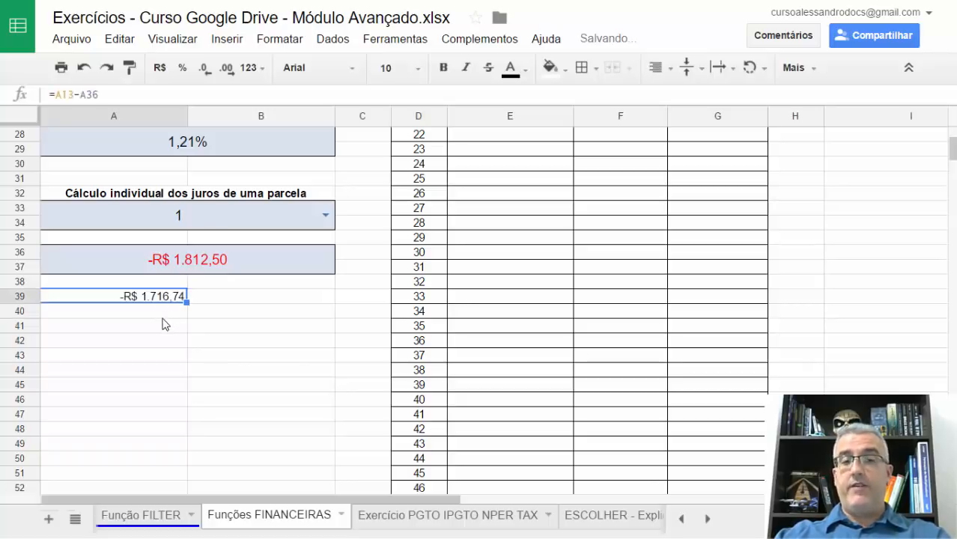
pyautogui.click(164, 322)
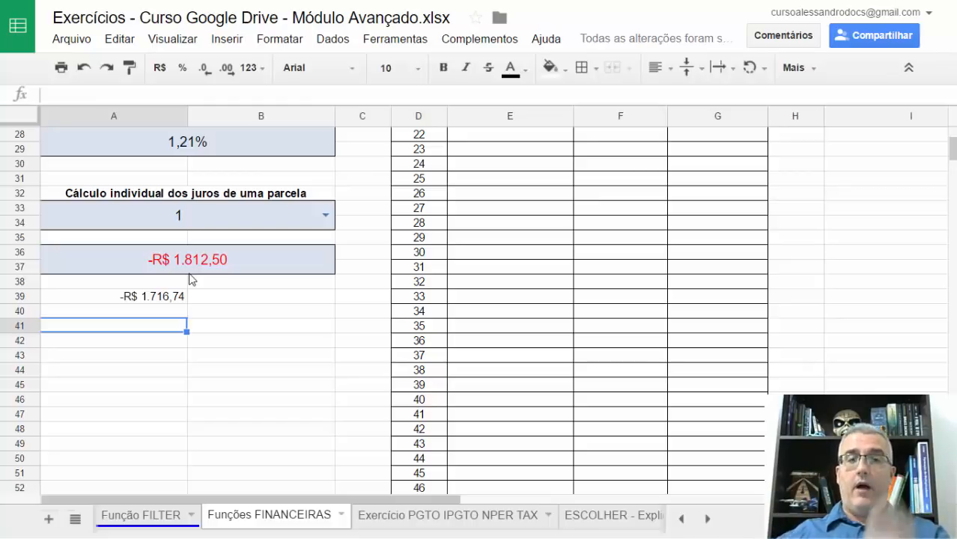
pyautogui.press('Up')
pyautogui.press('Up')
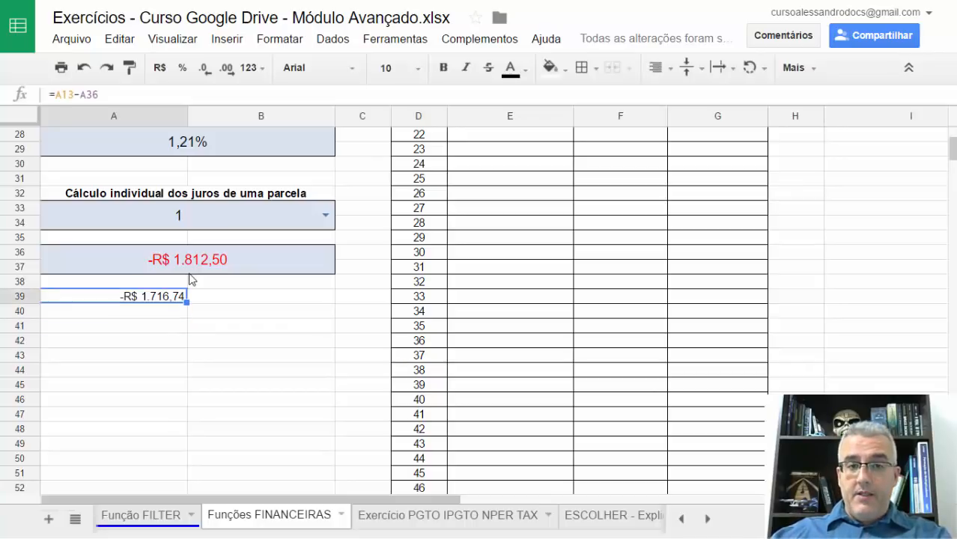
# - Examine the installment table from the numbers in column D across Valor dos Juros, Valor da Parcela and Valor amortizado
pyautogui.press('Right')
pyautogui.press('Right')
pyautogui.press('Right')
pyautogui.hotkey('ctrl', 'Down')
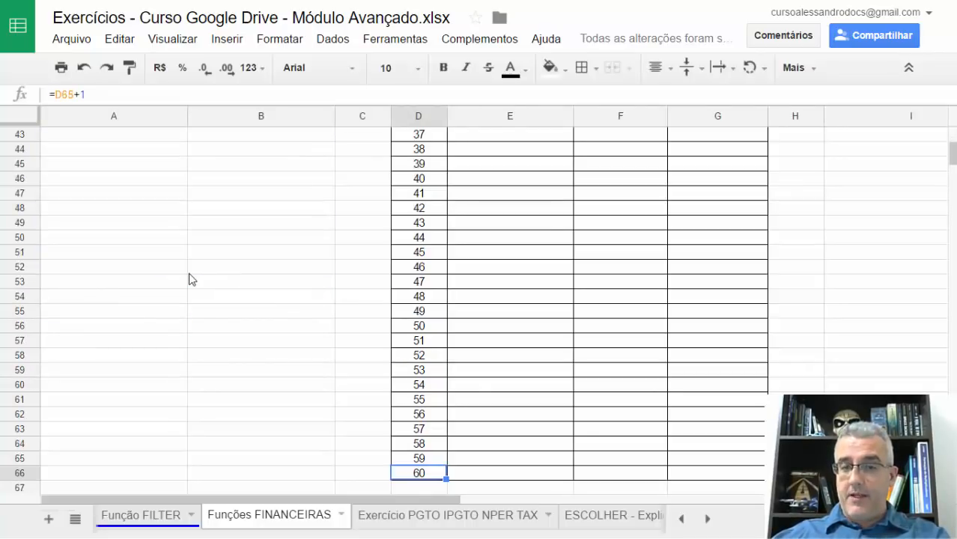
pyautogui.hotkey('ctrl', 'Up')
pyautogui.press('Right')
pyautogui.press('Up')
pyautogui.press('Down')
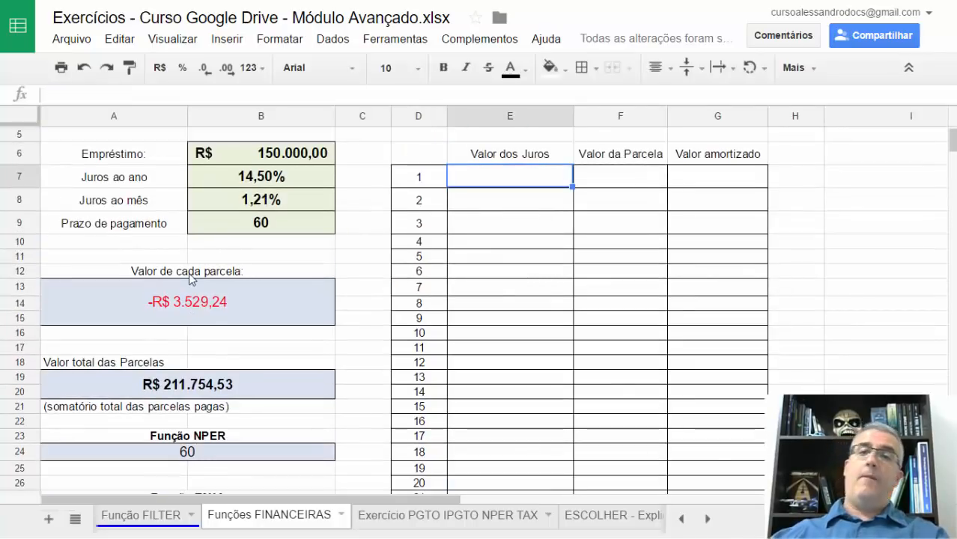
pyautogui.click(626, 184)
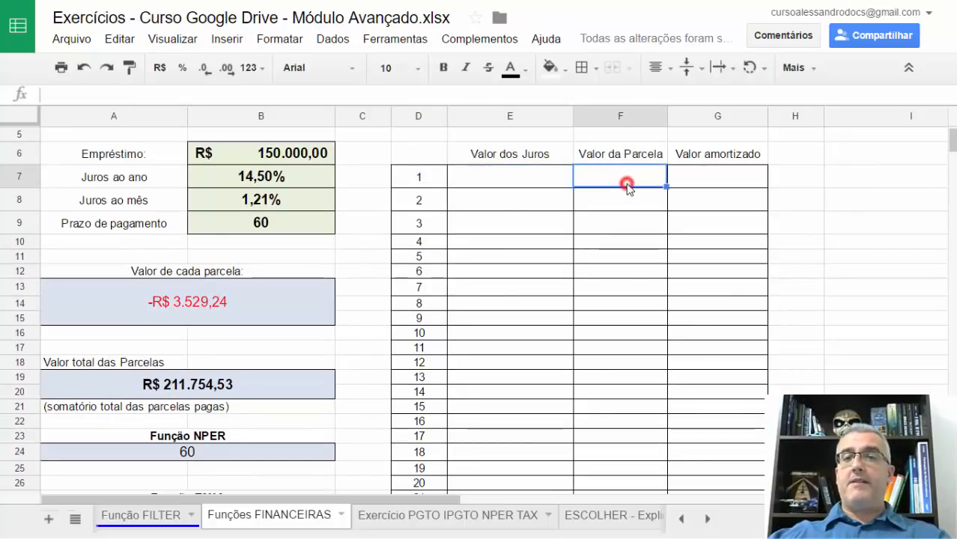
pyautogui.click(727, 174)
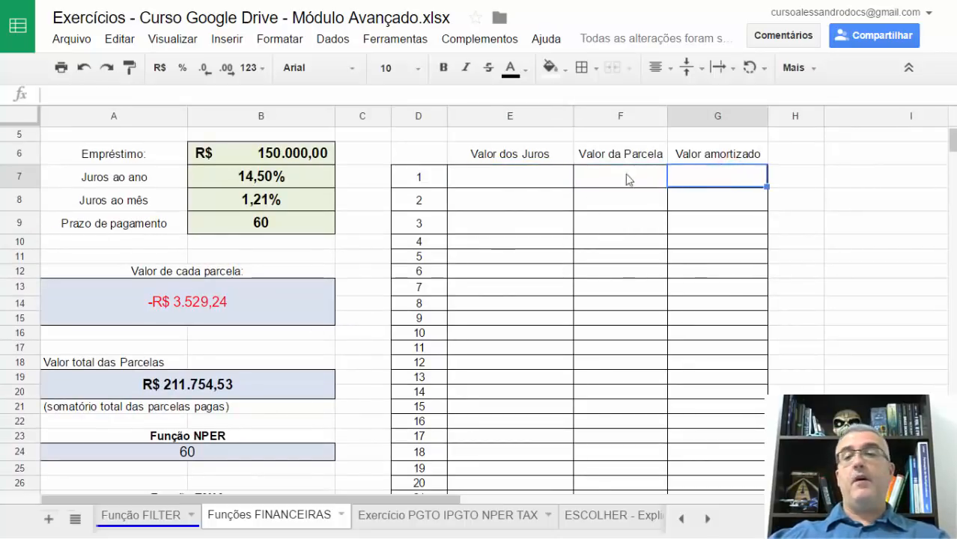
# - Start an IPGTO formula in E7 under Valor dos Juros with the monthly interest rate B8 as taxa
pyautogui.click(482, 184)
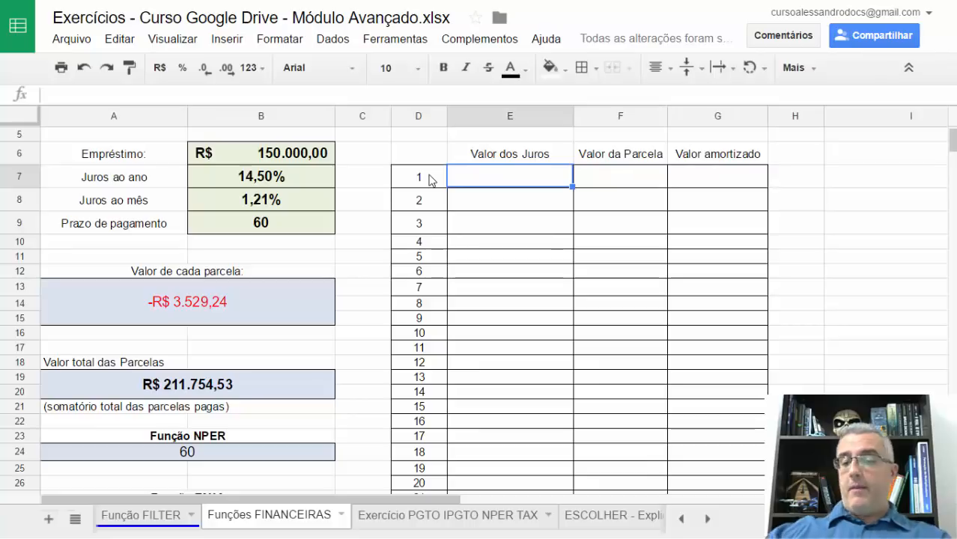
pyautogui.write('=IPGOT(')
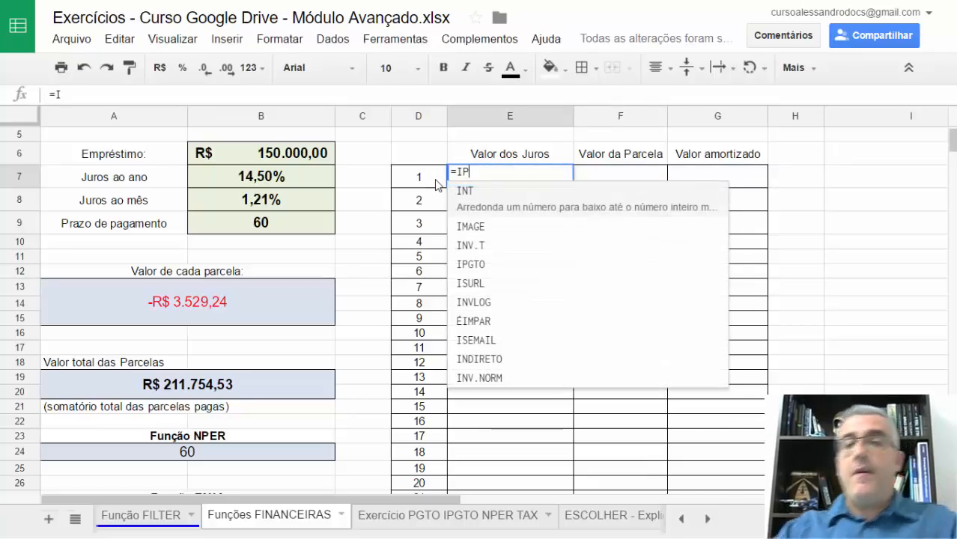
pyautogui.press('BackSpace')
pyautogui.press('BackSpace')
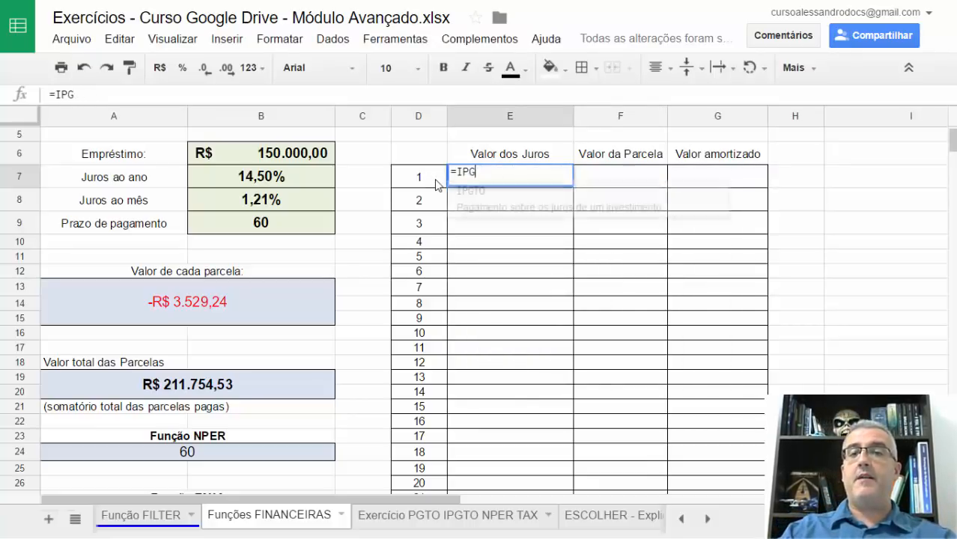
pyautogui.write('TO(')
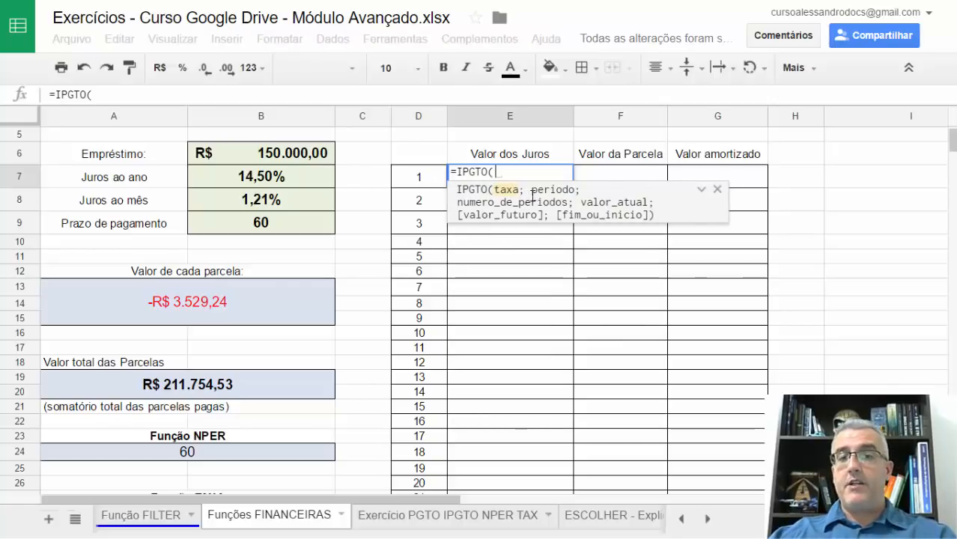
pyautogui.click(277, 200)
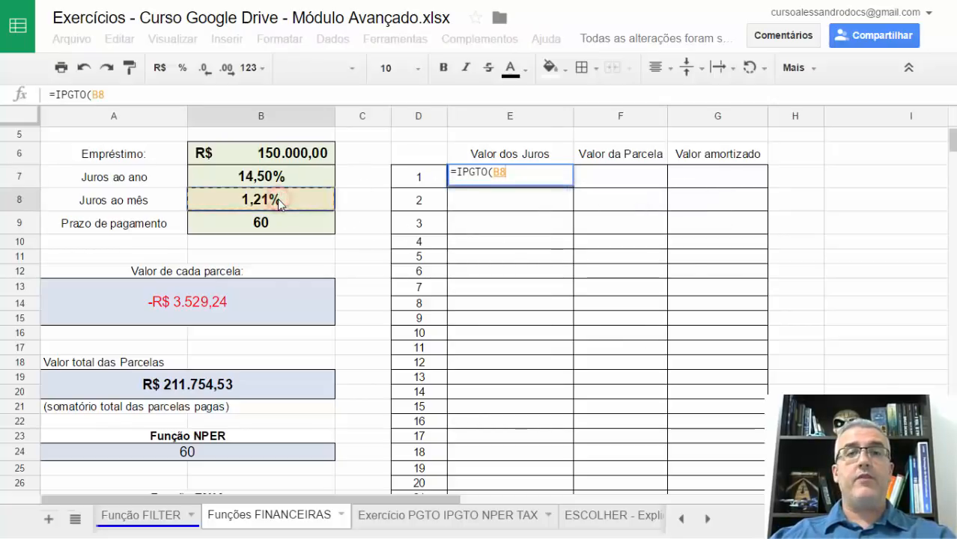
# - Add installment number D7 as período in the E7 formula and make the rate reference absolute as $B$8
pyautogui.write(';')
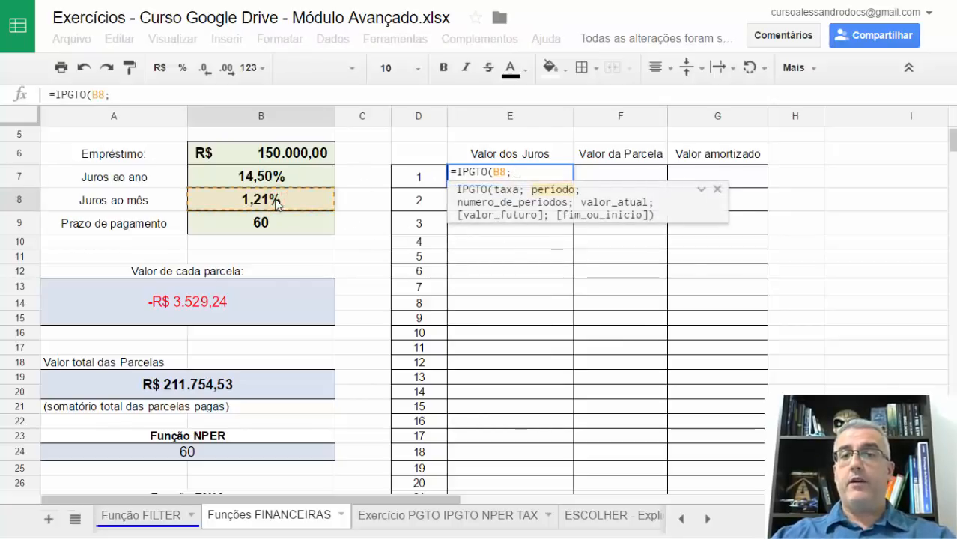
pyautogui.click(422, 177)
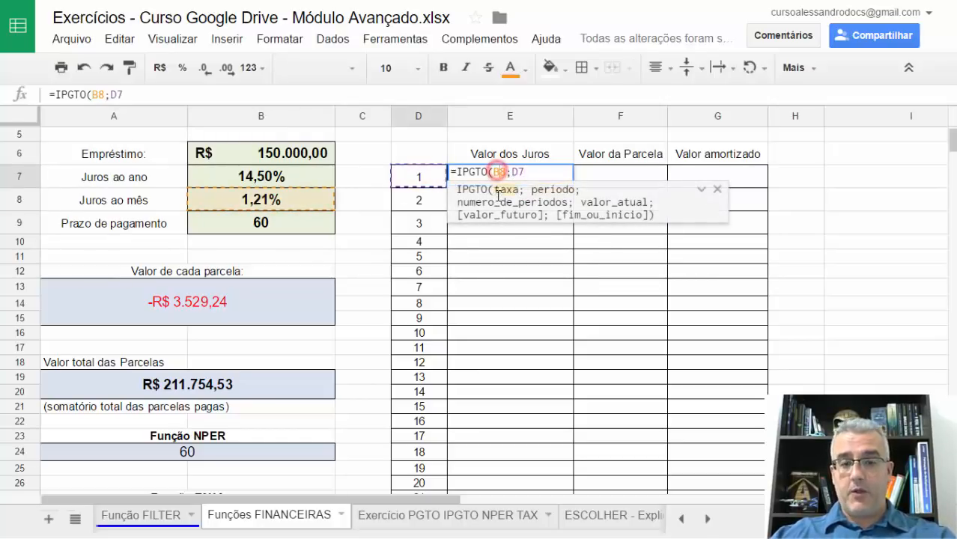
pyautogui.press('F4')
pyautogui.click(532, 172)
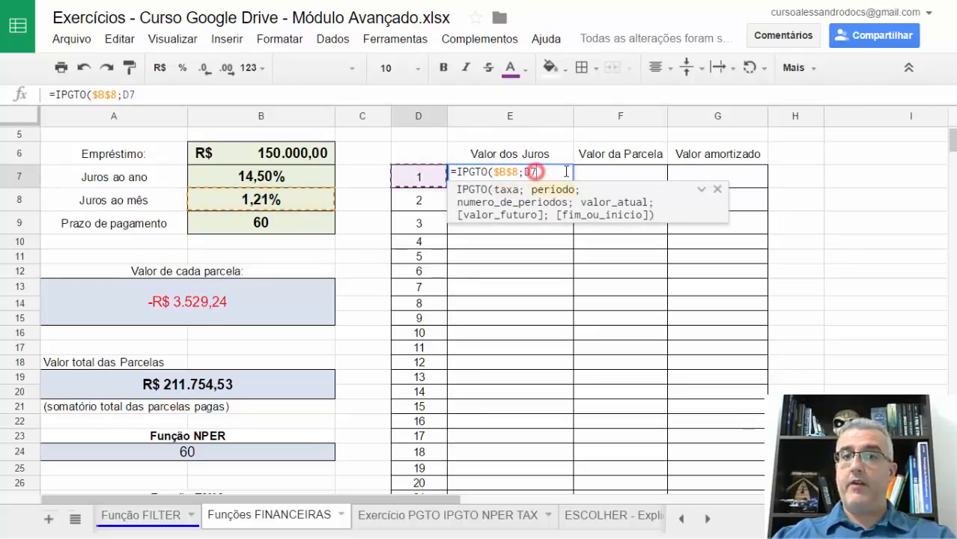
# - Complete the IPGTO formula in E7 with absolute references to the payment term and loan, giving =IPGTO($B$8;D7;$B$9;$B$6)
pyautogui.write(';')
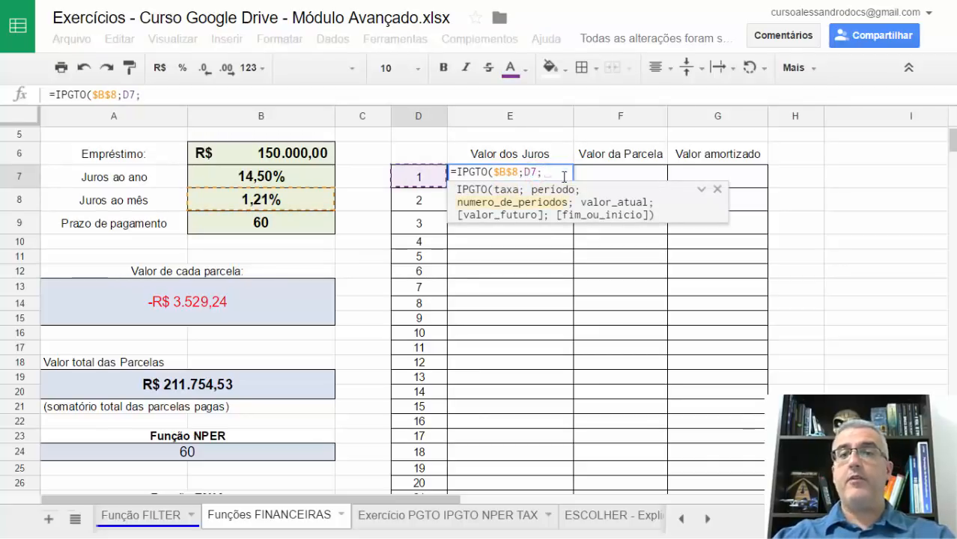
pyautogui.click(266, 223)
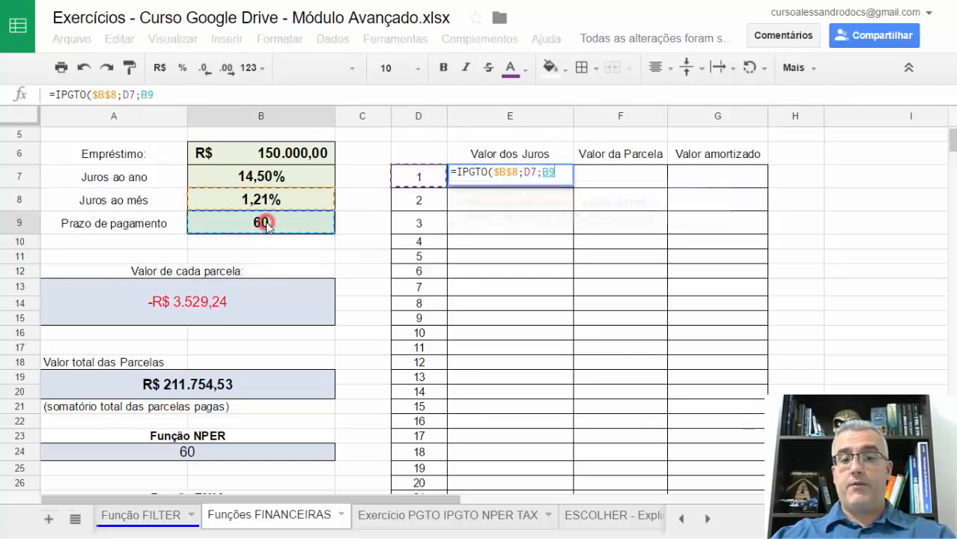
pyautogui.press('F4')
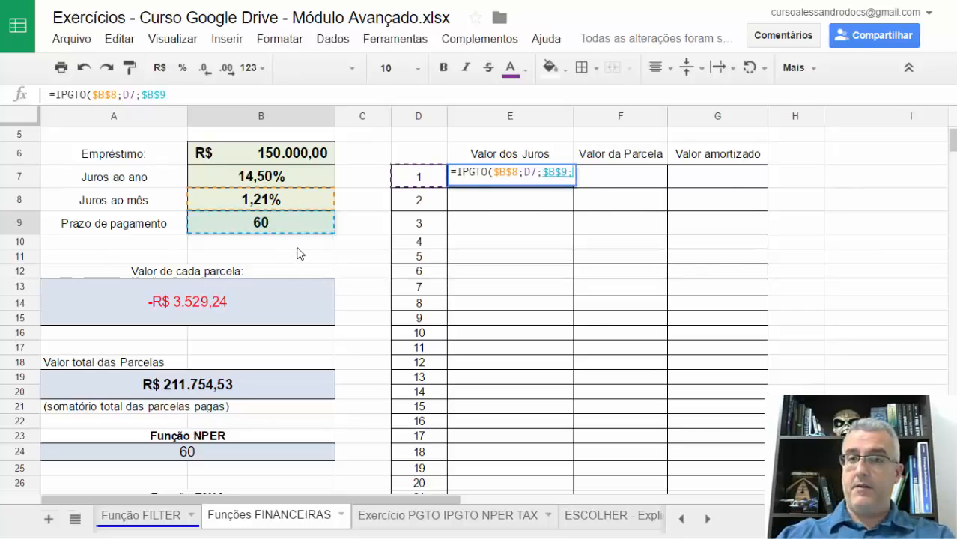
pyautogui.write(';')
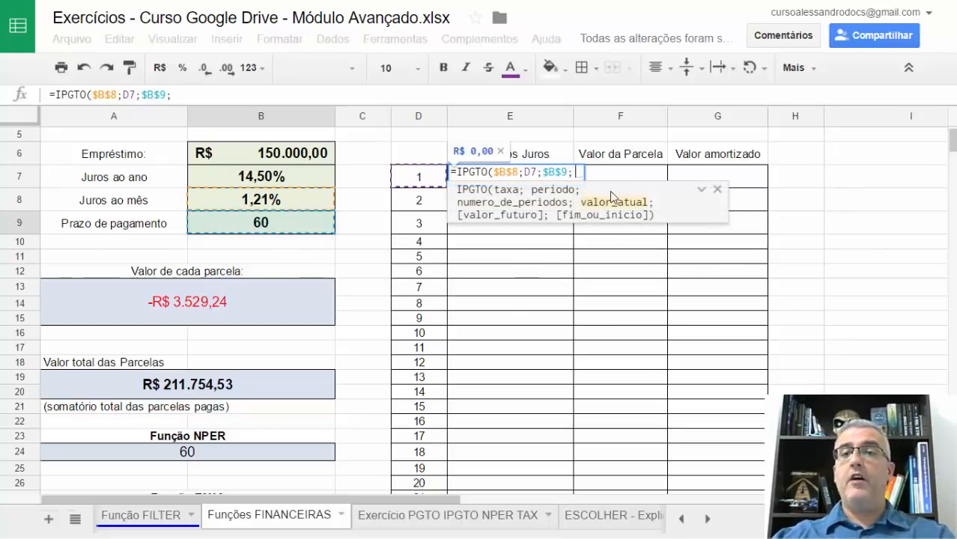
pyautogui.click(288, 153)
pyautogui.press('F4')
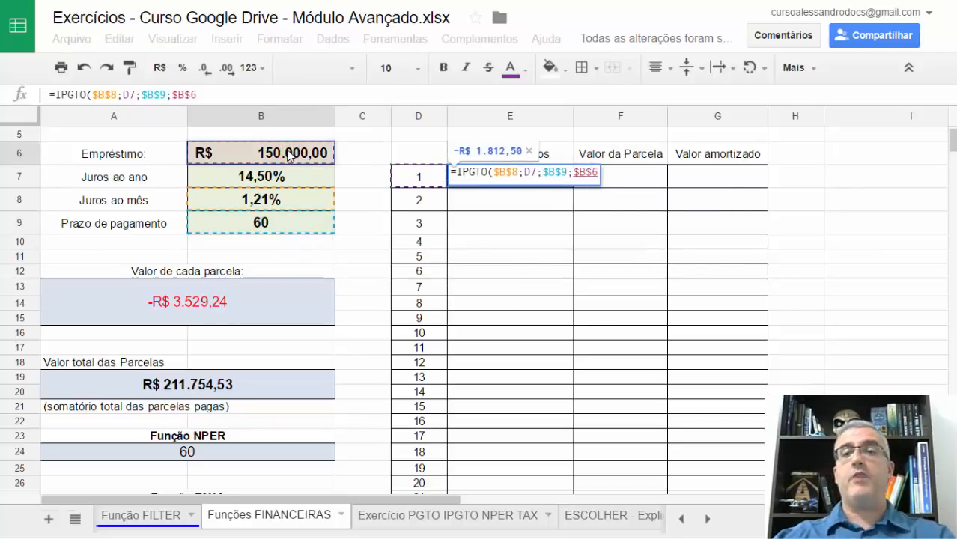
pyautogui.press('Return')
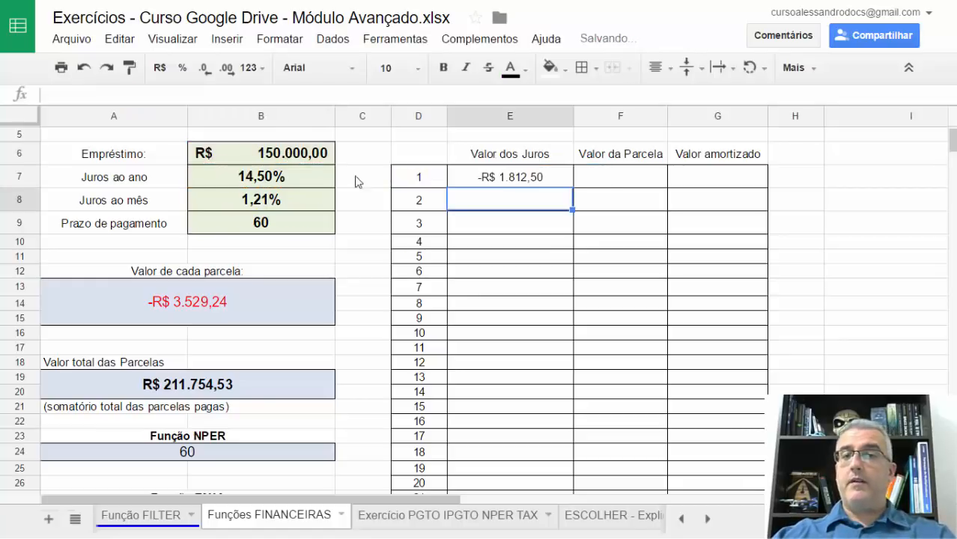
# - Fill the IPGTO formula from E7 down the Valor dos Juros column to installment 60 in row 66
pyautogui.click(526, 179)
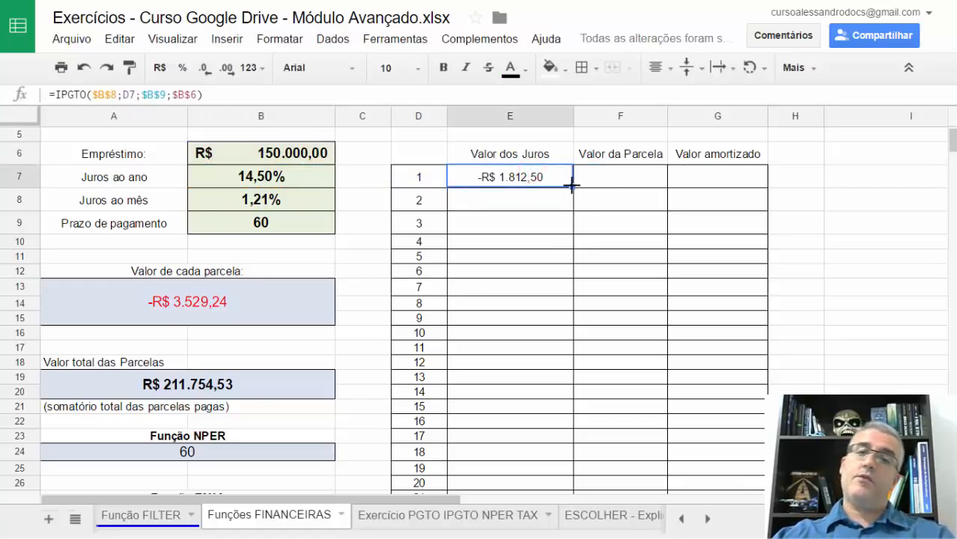
pyautogui.doubleClick(571, 185)
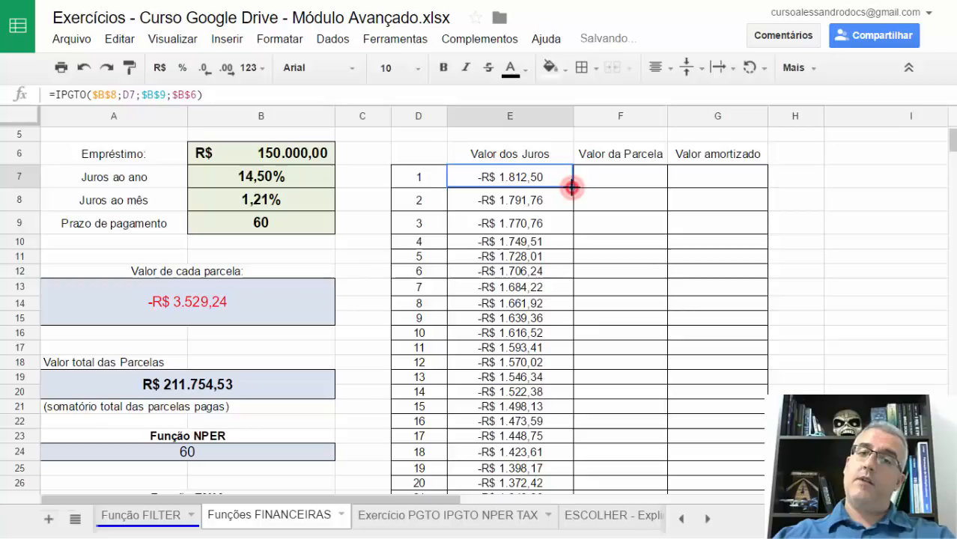
# - Review the interest values and formulas in the Valor dos Juros column from the first to the last installment
pyautogui.click(533, 196)
pyautogui.click(529, 180)
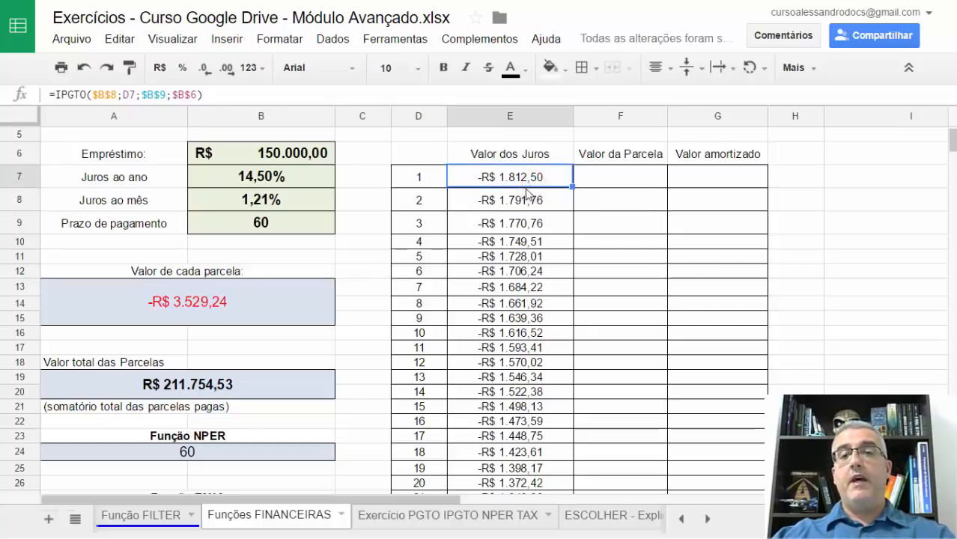
pyautogui.click(527, 201)
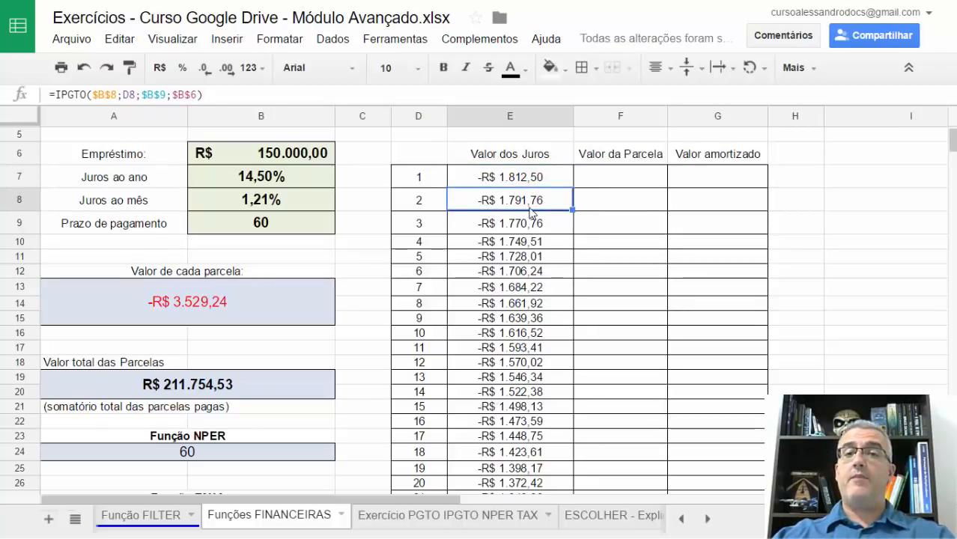
pyautogui.scroll(-10, 529, 213)
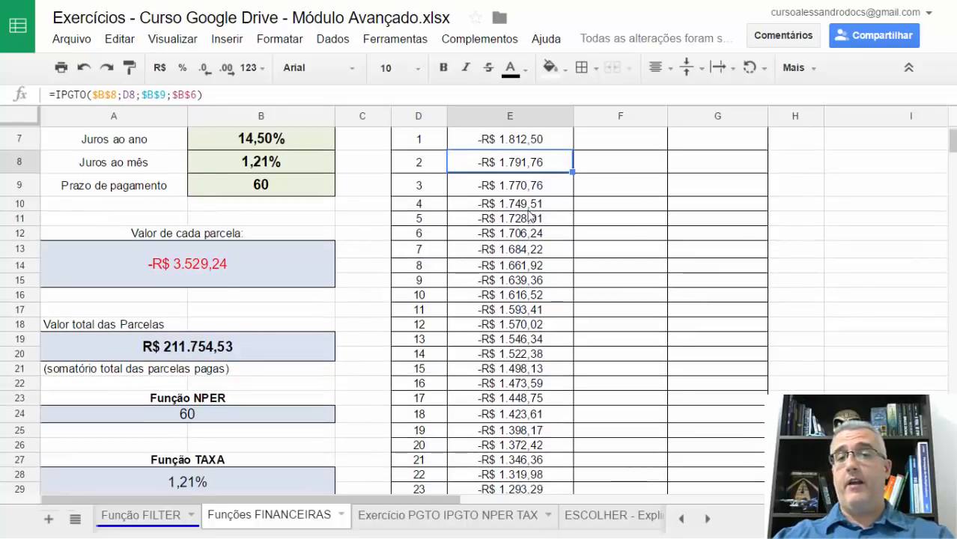
pyautogui.scroll(-5, 529, 217)
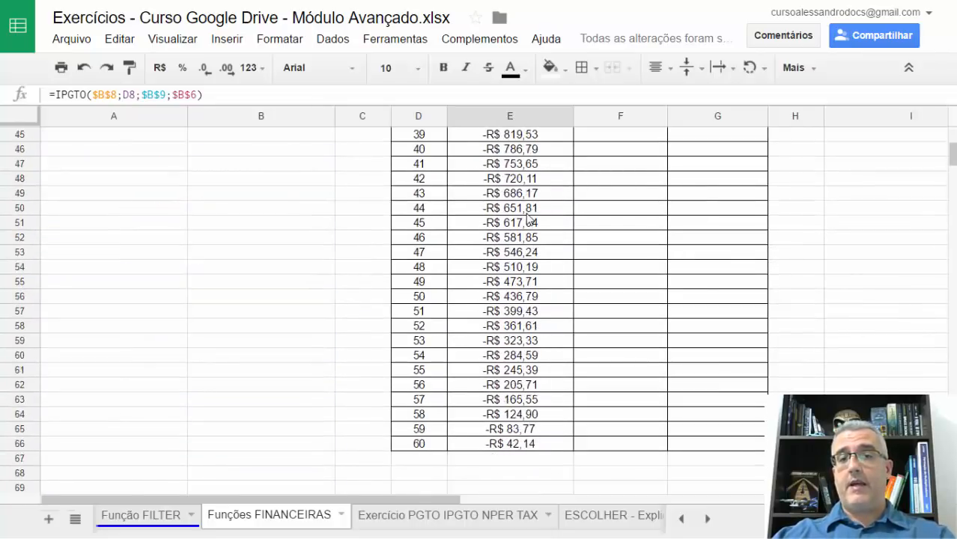
pyautogui.click(512, 340)
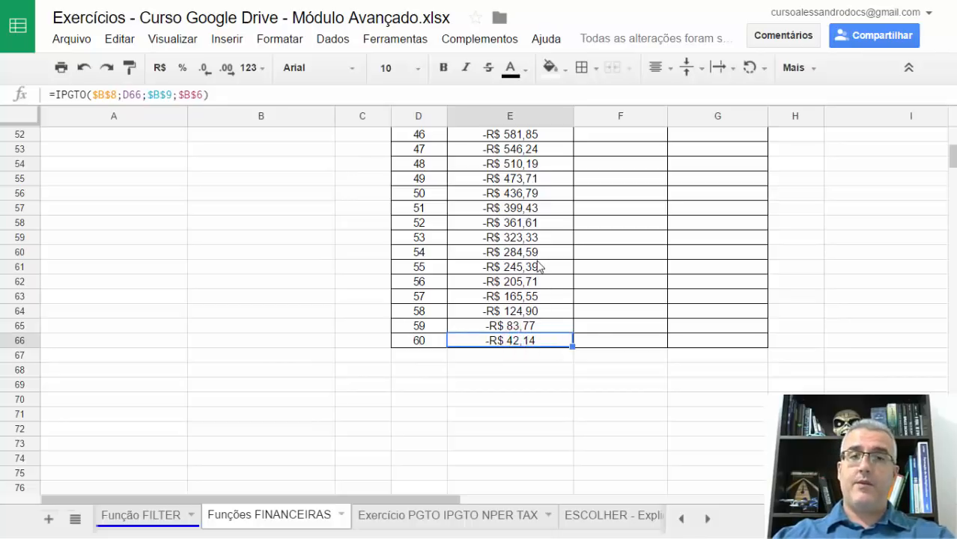
pyautogui.scroll(15, 538, 266)
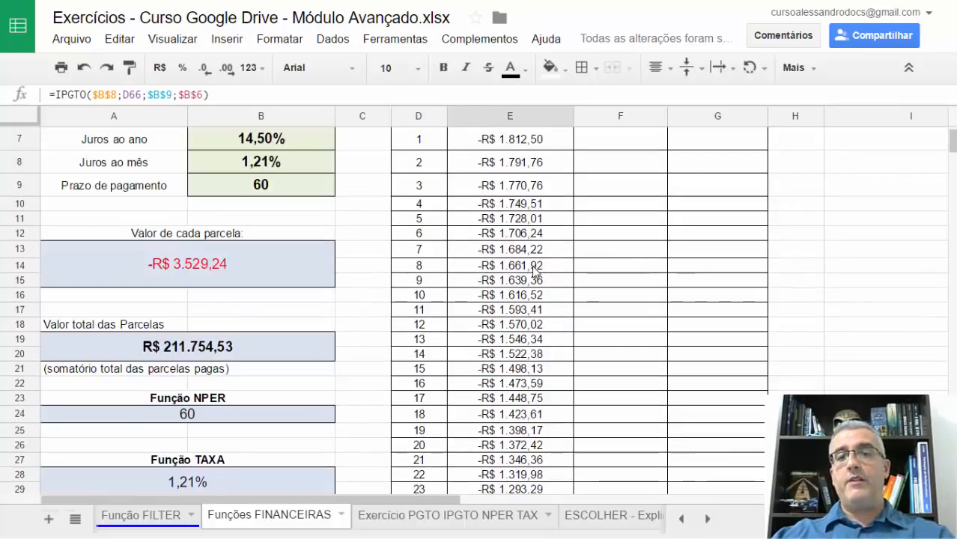
pyautogui.scroll(3, 535, 274)
pyautogui.click(528, 227)
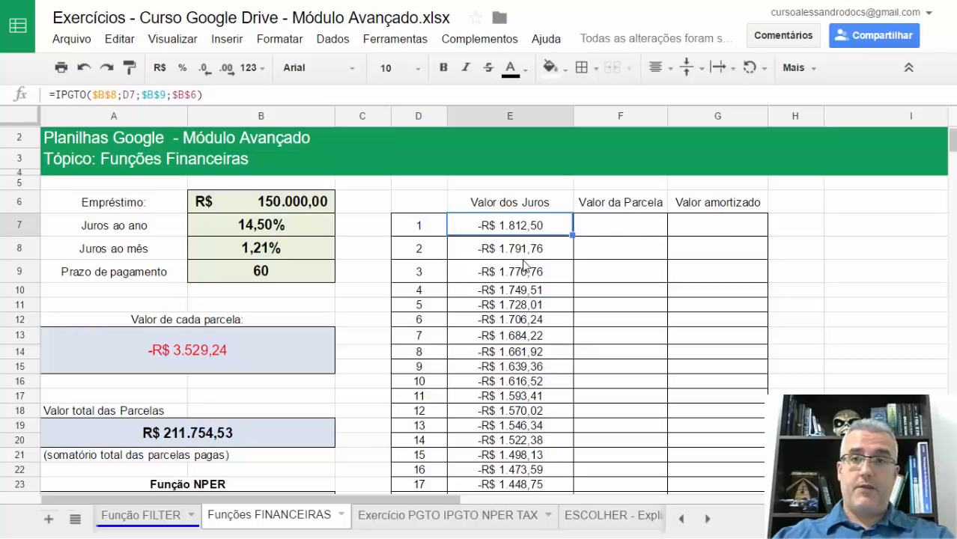
# - Enter =$A$13 in F7 as the installment value and fill it down the Valor da Parcela column
pyautogui.click(621, 223)
pyautogui.write('=')
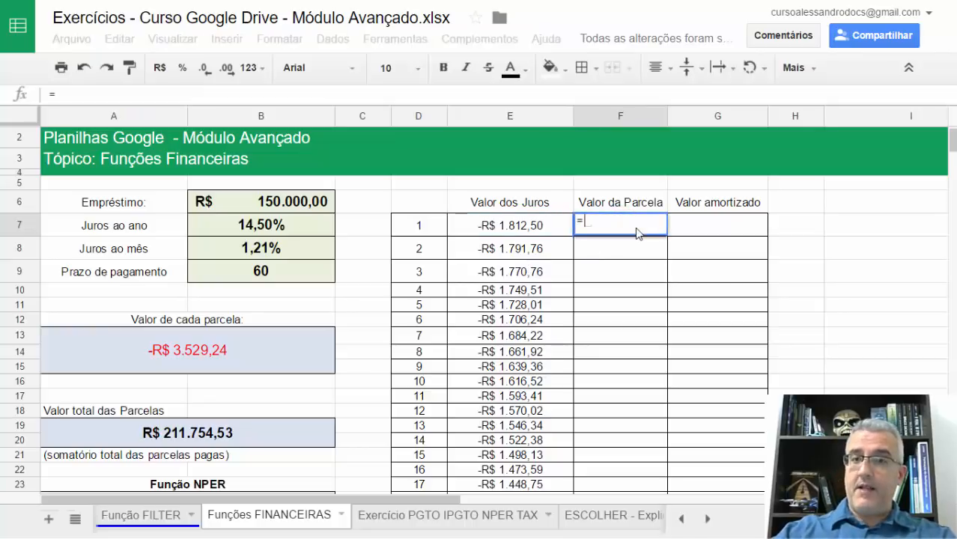
pyautogui.click(234, 366)
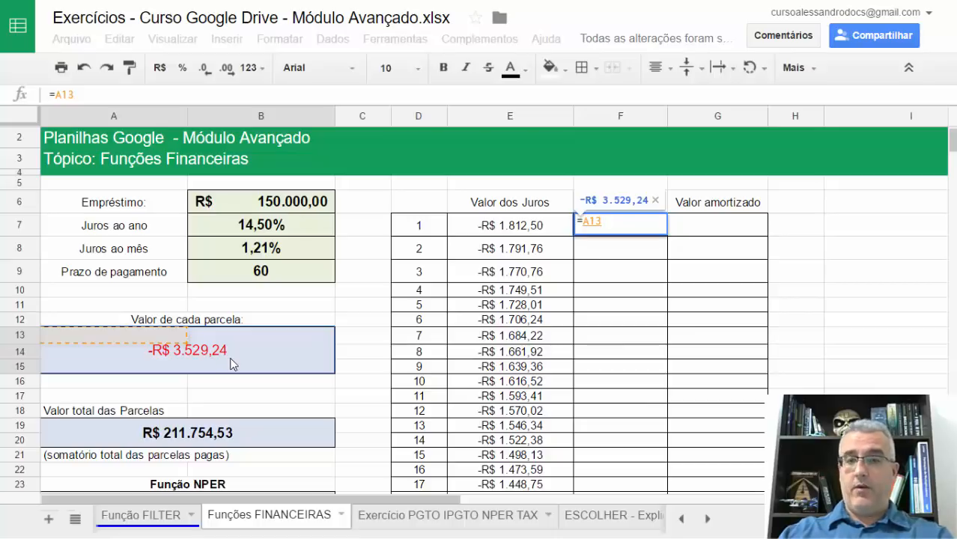
pyautogui.press('Return')
pyautogui.click(642, 223)
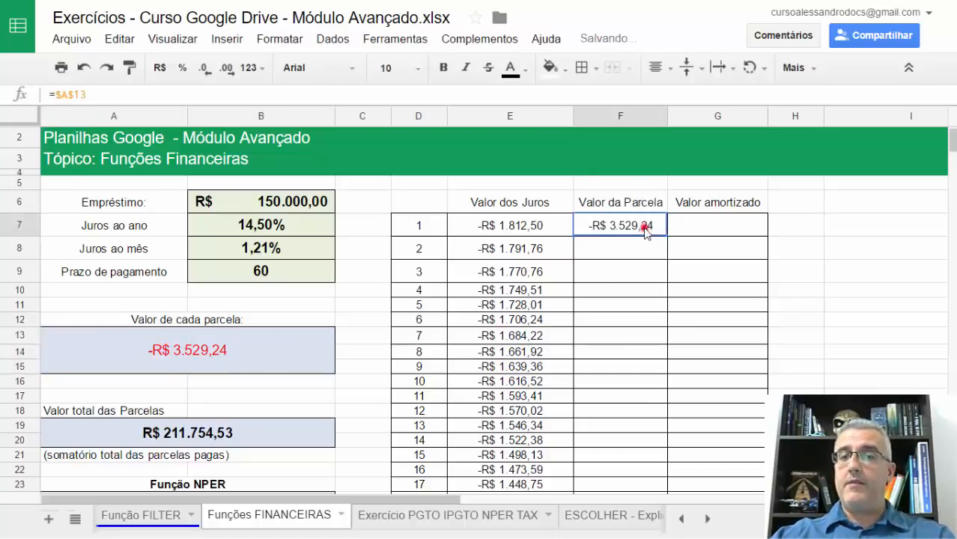
pyautogui.doubleClick(666, 235)
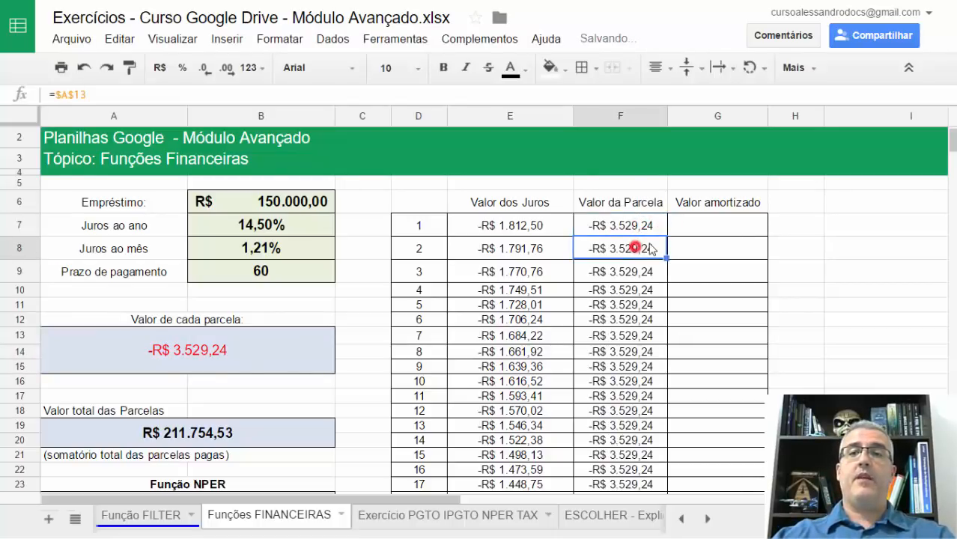
# - Calculate the first amortized value in G7 with =F7-E7 and fill it down the Valor amortizado column
pyautogui.click(675, 234)
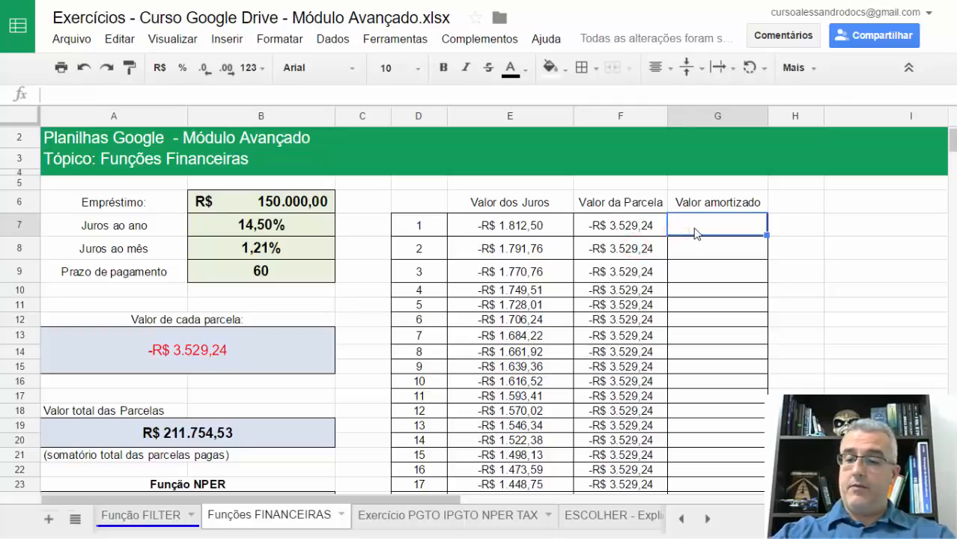
pyautogui.write('=')
pyautogui.click(604, 228)
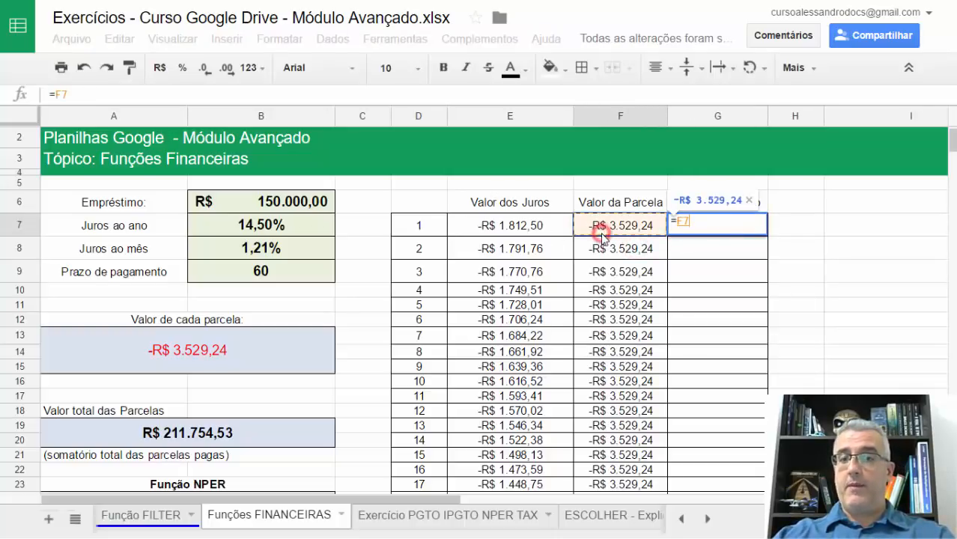
pyautogui.write('-')
pyautogui.click(530, 222)
pyautogui.press('Return')
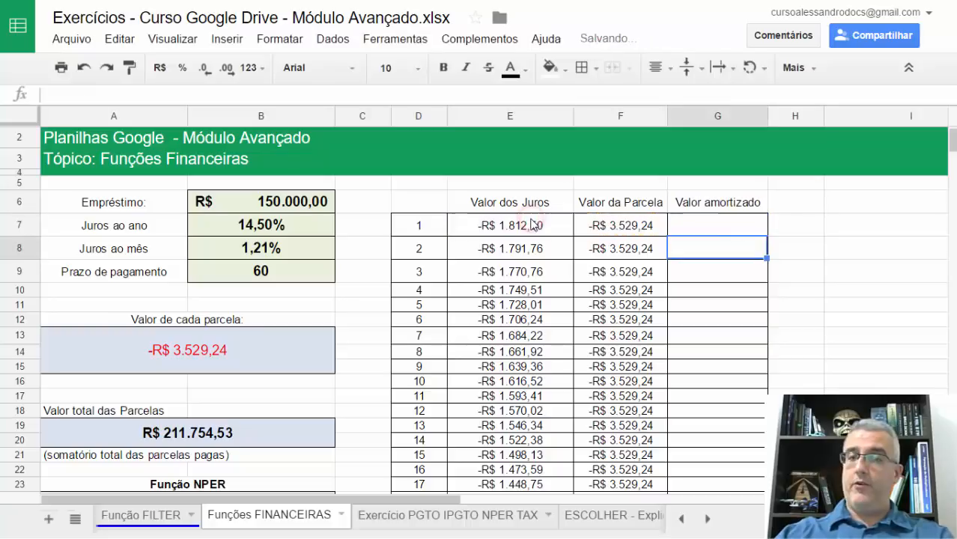
pyautogui.click(730, 224)
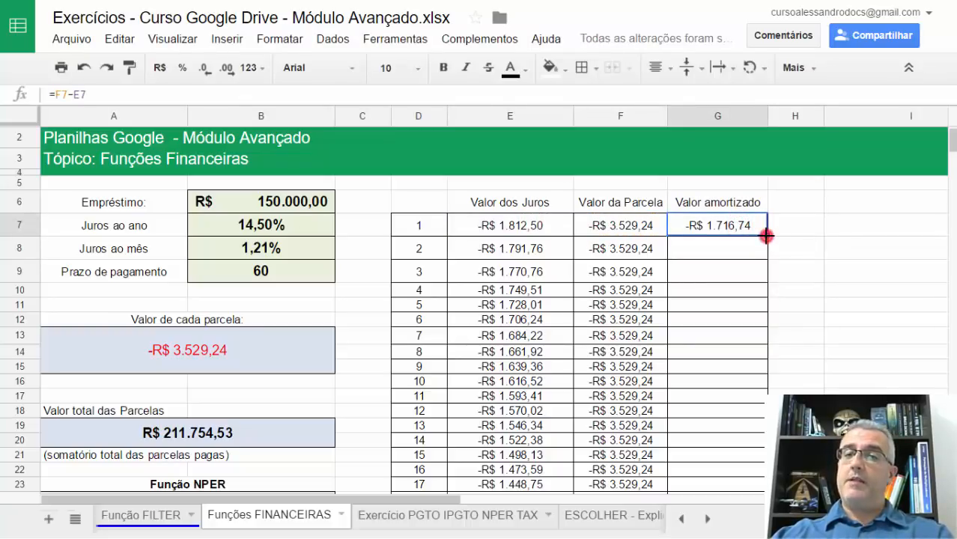
pyautogui.doubleClick(765, 235)
# - Review the Valor da Parcela and Valor amortizado columns from the first installment to installment 60
pyautogui.scroll(-5, 734, 239)
pyautogui.scroll(-10, 745, 249)
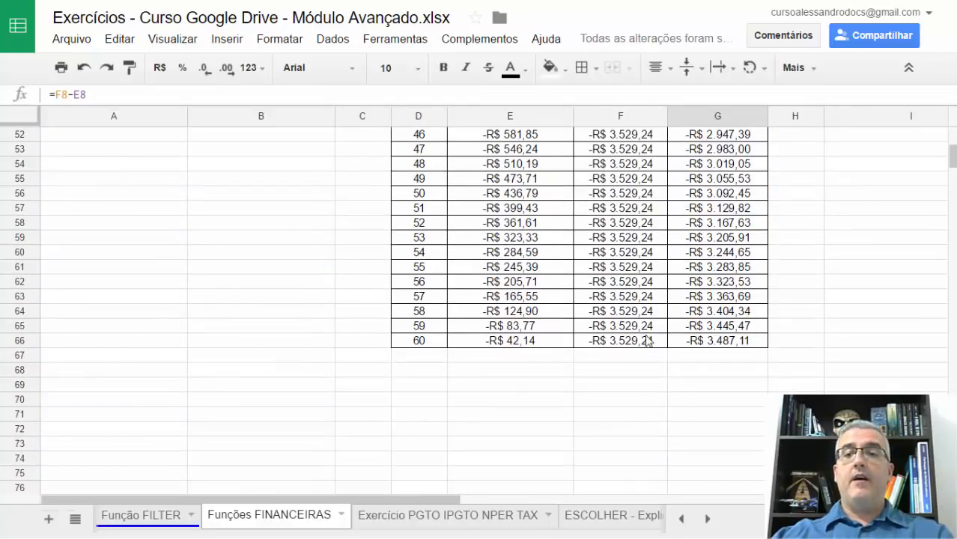
pyautogui.click(694, 345)
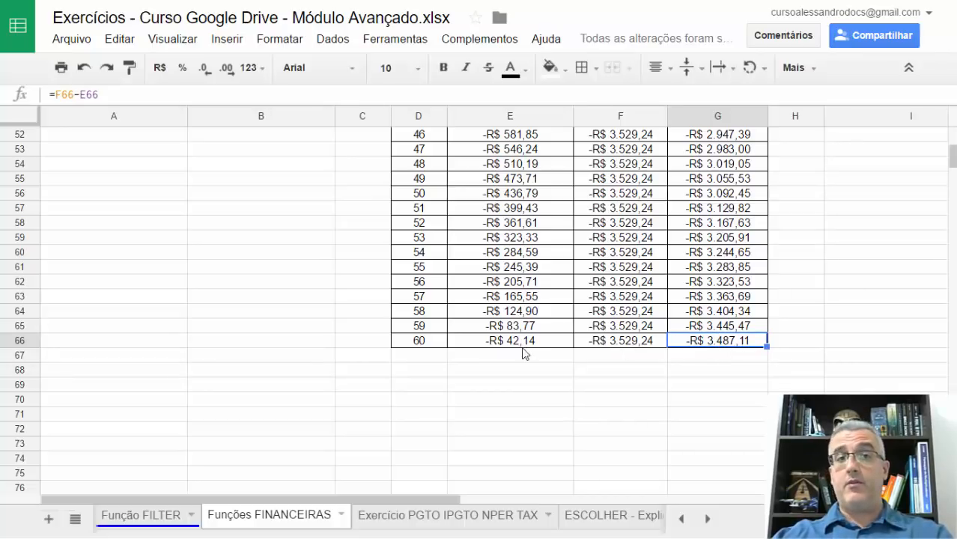
pyautogui.scroll(15, 649, 348)
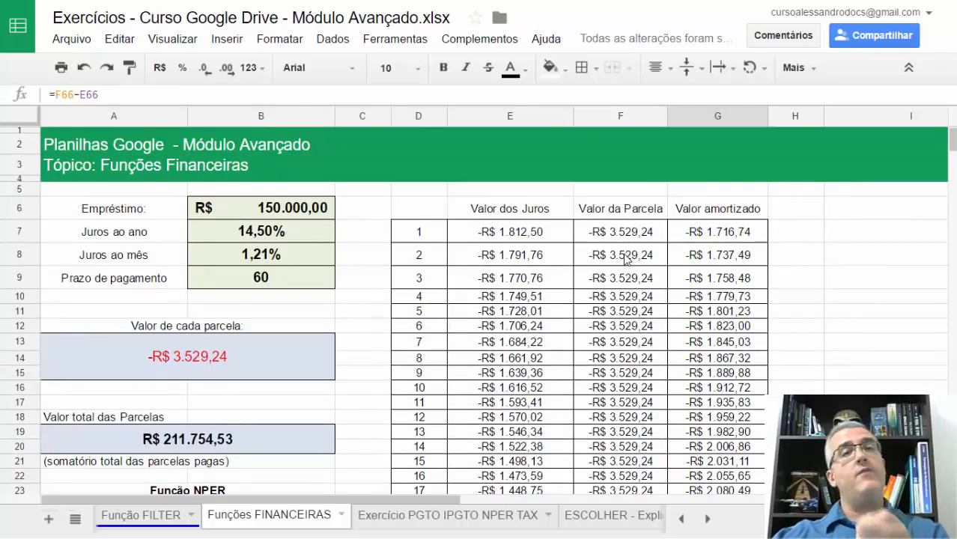
pyautogui.click(643, 228)
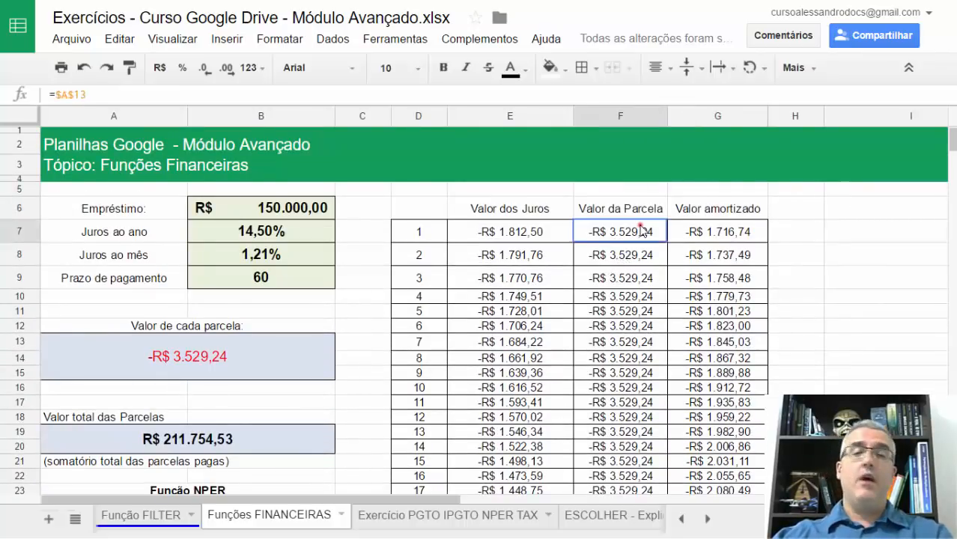
pyautogui.scroll(-6, 632, 251)
pyautogui.scroll(-11, 629, 254)
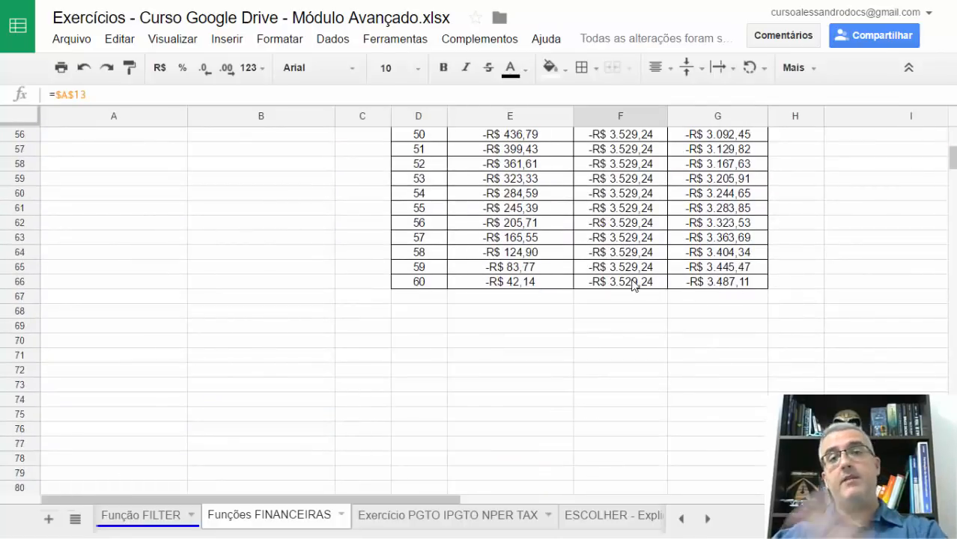
pyautogui.scroll(17, 630, 285)
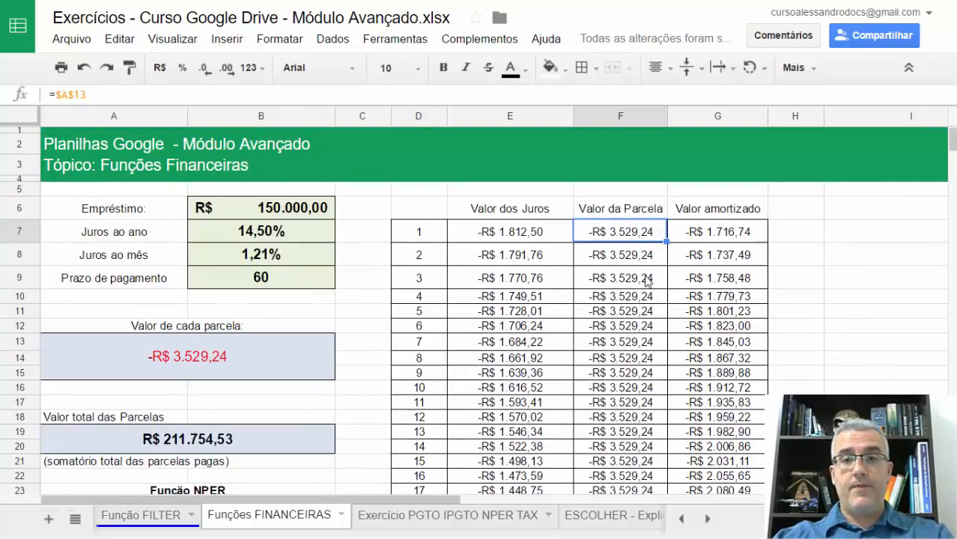
# - Change the Empréstimo amount in B6 to 52000
pyautogui.click(238, 214)
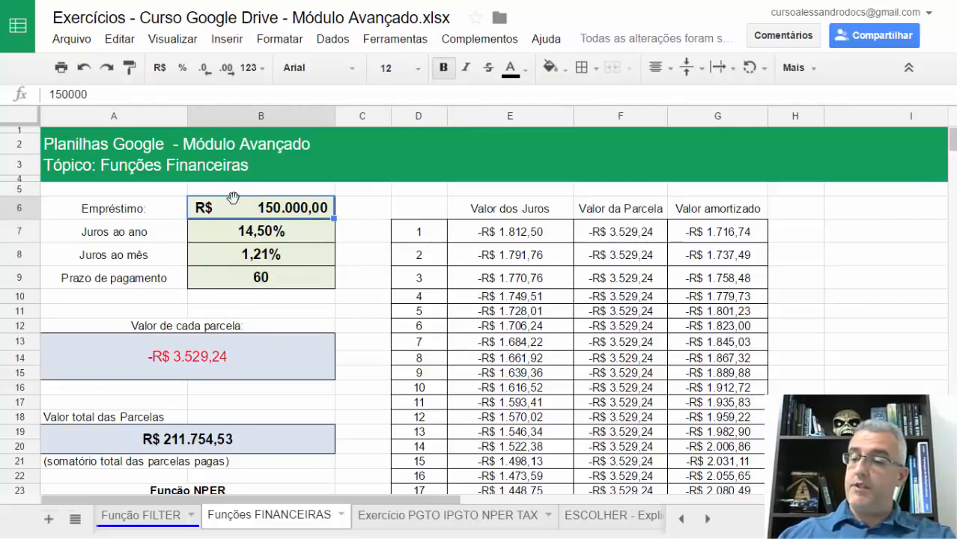
pyautogui.write('52000')
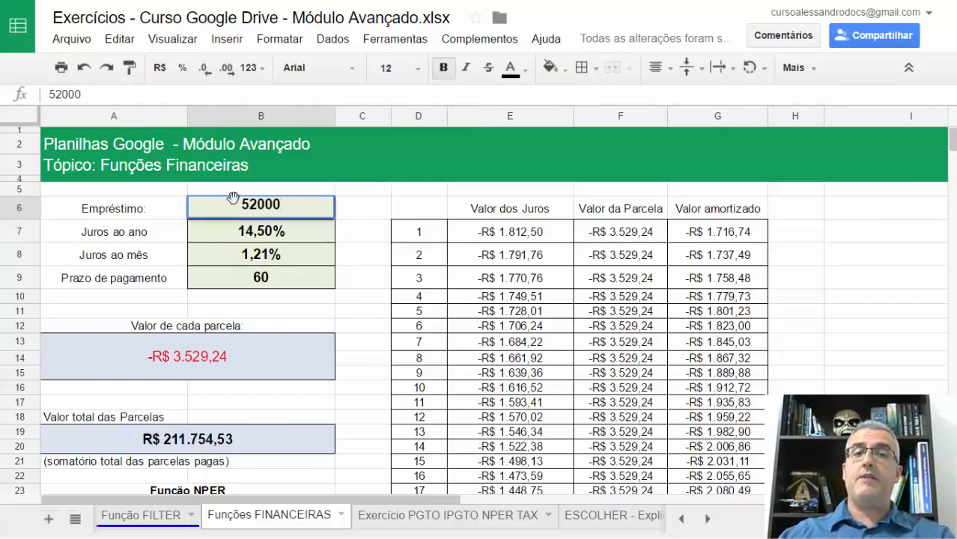
pyautogui.press('Return')
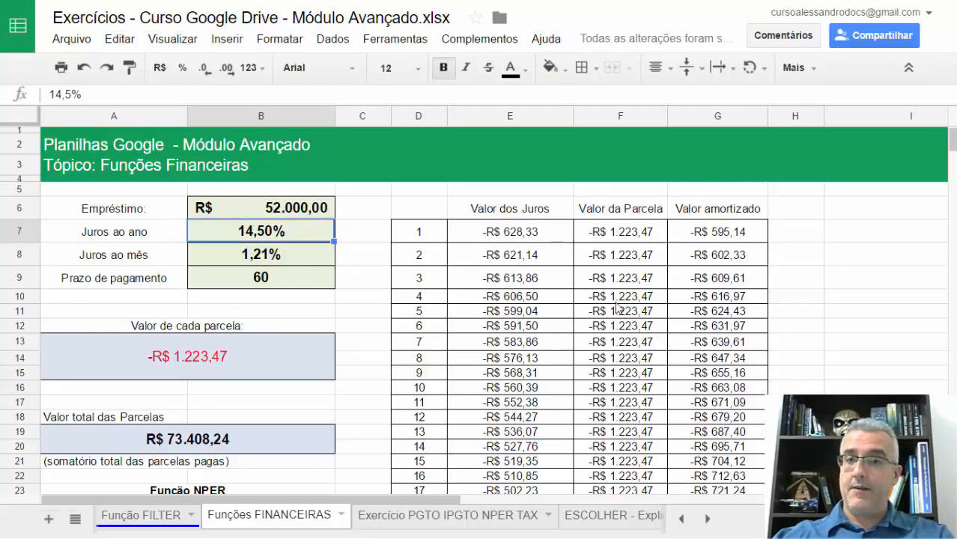
# - Total the Valor dos Juros column in E67 with =SOMA(E7:E66)
pyautogui.scroll(-15, 617, 307)
pyautogui.click(504, 314)
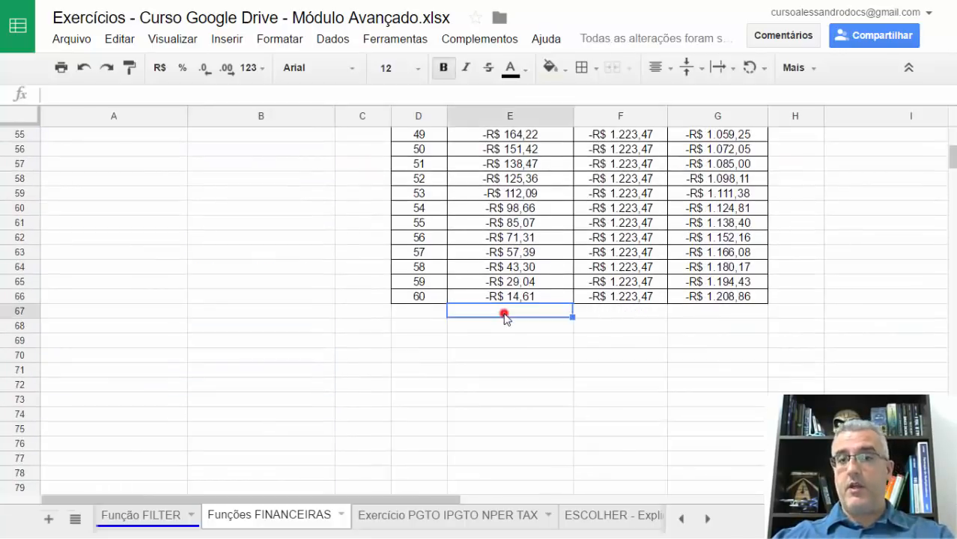
pyautogui.write('=SOMA(')
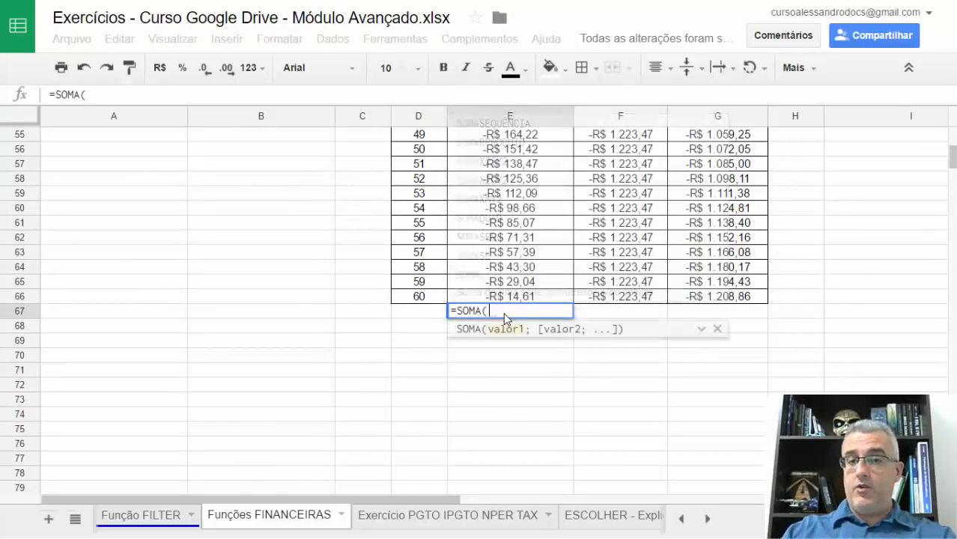
pyautogui.press('Up')
pyautogui.hotkey('ctrl', 'shift', 'Up')
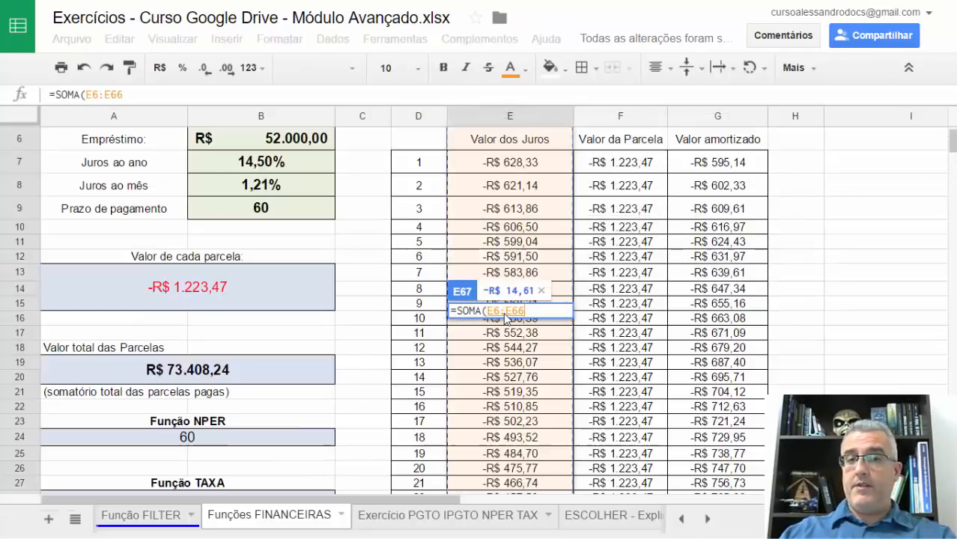
pyautogui.press('Return')
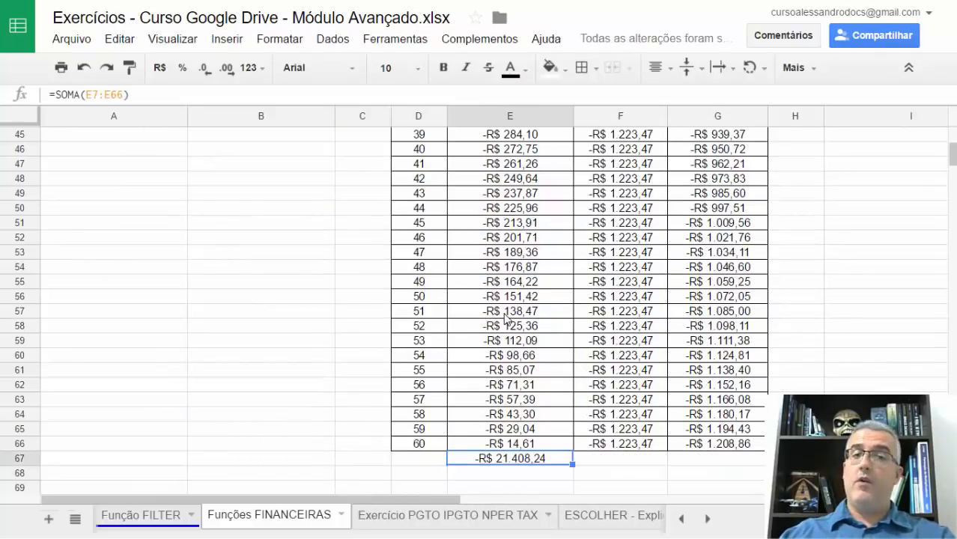
pyautogui.hotkey('ctrl', 'Up')
pyautogui.hotkey('ctrl', 'Down')
# - Total the Valor da Parcela column in F67 with =SOMA(F7:F66)
pyautogui.press('Right')
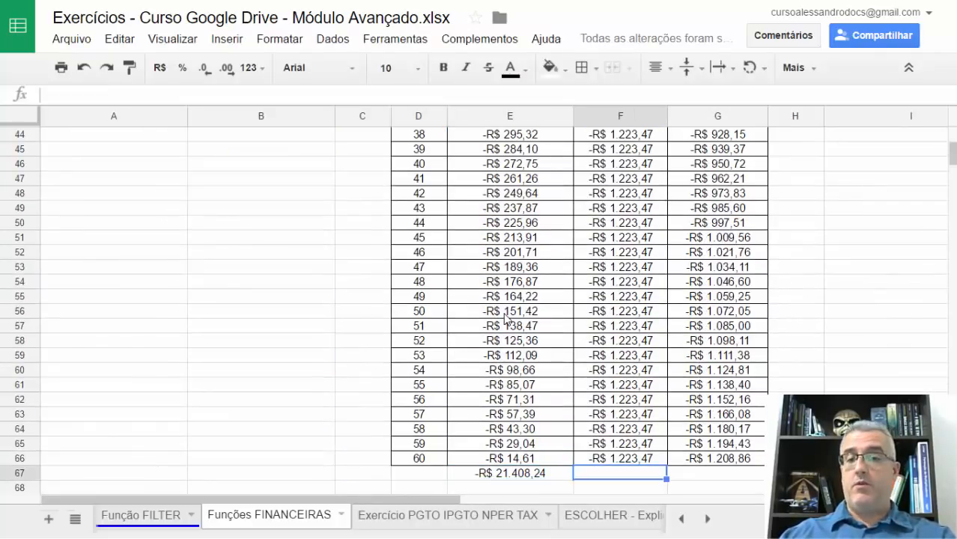
pyautogui.write('=SOMA(')
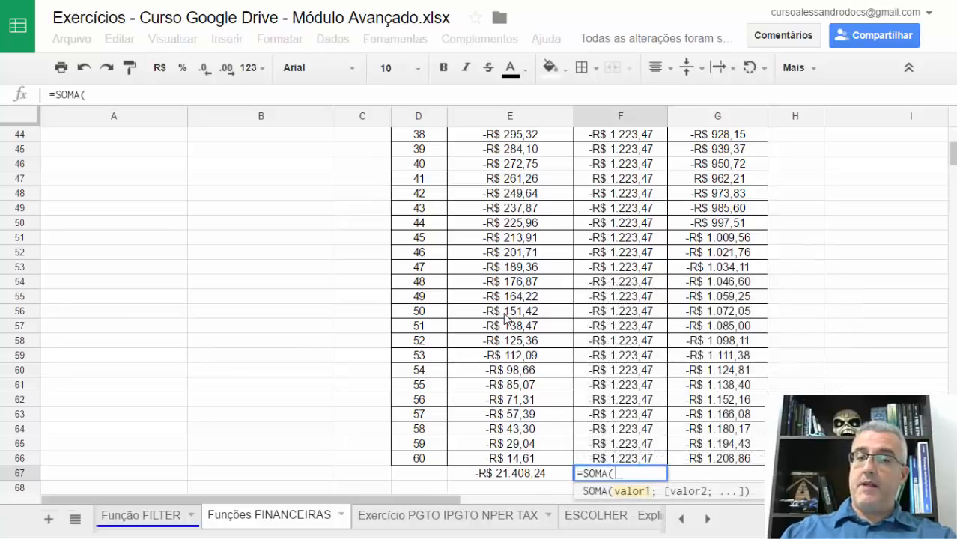
pyautogui.press('Up')
pyautogui.hotkey('ctrl', 'shift', 'Up')
pyautogui.press('Return')
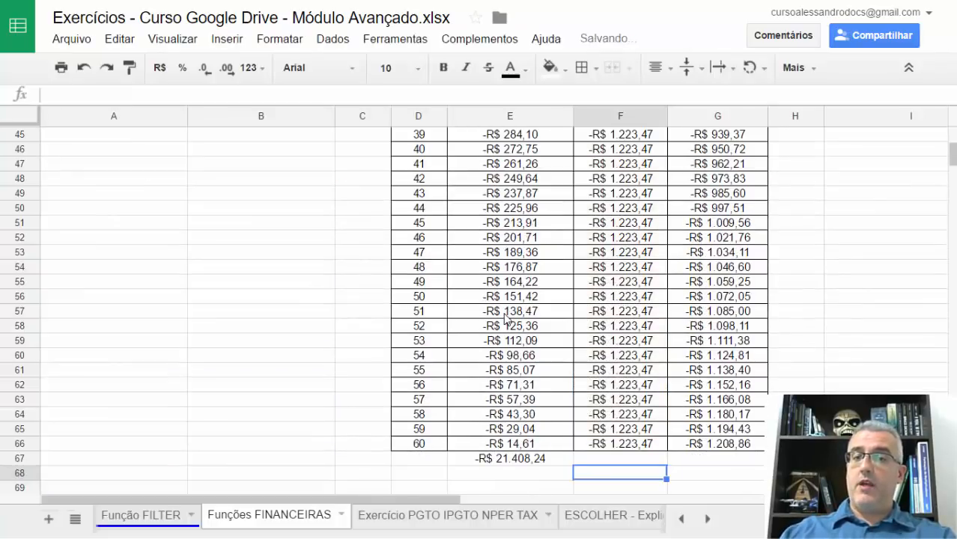
pyautogui.press('Down')
pyautogui.press('Up')
pyautogui.press('Up')
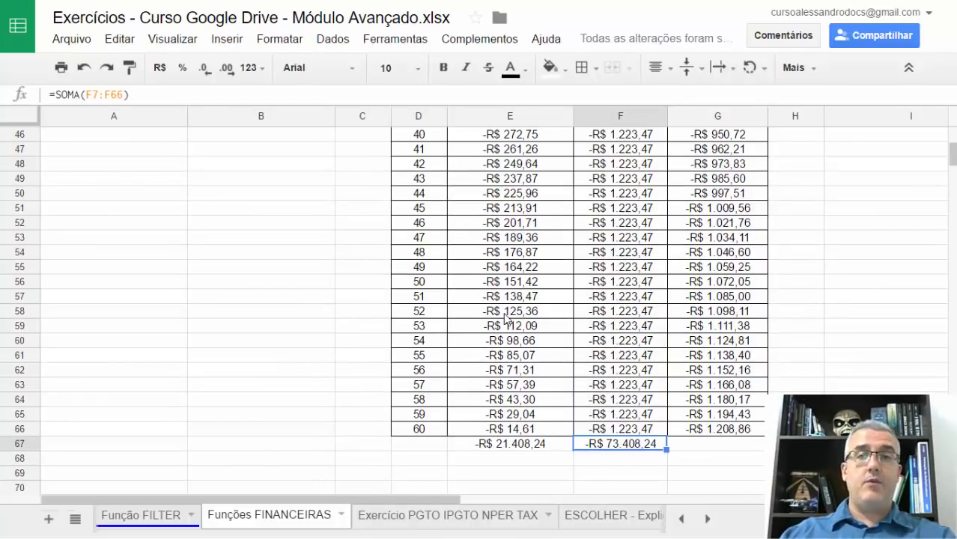
# - Total the Valor amortizado column in G67 with =SOMA(G7:G66)
pyautogui.press('Right')
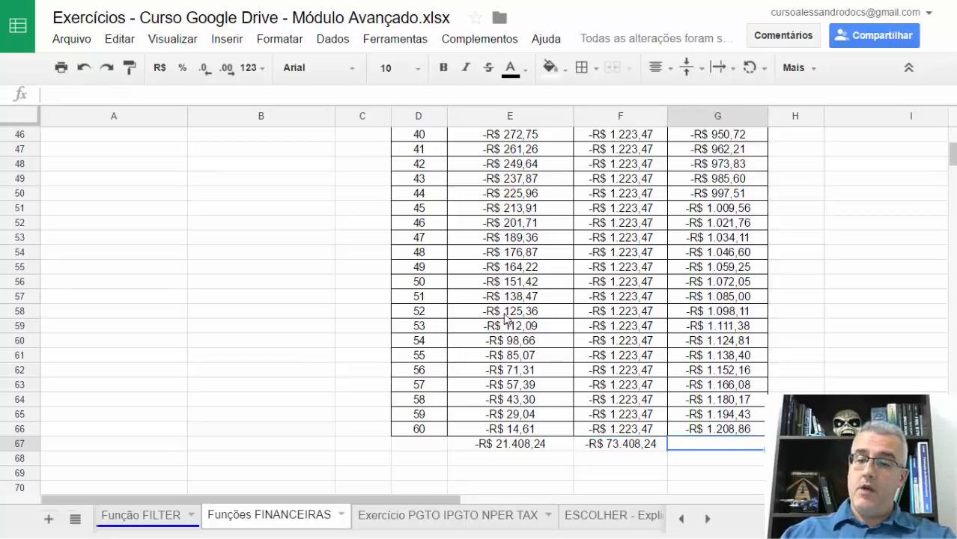
pyautogui.write('=SOMA(')
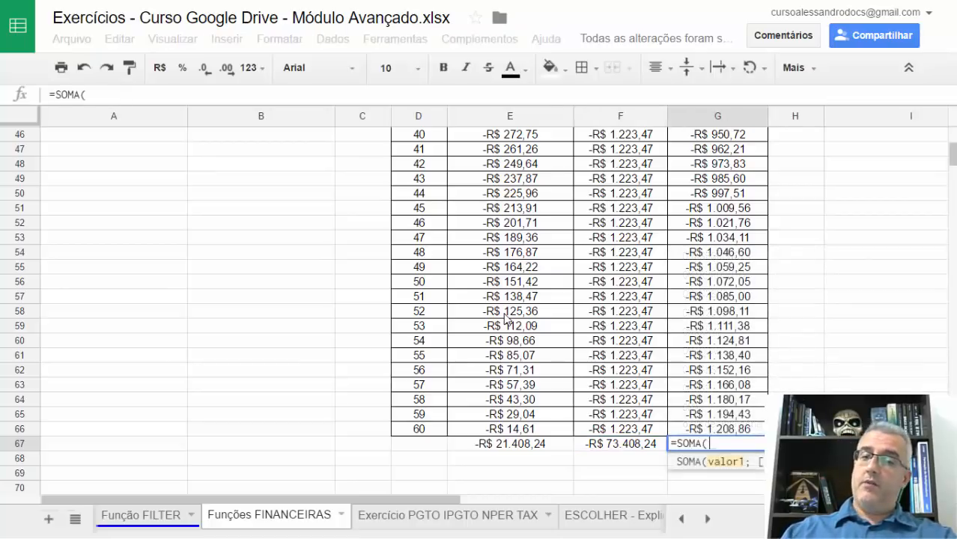
pyautogui.press('Up')
pyautogui.hotkey('ctrl', 'shift', 'Up')
pyautogui.press('Return')
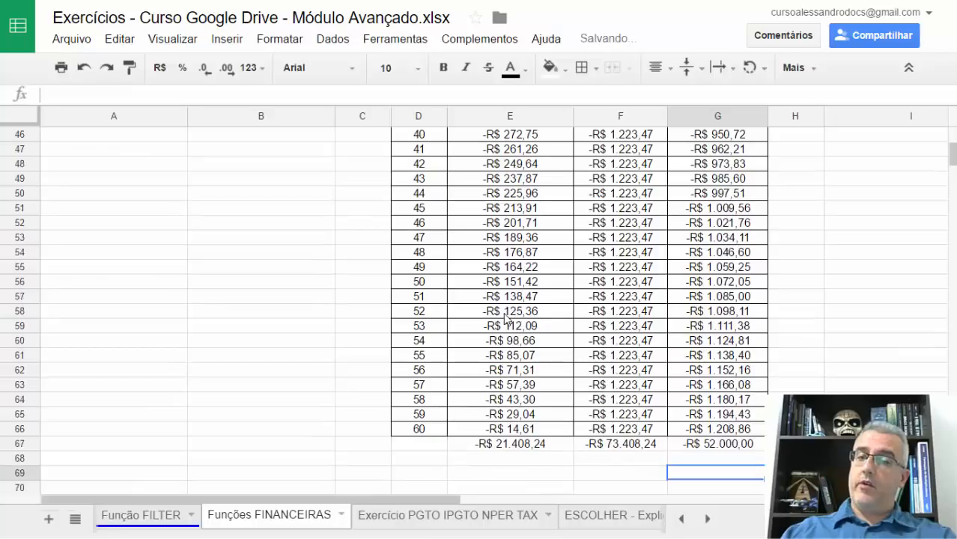
pyautogui.press('Up')
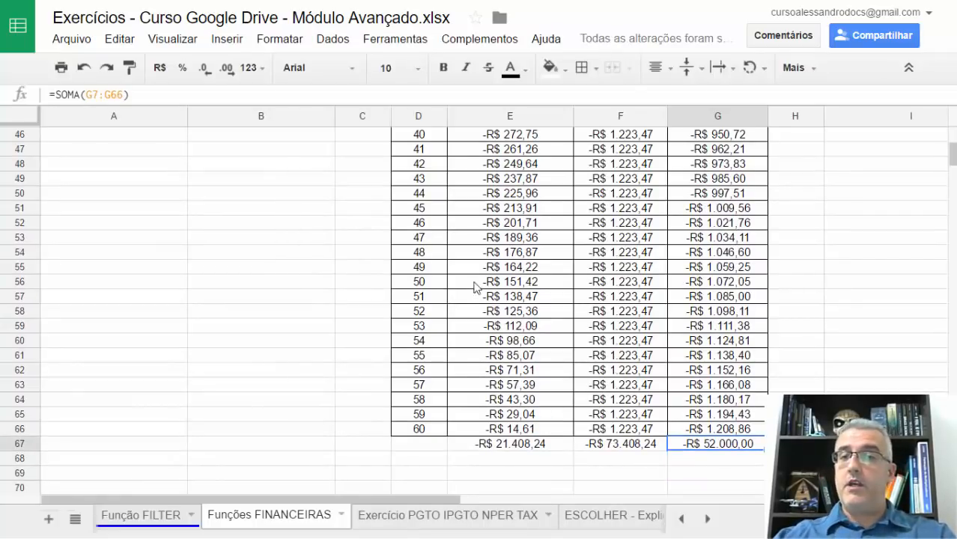
# - Examine the Valor amortizado and Valor dos Juros entries and the interest total in row 67
pyautogui.click(720, 164)
pyautogui.click(727, 193)
pyautogui.click(727, 222)
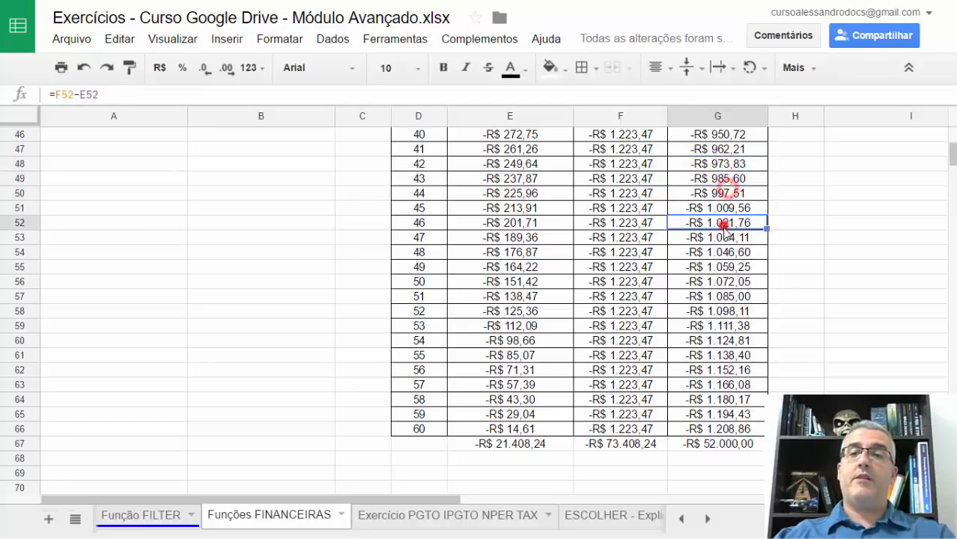
pyautogui.click(728, 237)
pyautogui.click(727, 282)
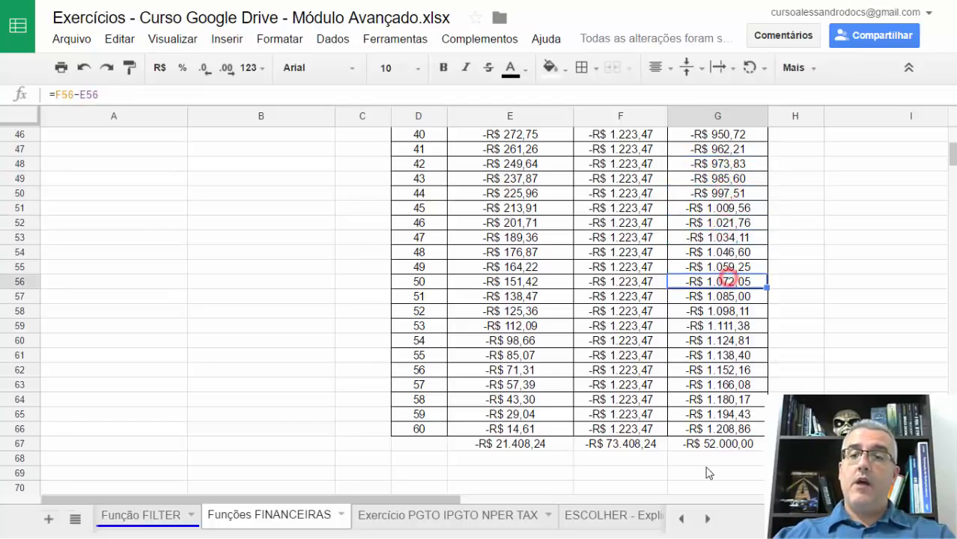
pyautogui.click(506, 444)
pyautogui.click(518, 369)
pyautogui.click(521, 283)
pyautogui.scroll(10, 522, 285)
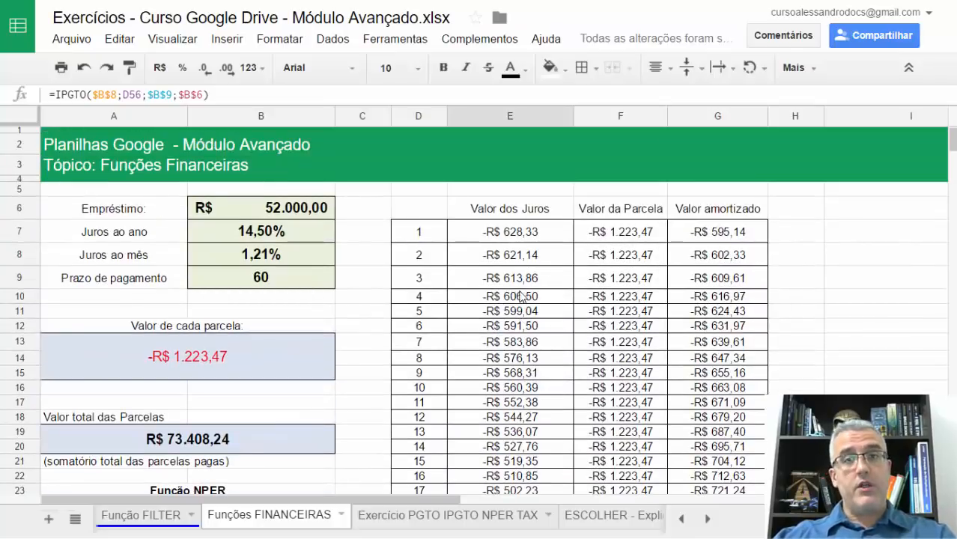
# - Set the tab color of the Funções FINANCEIRAS sheet to blue
pyautogui.click(340, 515)
pyautogui.click(307, 362)
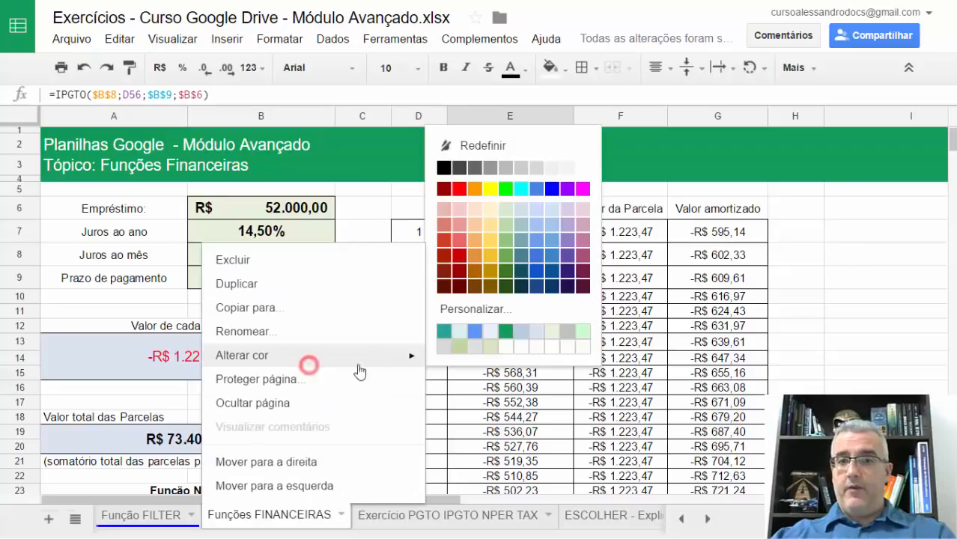
pyautogui.click(552, 188)
pyautogui.click(438, 373)
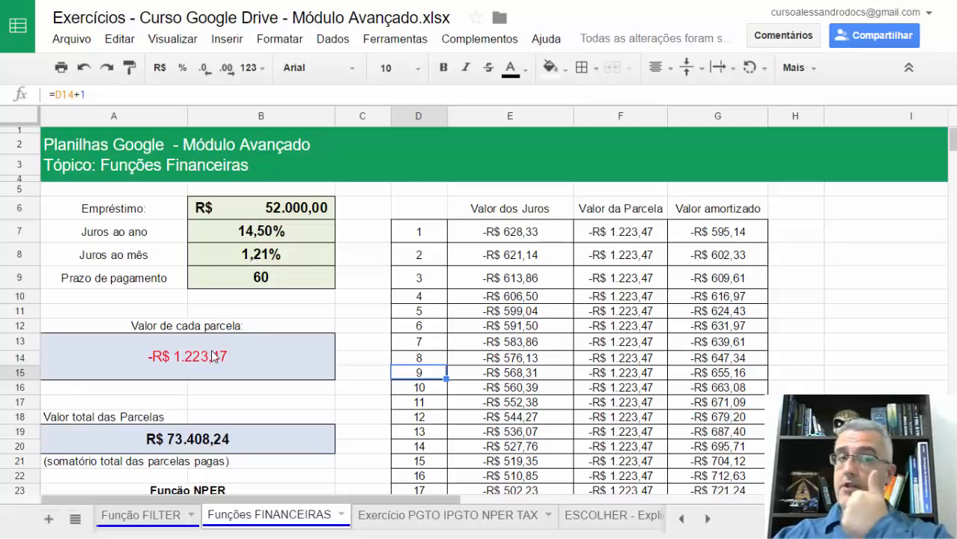
pyautogui.scroll(-1, 216, 393)
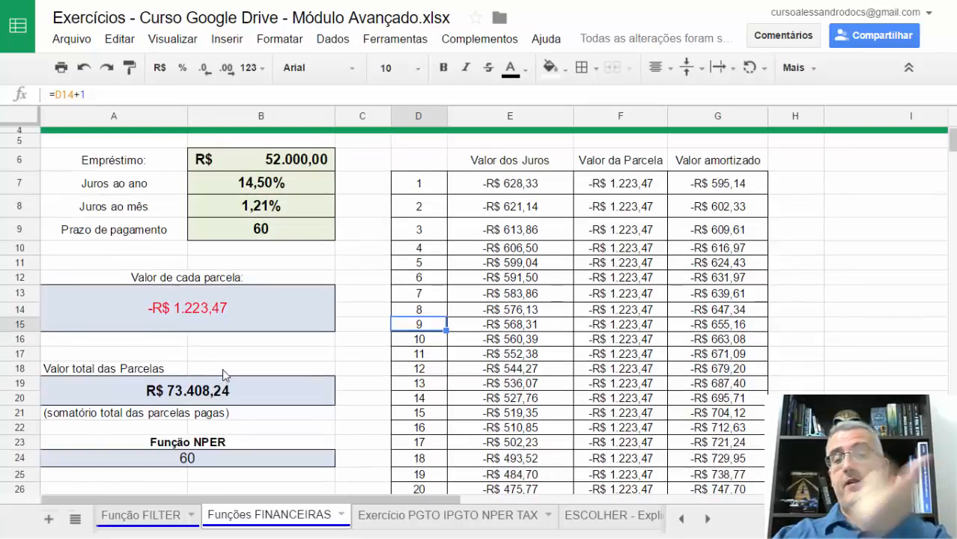
pyautogui.scroll(-2, 222, 367)
pyautogui.scroll(-1, 222, 369)
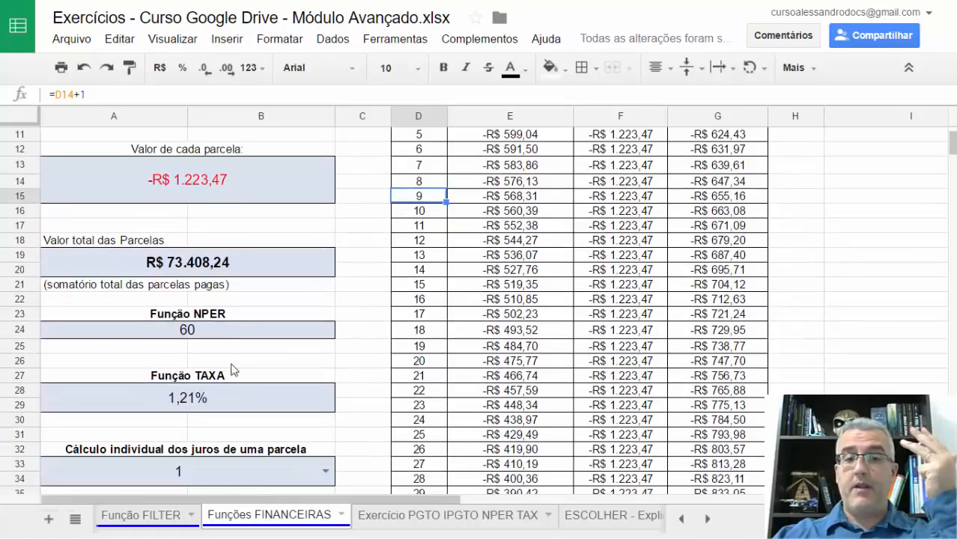
pyautogui.scroll(4, 231, 368)
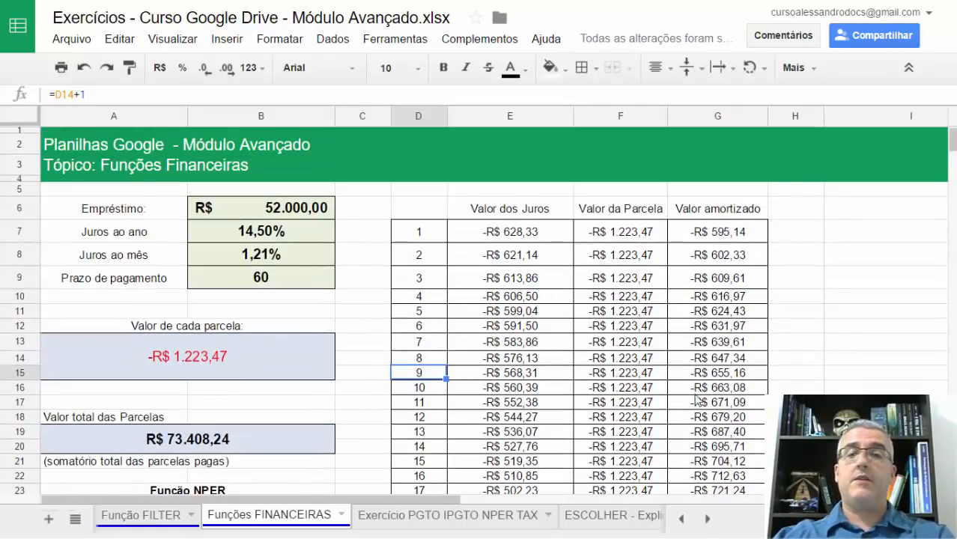
pyautogui.click(545, 301)
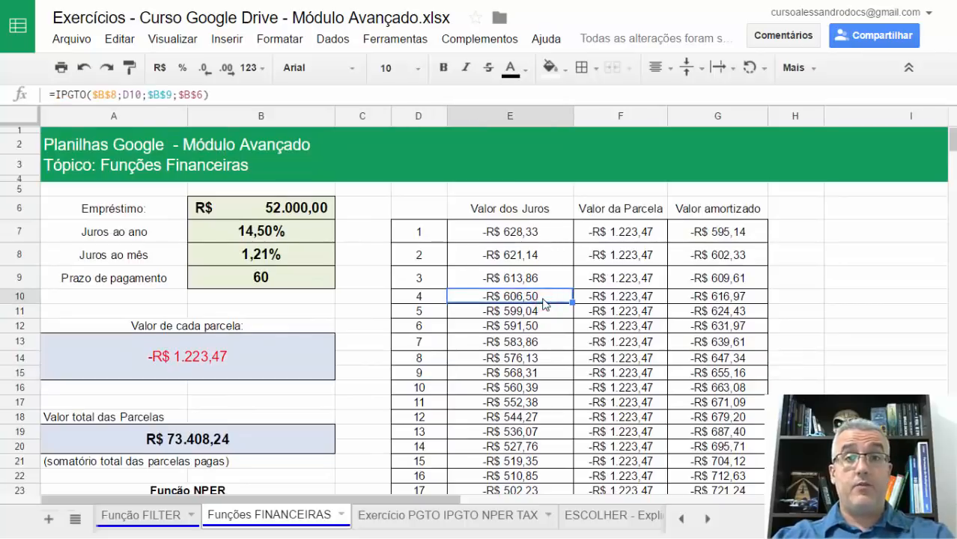
# - Open the Exercício PGTO IPGTO NPER TAXA sheet and examine its loan, annual interest, monthly interest and payment term cells in B6:B9
pyautogui.click(412, 515)
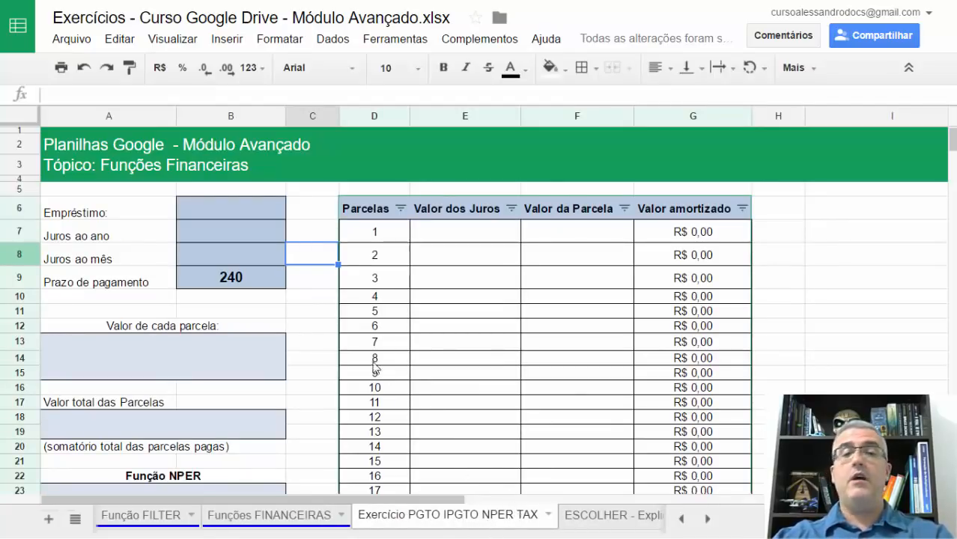
pyautogui.click(216, 208)
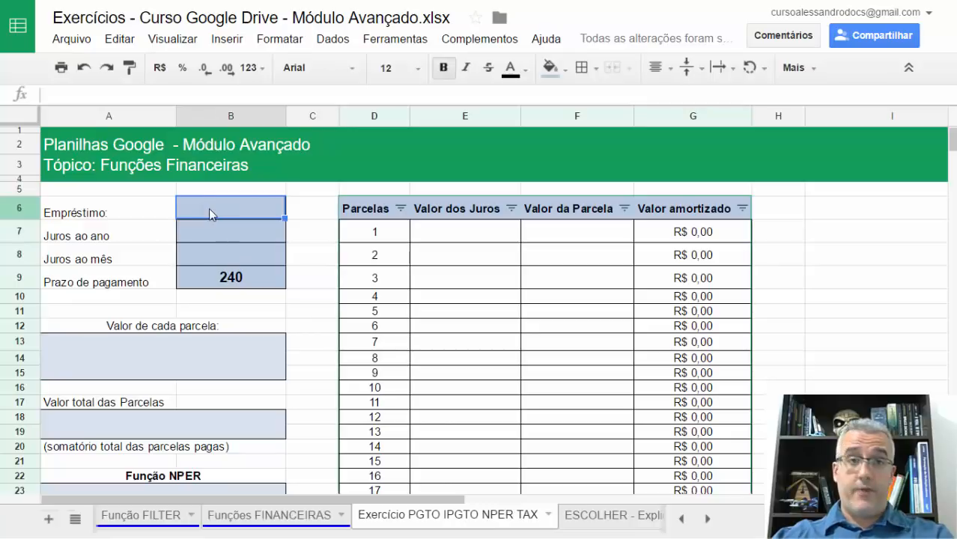
pyautogui.click(230, 236)
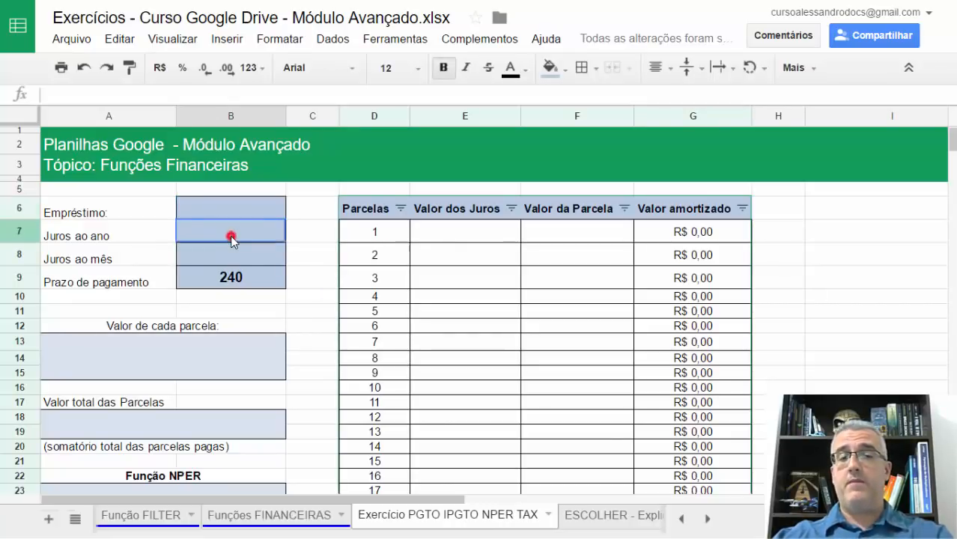
pyautogui.click(241, 255)
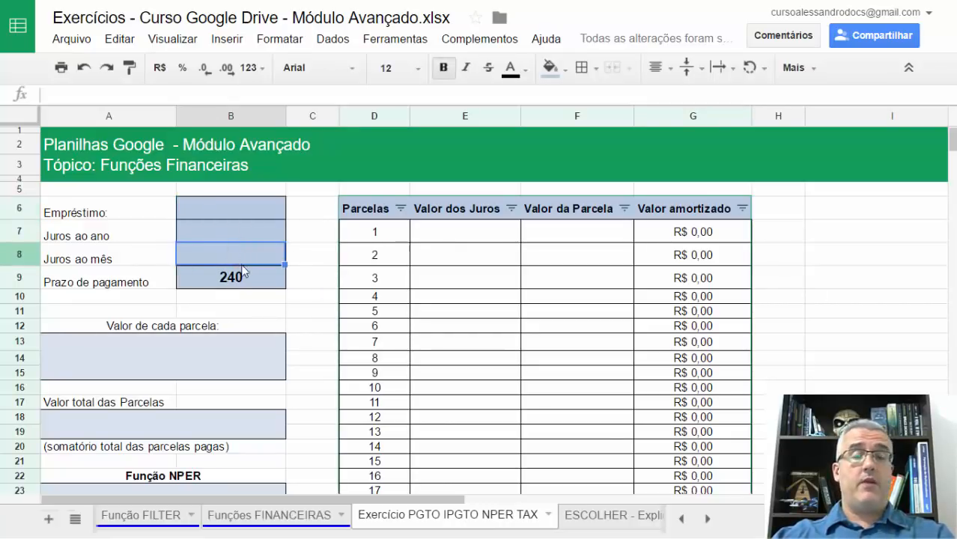
pyautogui.click(241, 292)
pyautogui.click(242, 283)
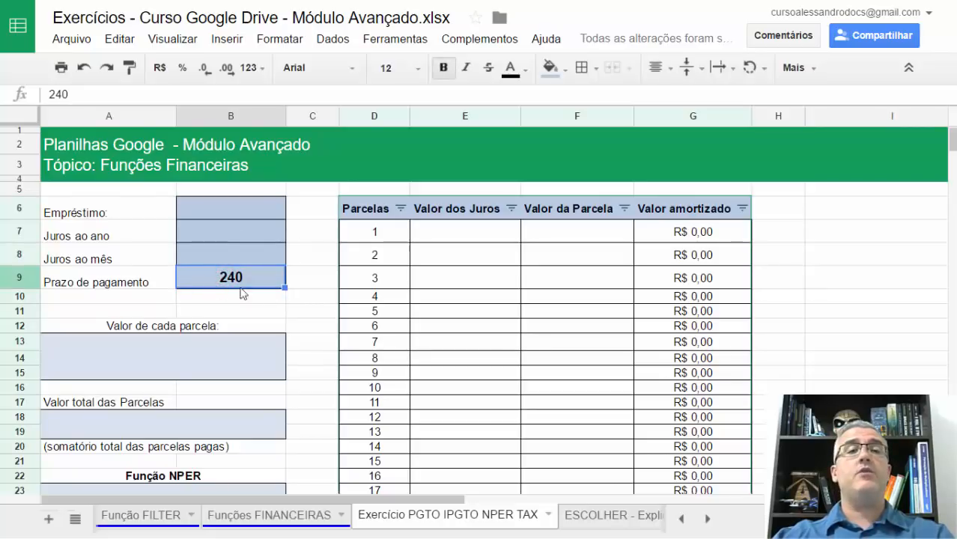
pyautogui.click(240, 197)
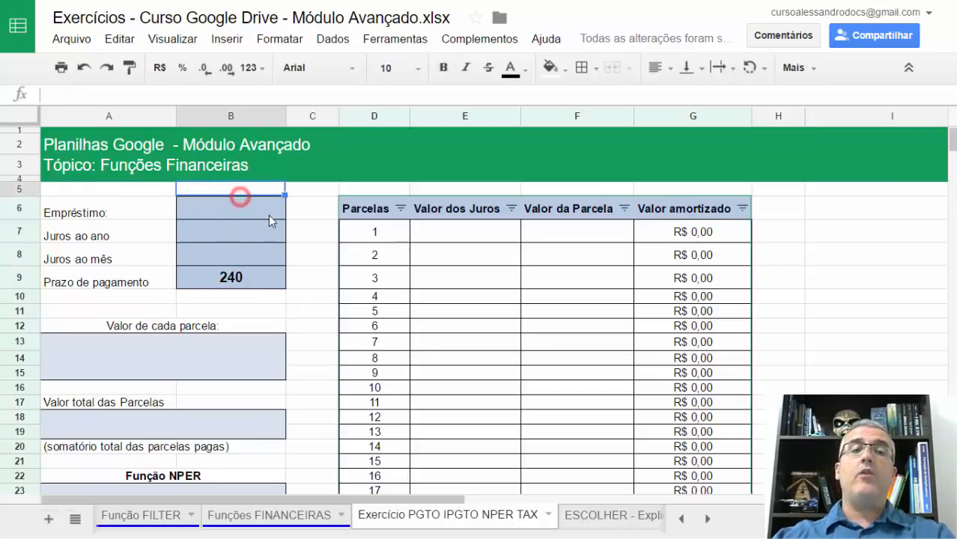
pyautogui.click(265, 215)
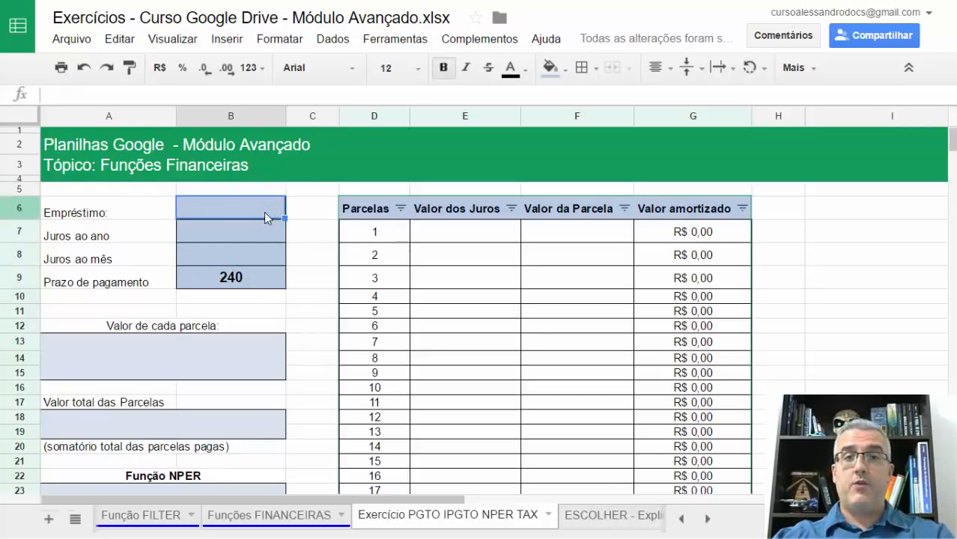
# - Examine the answer cells for Valor de cada parcela, Valor total das Parcelas, Função NPER and Função TAXA
pyautogui.click(178, 347)
pyautogui.scroll(-1, 222, 358)
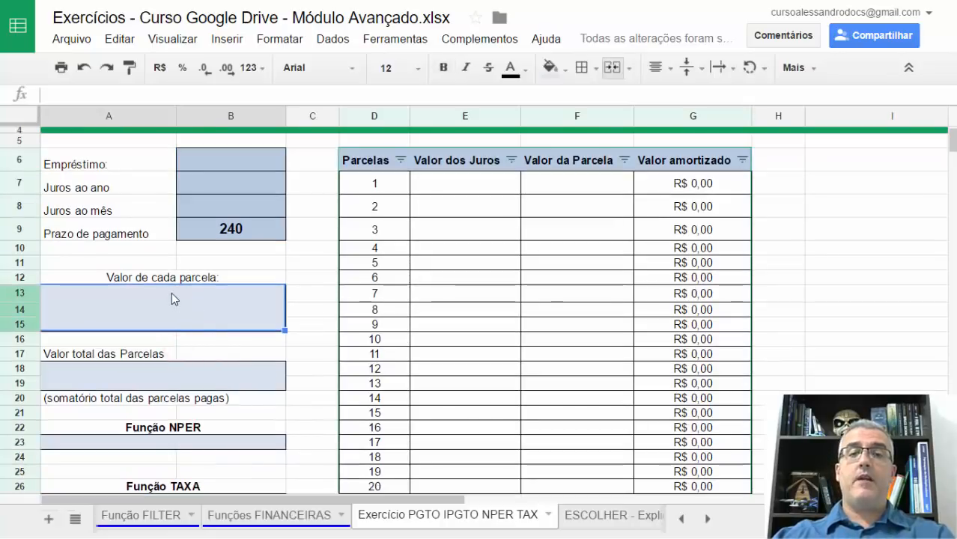
pyautogui.scroll(-1, 172, 299)
pyautogui.click(170, 330)
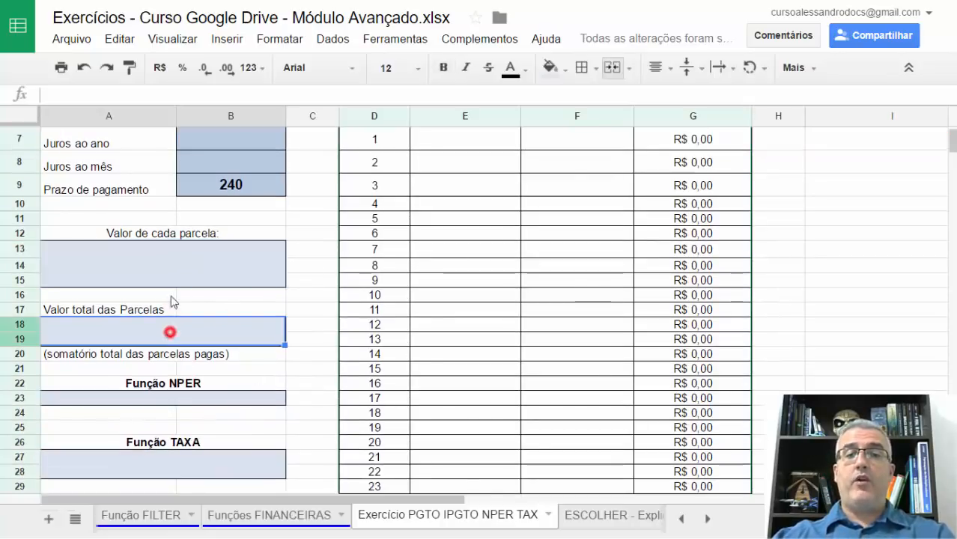
pyautogui.scroll(-1, 145, 340)
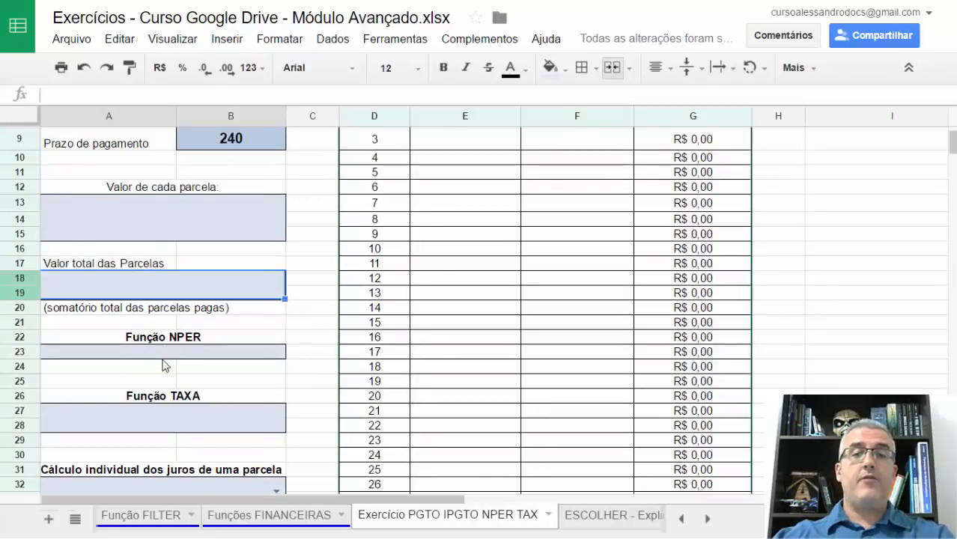
pyautogui.click(163, 359)
pyautogui.scroll(-1, 166, 359)
pyautogui.scroll(-3, 169, 399)
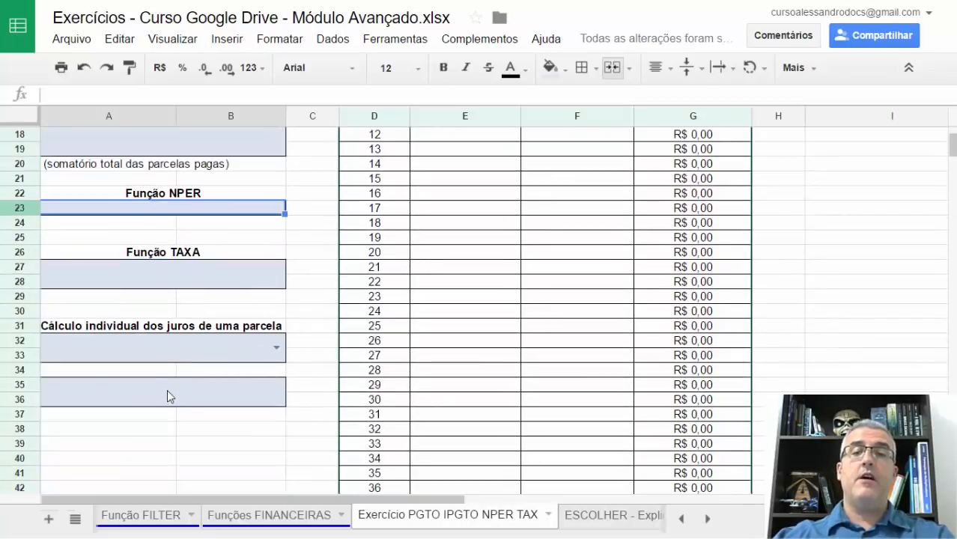
# - Choose installment 3 from the validation list under Cálculo individual dos juros de uma parcela
pyautogui.click(192, 341)
pyautogui.click(276, 351)
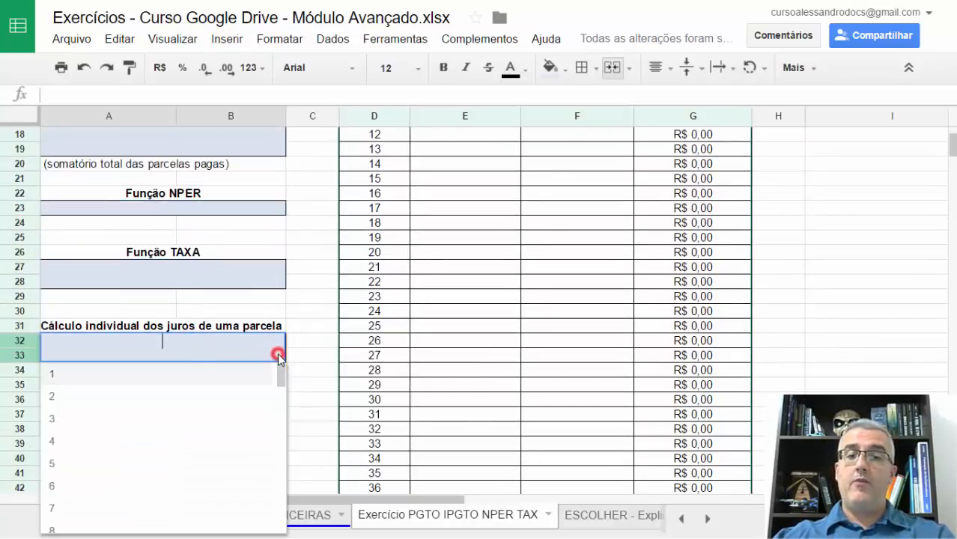
pyautogui.click(120, 423)
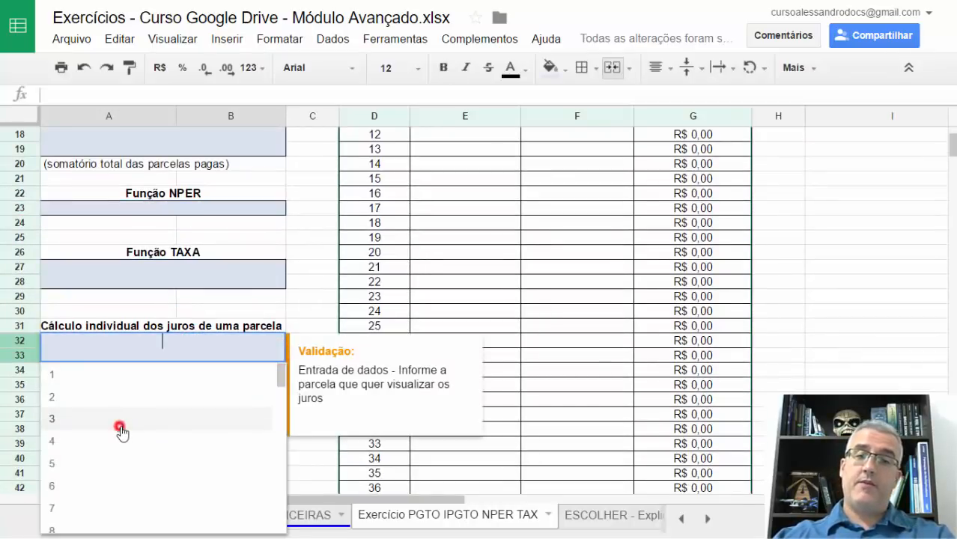
pyautogui.click(240, 306)
pyautogui.scroll(7, 265, 367)
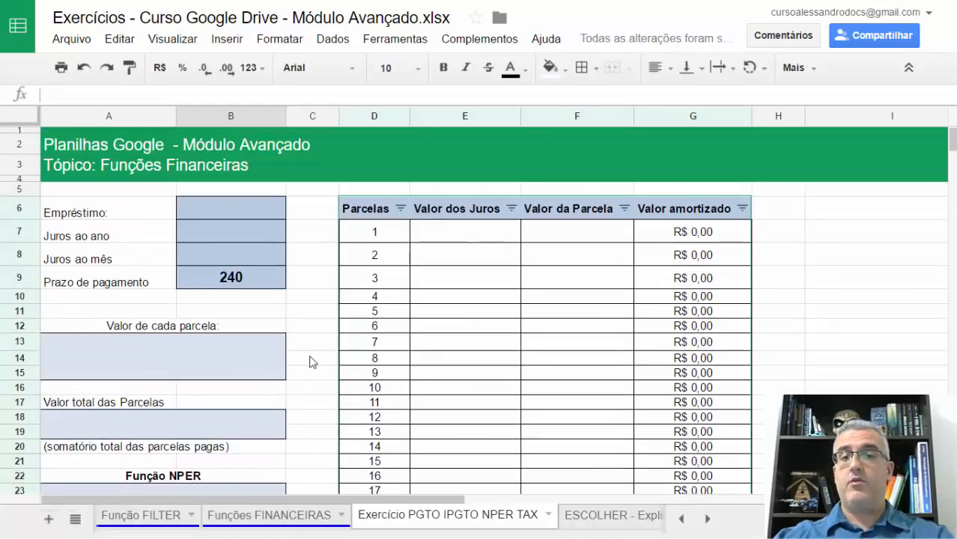
pyautogui.click(566, 295)
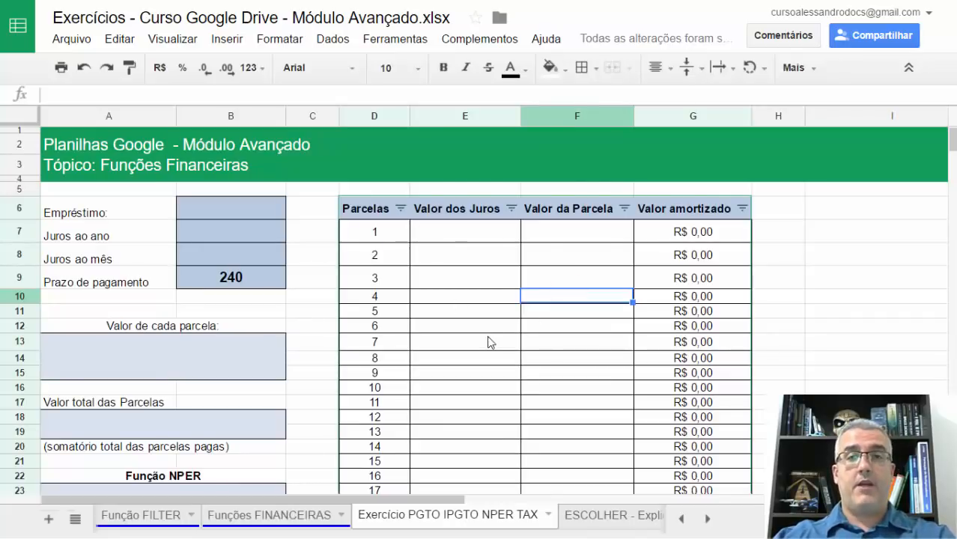
pyautogui.scroll(-5, 461, 336)
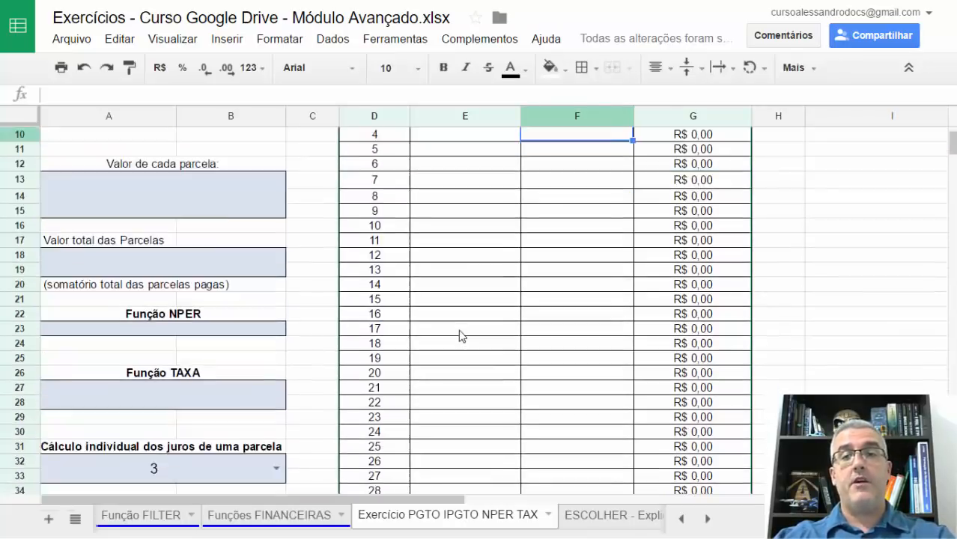
pyautogui.scroll(5, 459, 337)
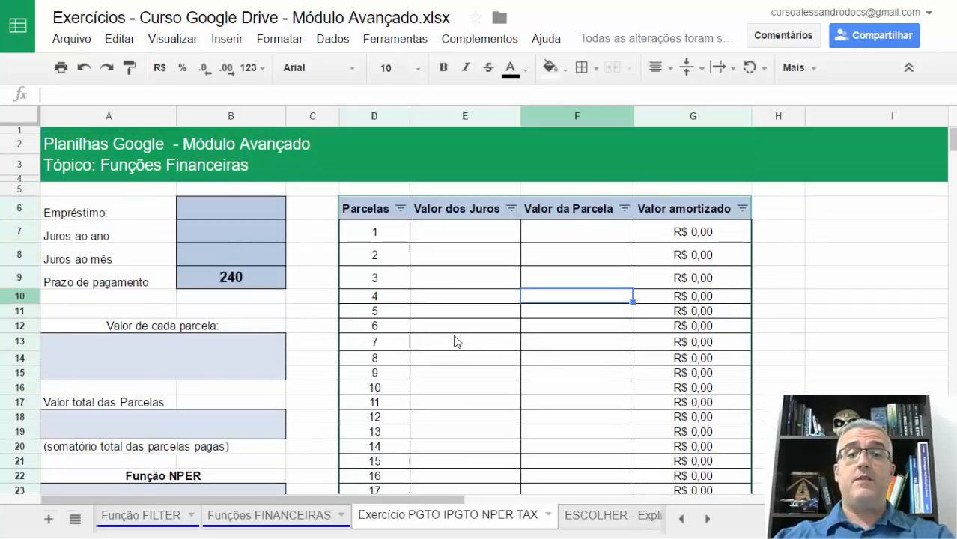
pyautogui.click(157, 239)
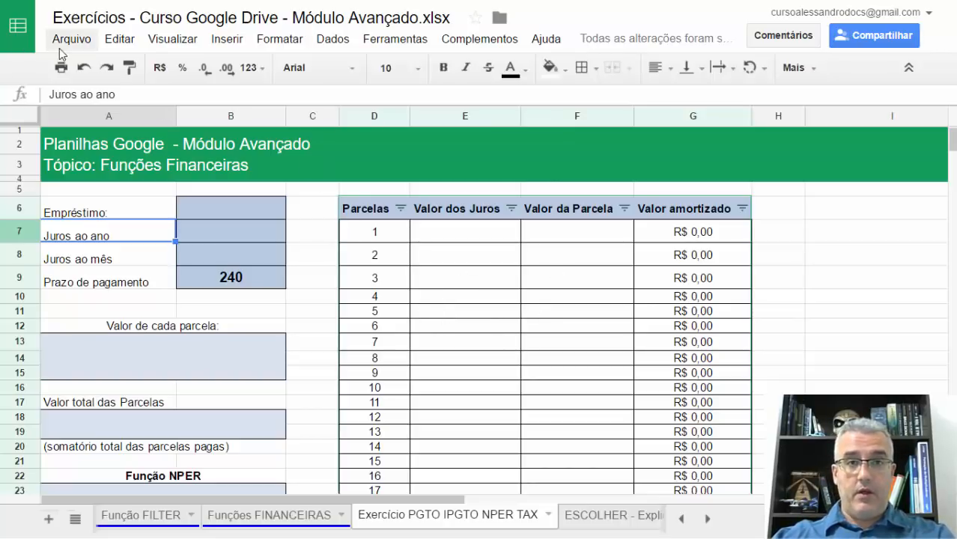
pyautogui.click(463, 252)
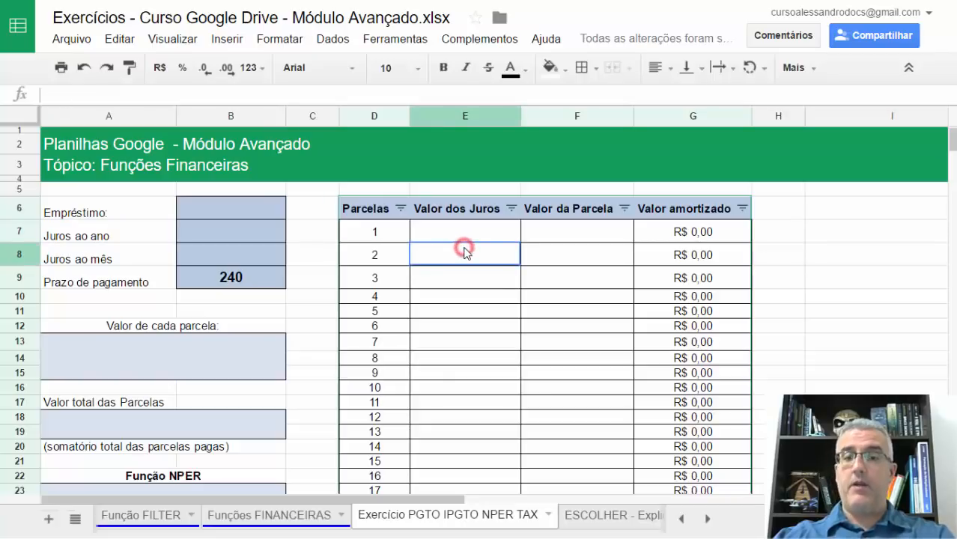